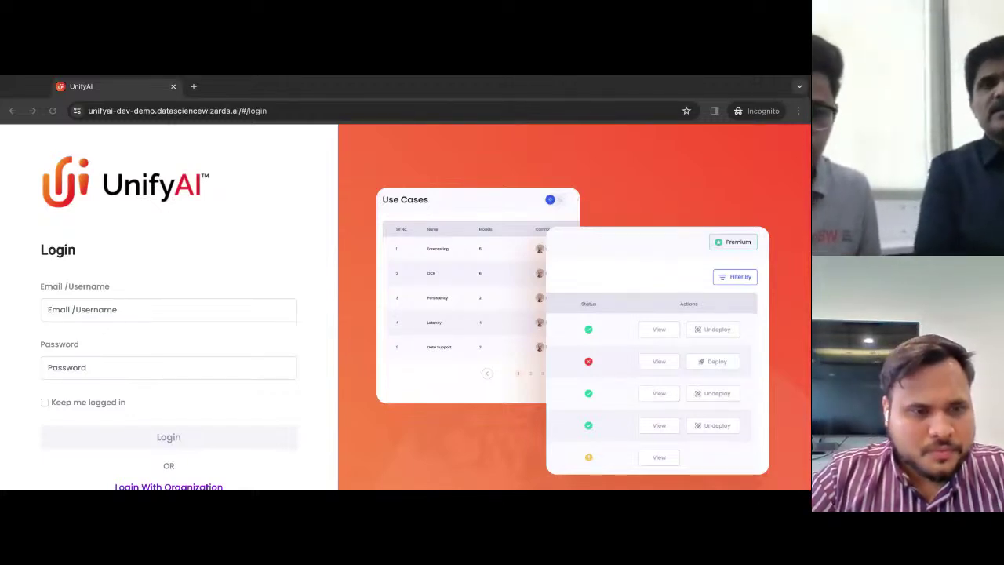
- Sign in to UnifyAI with the admin username and password
left_click(143, 303)
type("a")
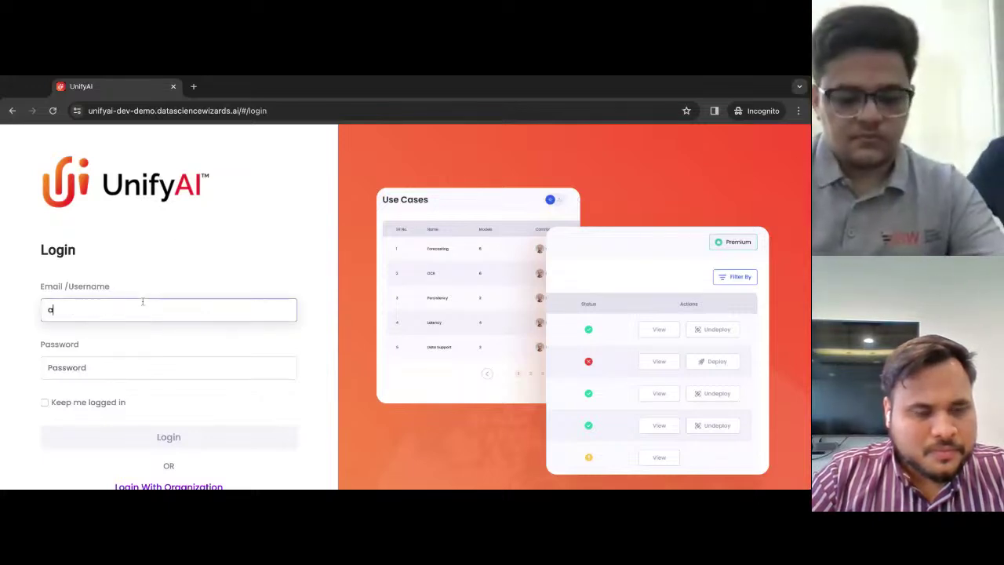
type("dmin.user")
key("Tab")
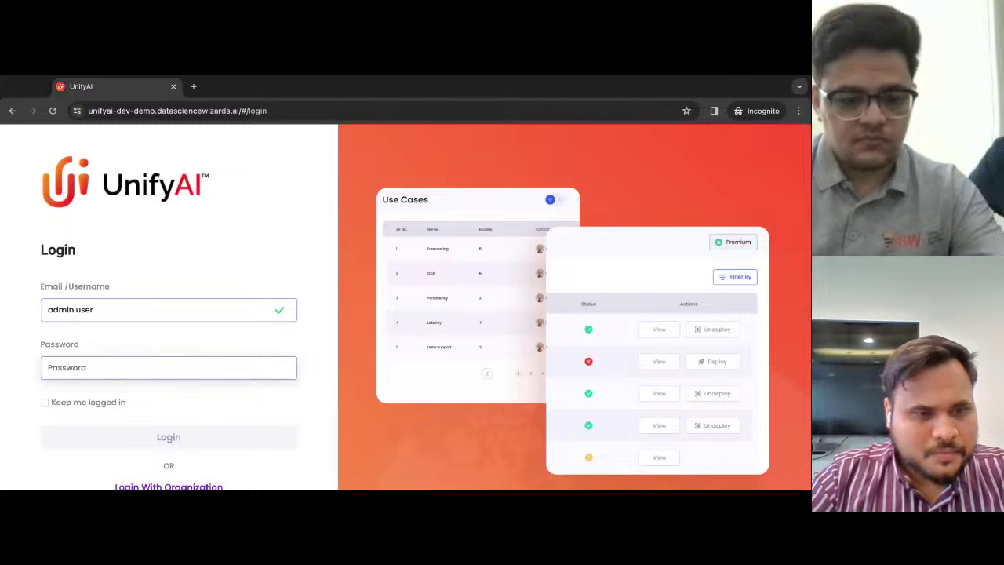
type("admin@123")
key("Return")
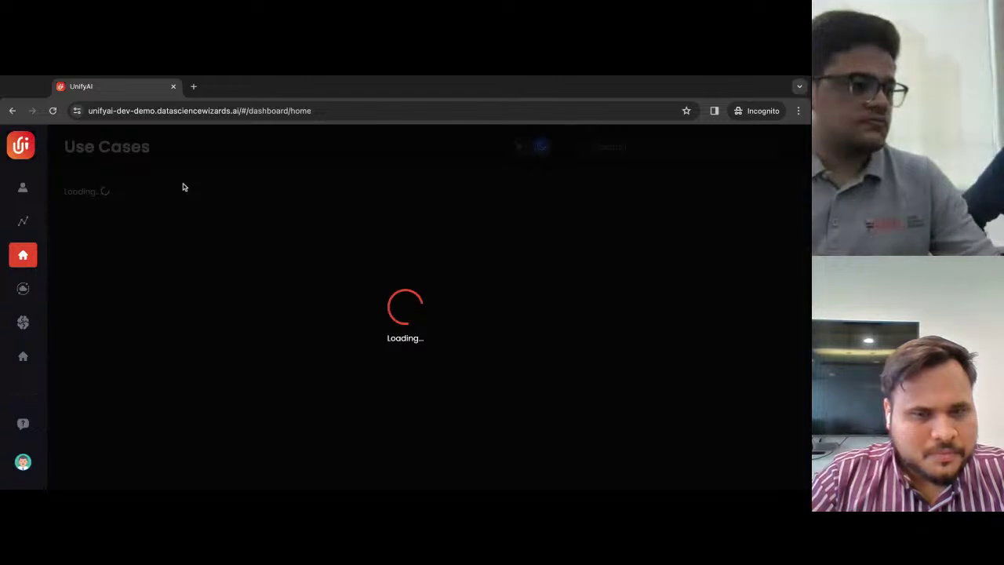
- Go to the Console page from the left sidebar
left_click(34, 232)
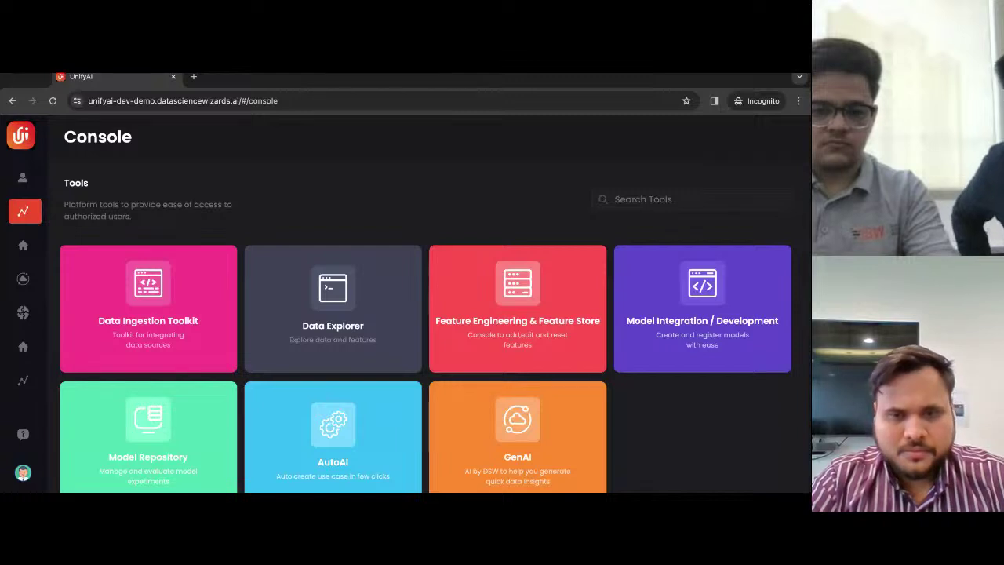
scroll(506, 202, "down", 1)
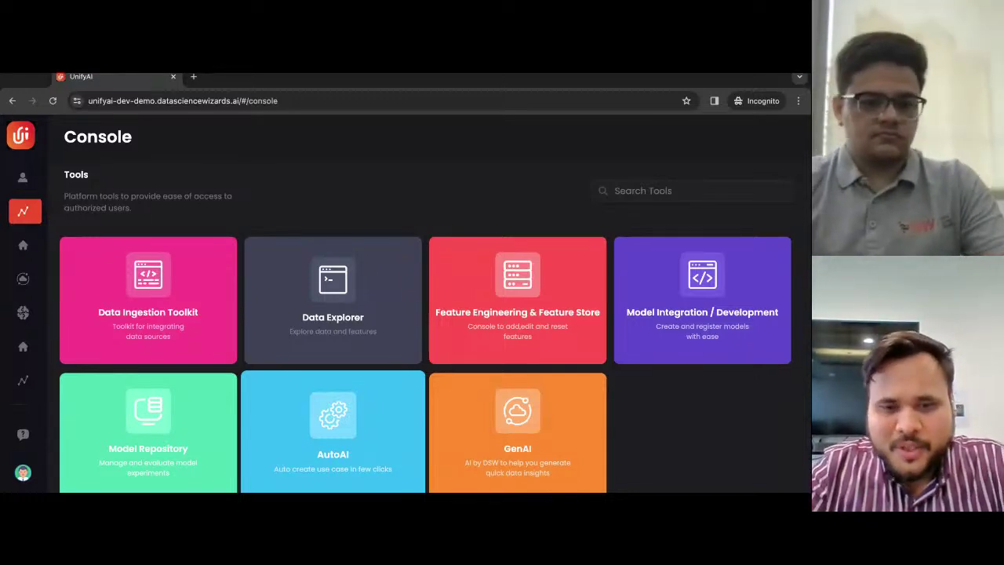
- Start an AutoAI use case named npademo, type Classification, dependent variable loan_status
left_click(332, 428)
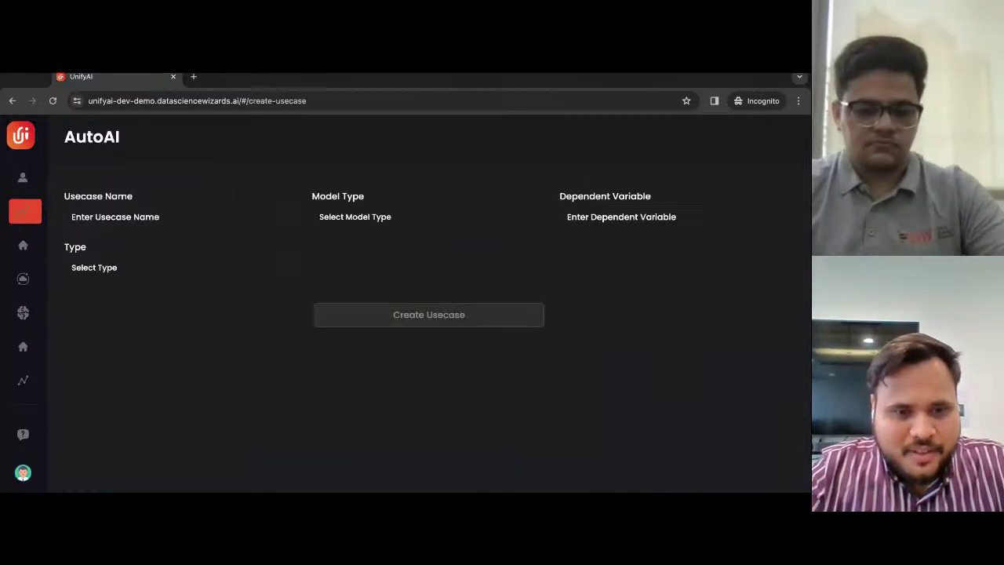
left_click(249, 222)
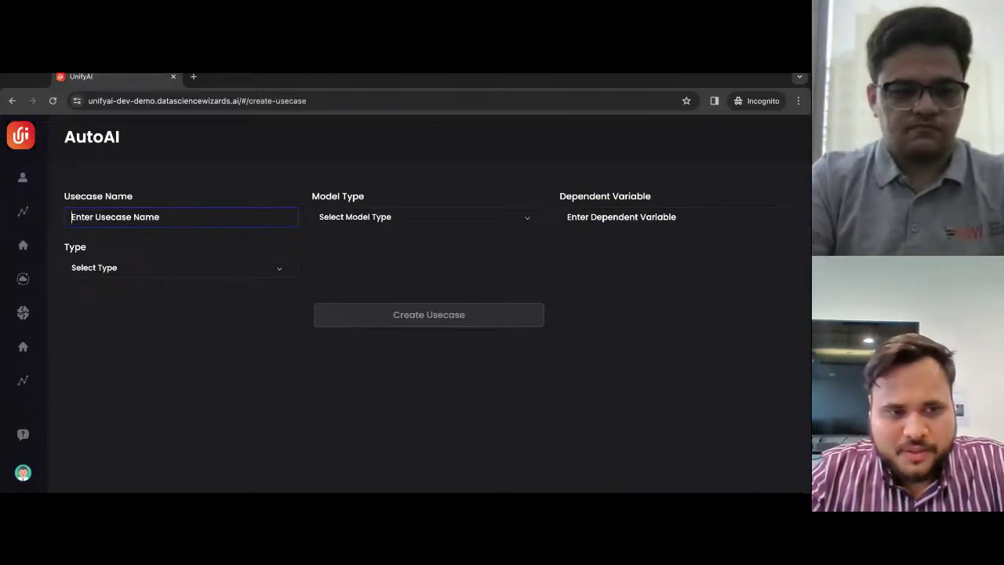
type("npa")
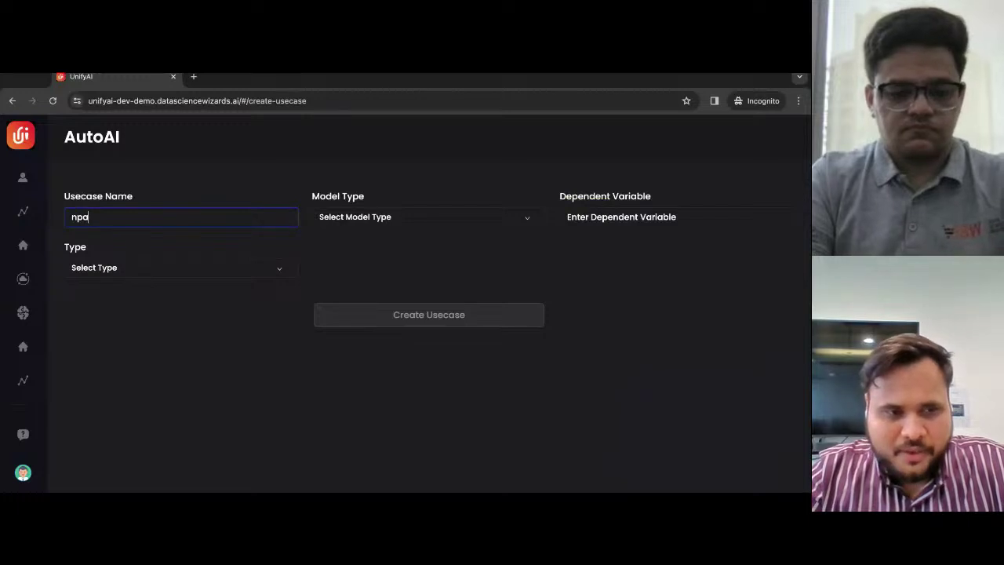
type("demo")
left_click(428, 217)
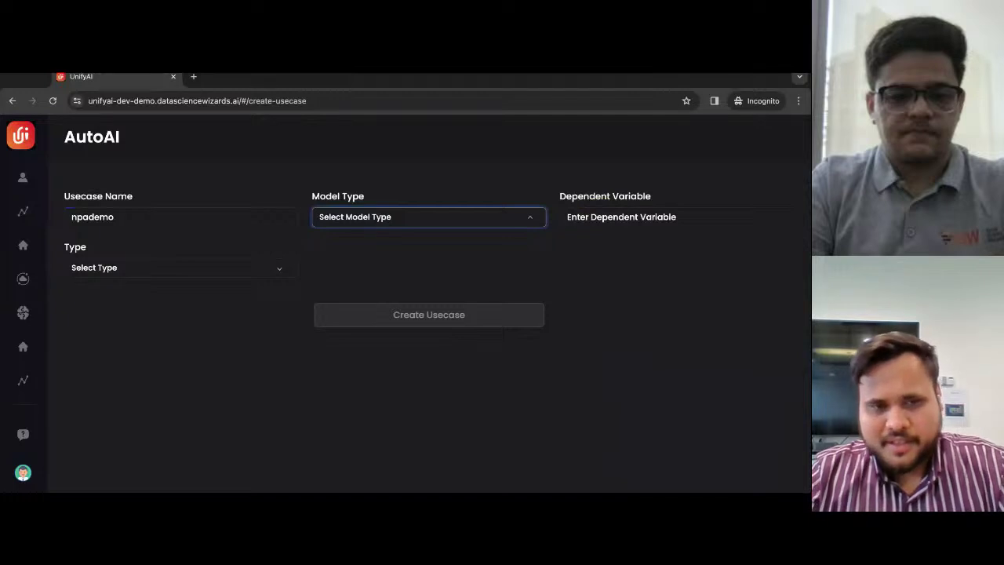
left_click(401, 228)
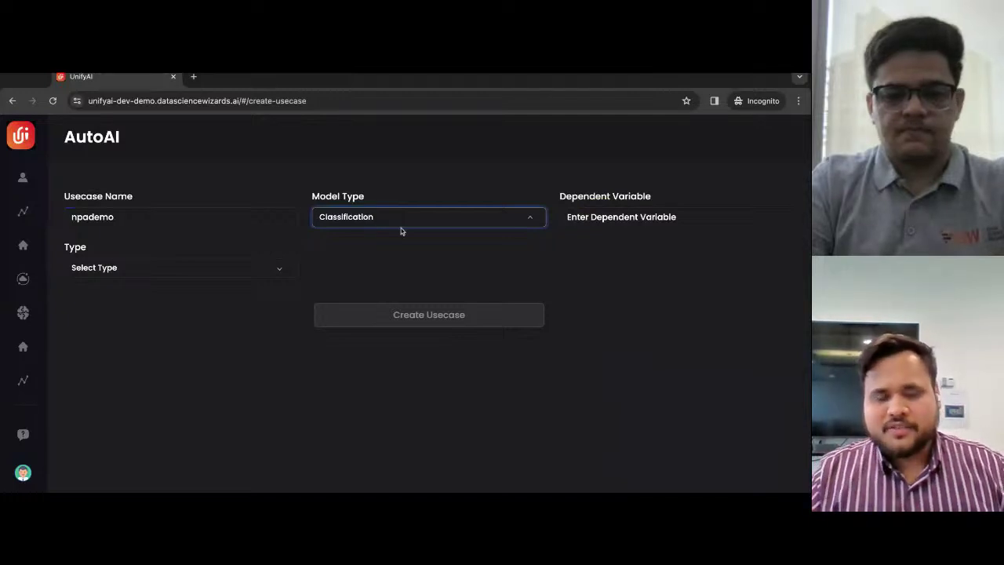
left_click(605, 223)
type("loan_status")
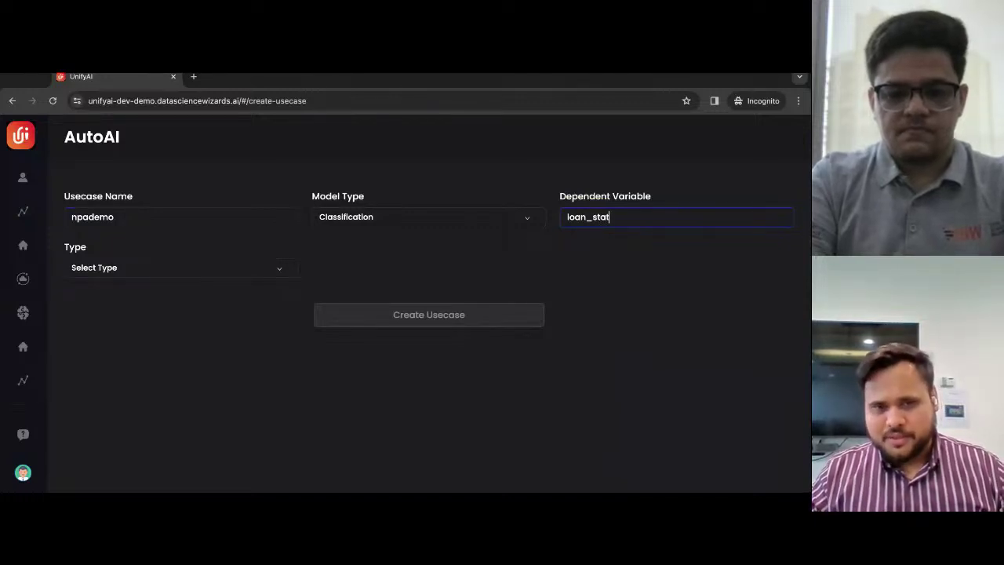
- Use the dest_npa_data_fv_stats_view feature view as the data source
left_click(247, 270)
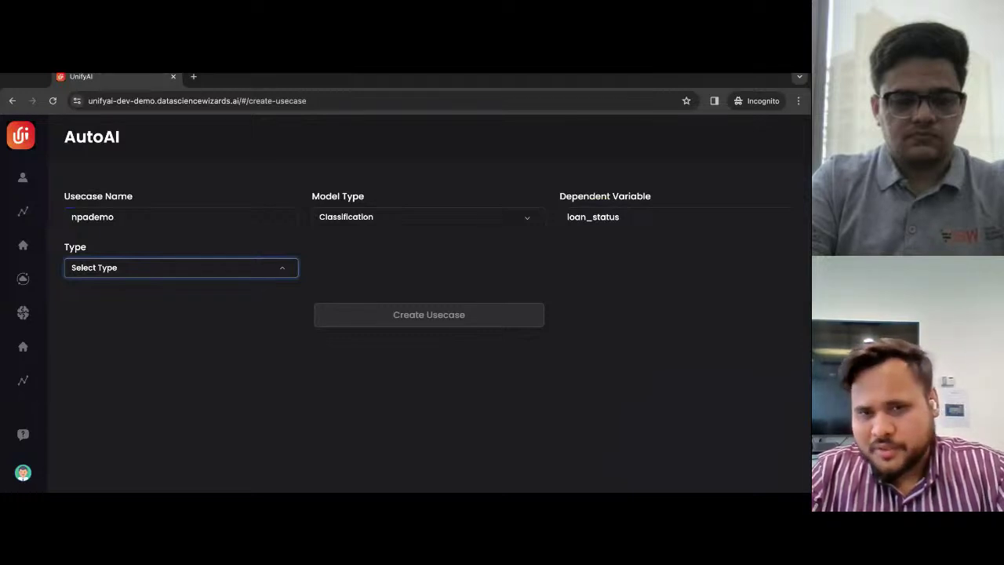
left_click(200, 304)
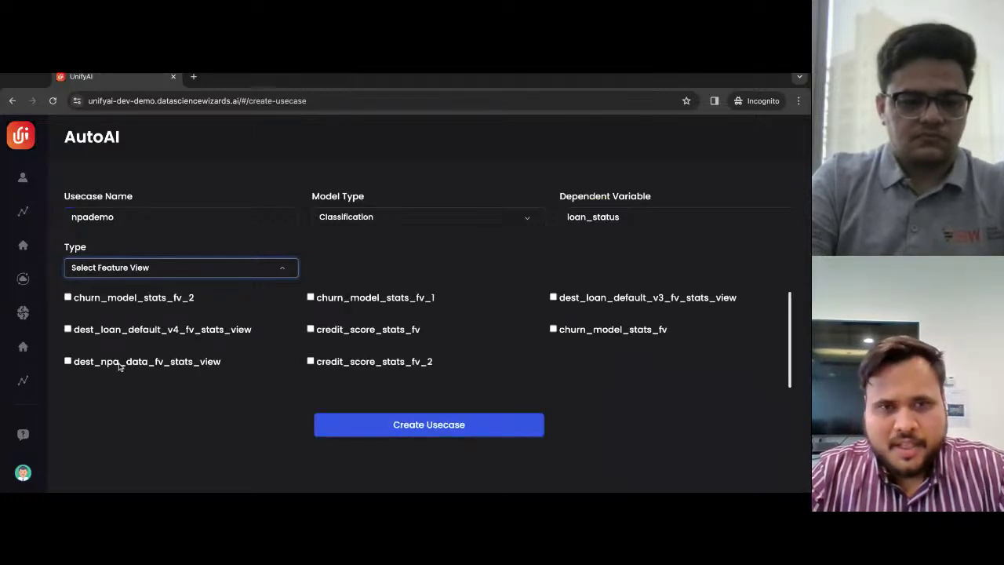
left_click(68, 362)
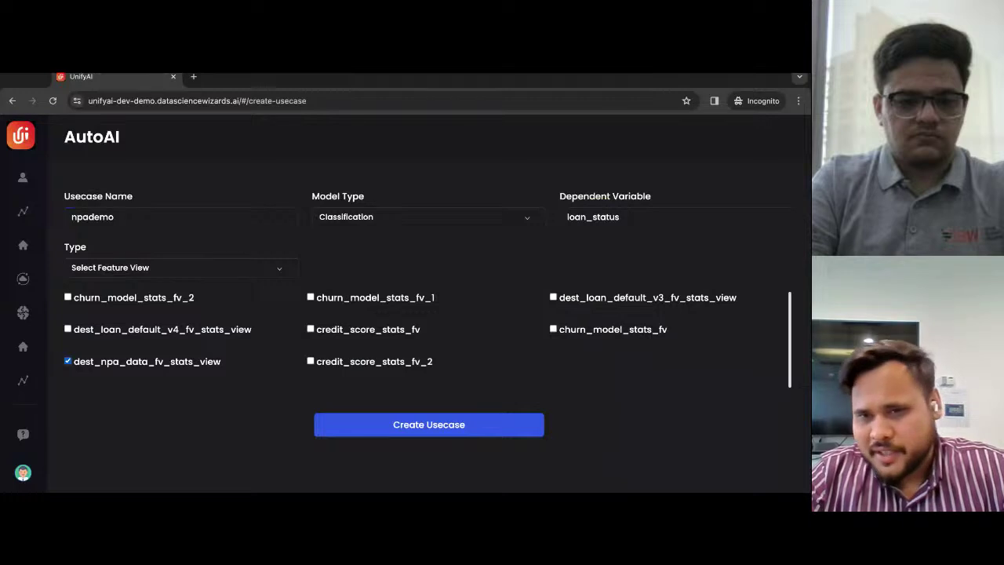
- Create the npademo use case and open a new incognito tab beside it
left_click(368, 424)
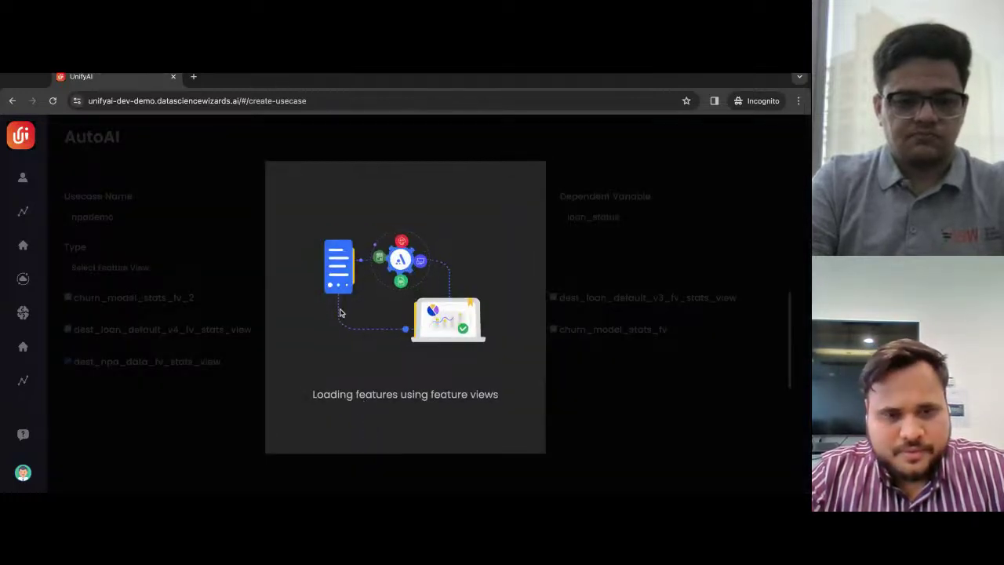
left_click(244, 101)
left_click_drag(247, 100, 76, 101)
key("ctrl+c")
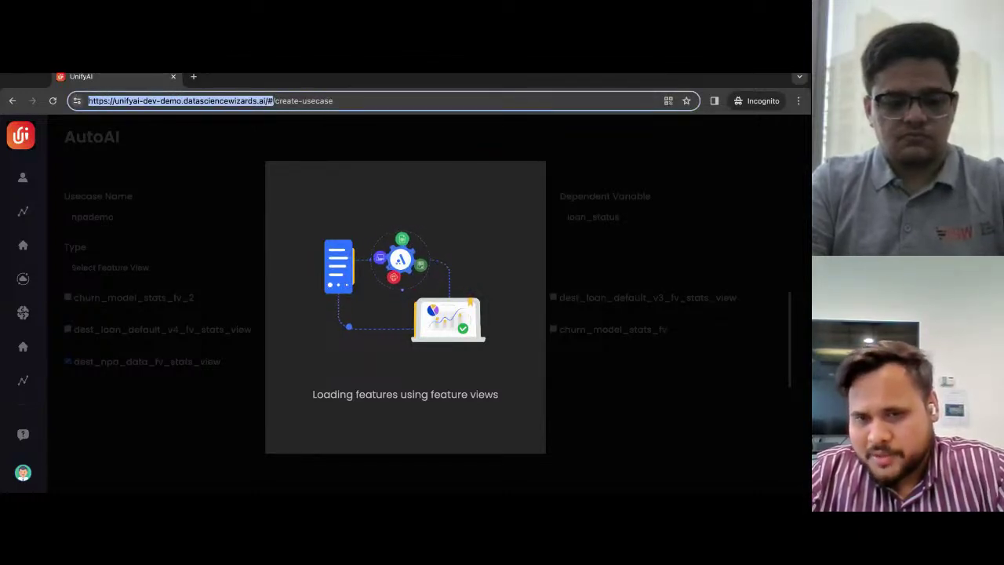
left_click(193, 76)
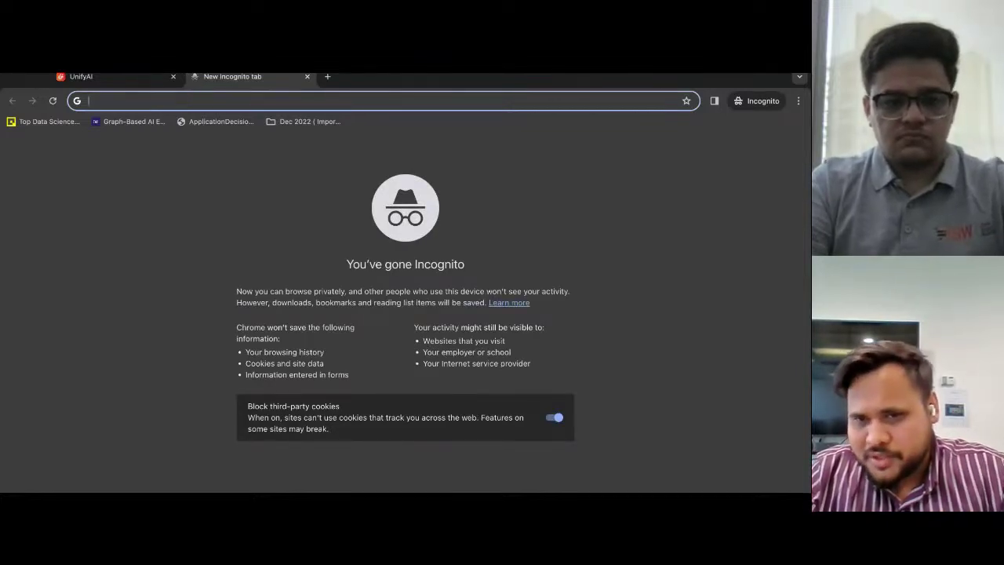
left_click(144, 81)
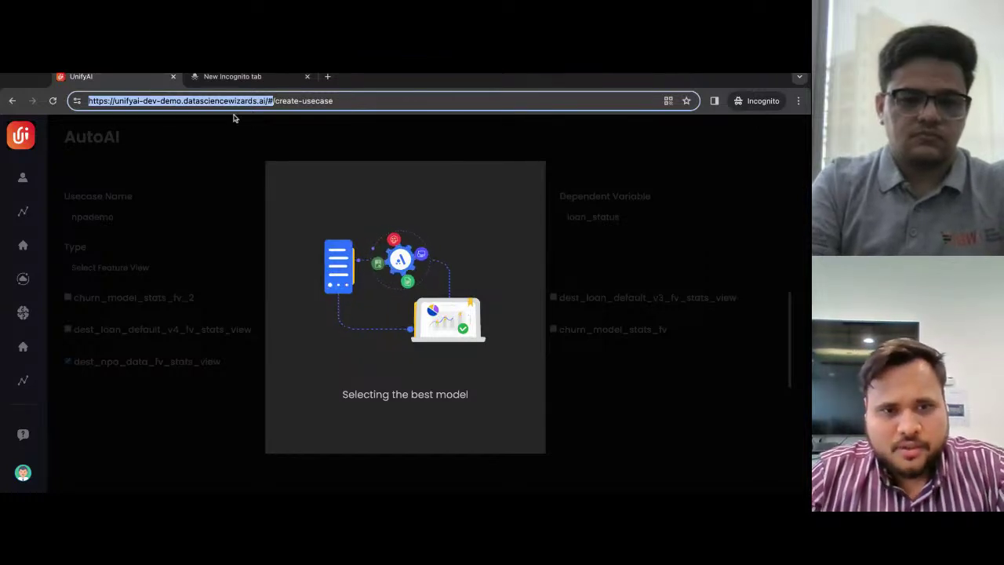
left_click(357, 102)
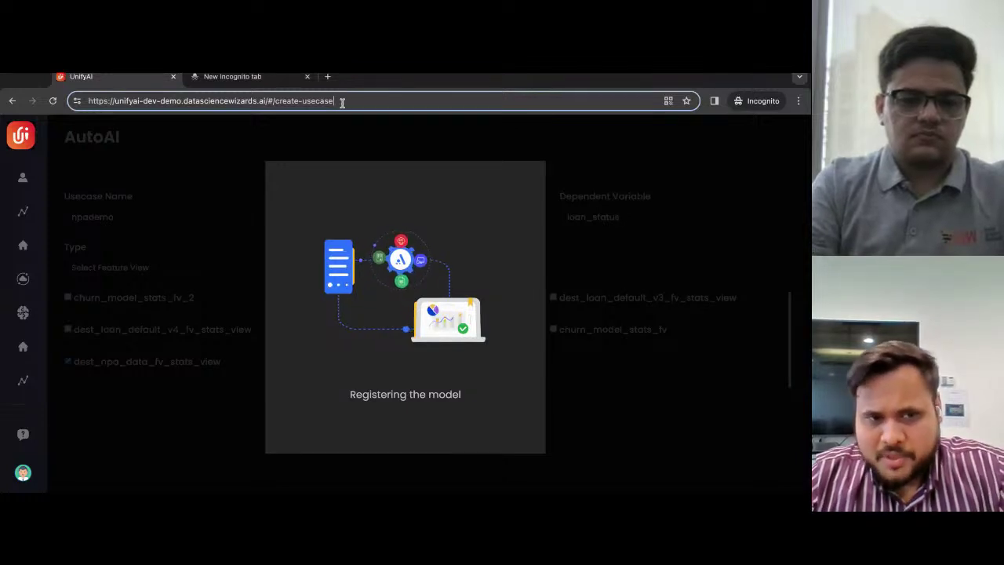
- Load UnifyAI in the new tab and view the npa use case's models
left_click(257, 81)
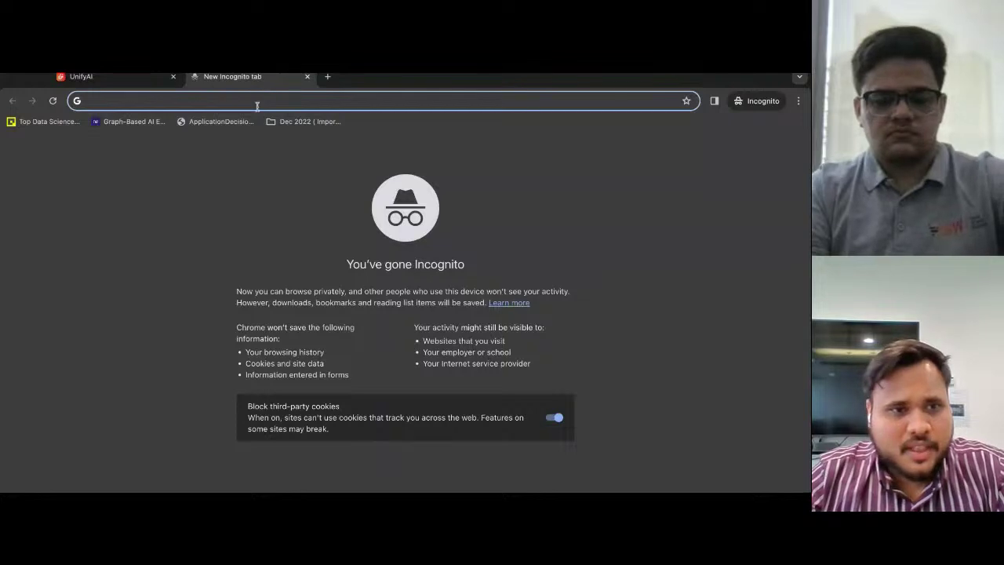
key("ctrl+v")
key("Return")
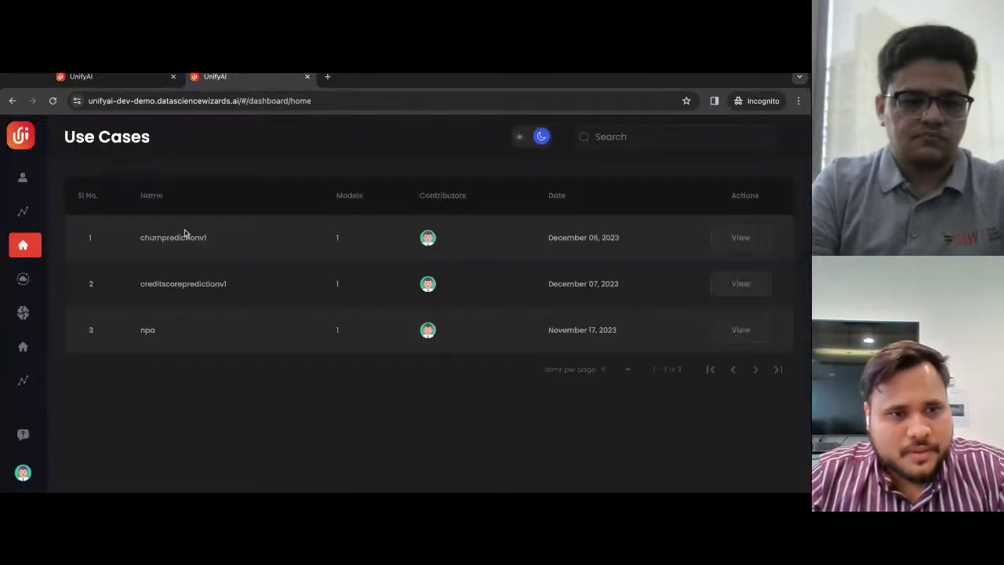
mouse_move(44, 248)
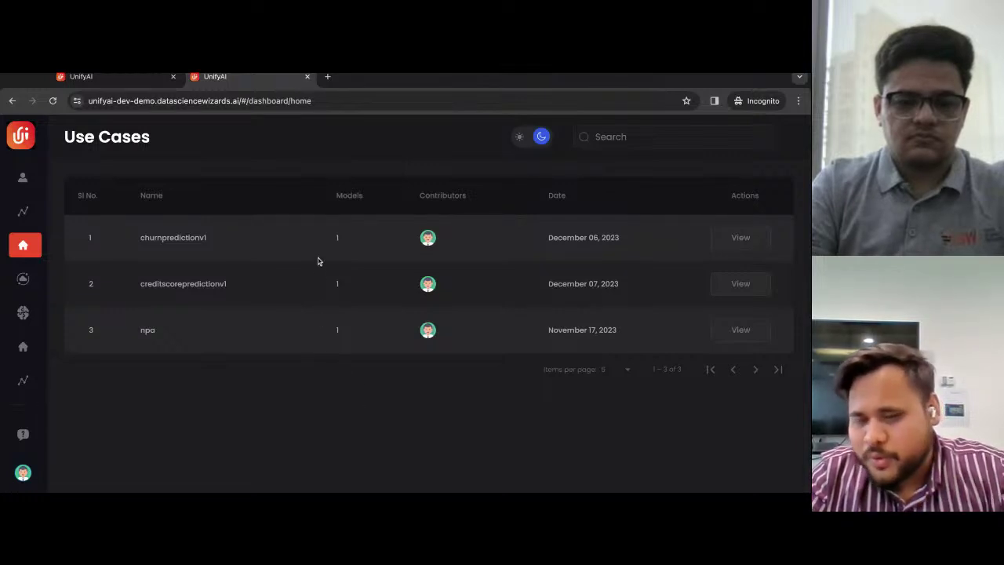
left_click(758, 334)
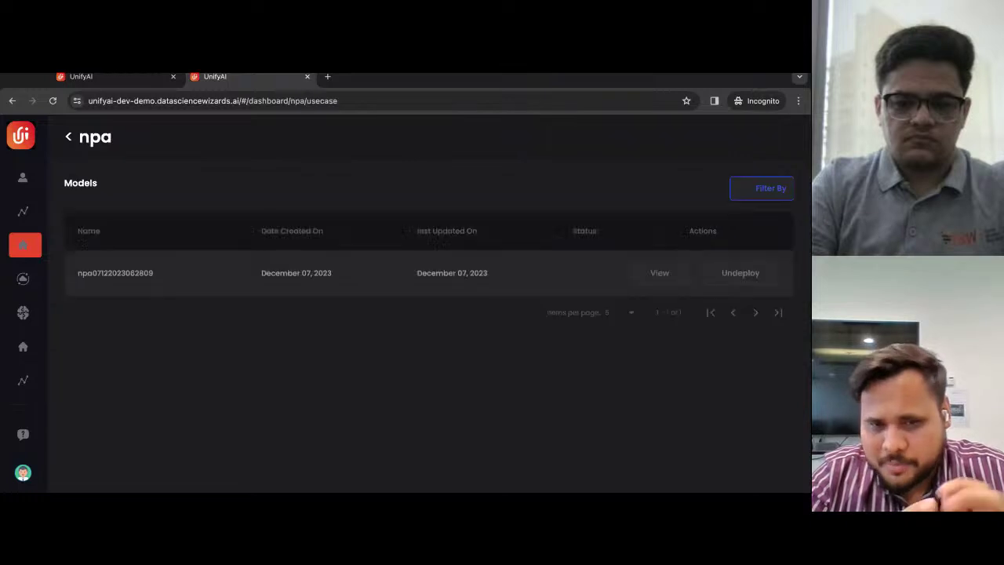
left_click(668, 283)
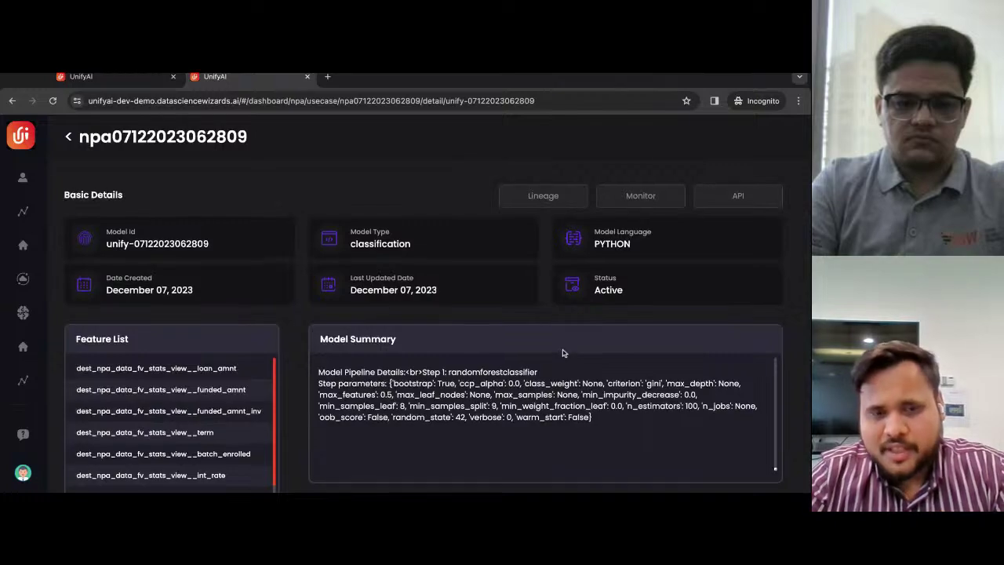
scroll(563, 353, "down", 1)
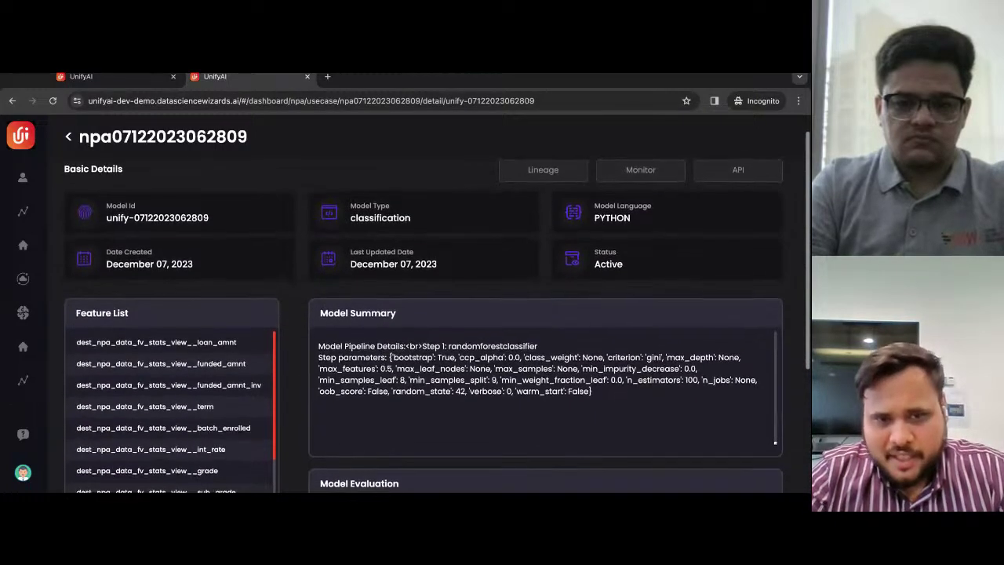
scroll(423, 314, "down", 2)
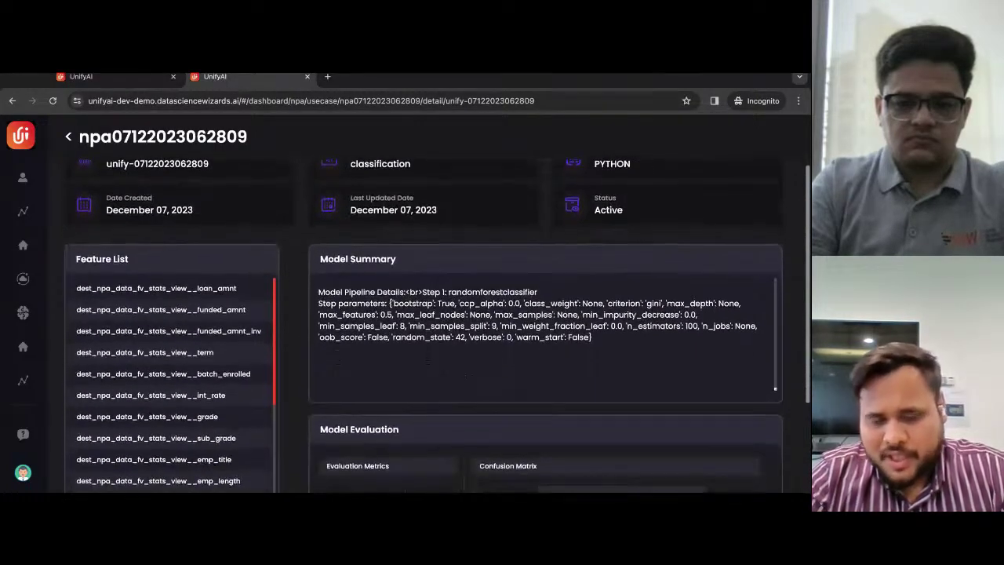
scroll(424, 314, "down", 2)
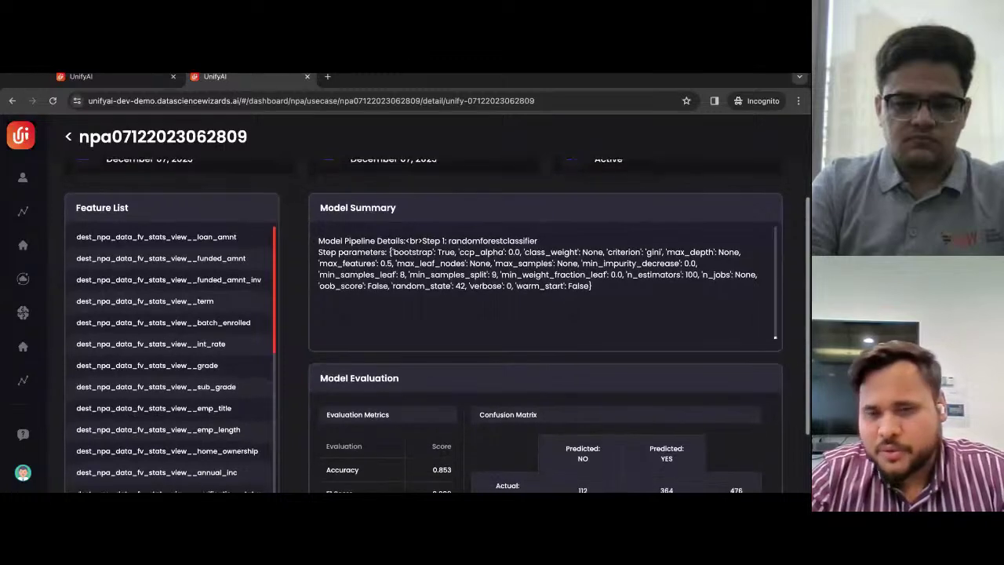
scroll(437, 325, "up", 1)
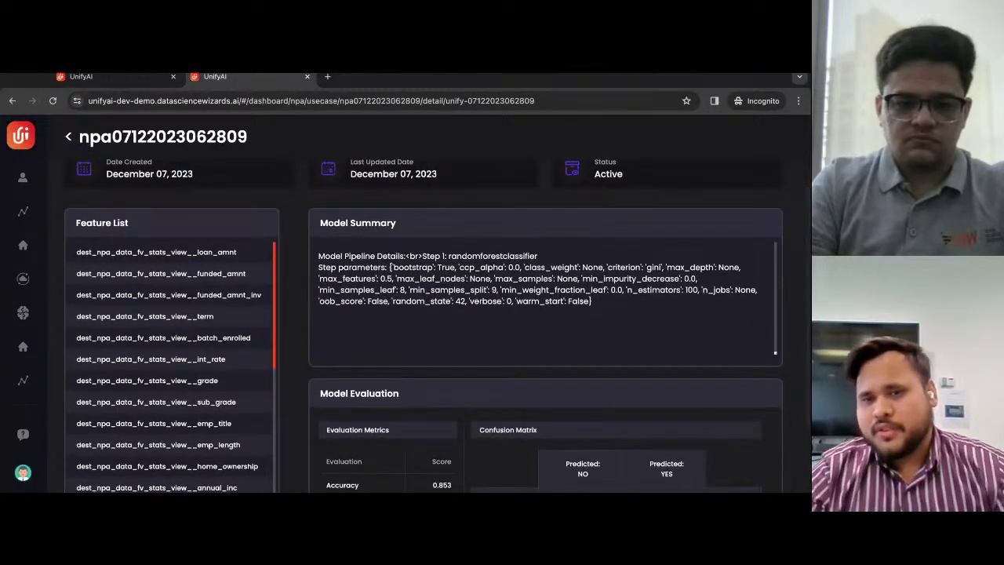
scroll(423, 314, "down", 1)
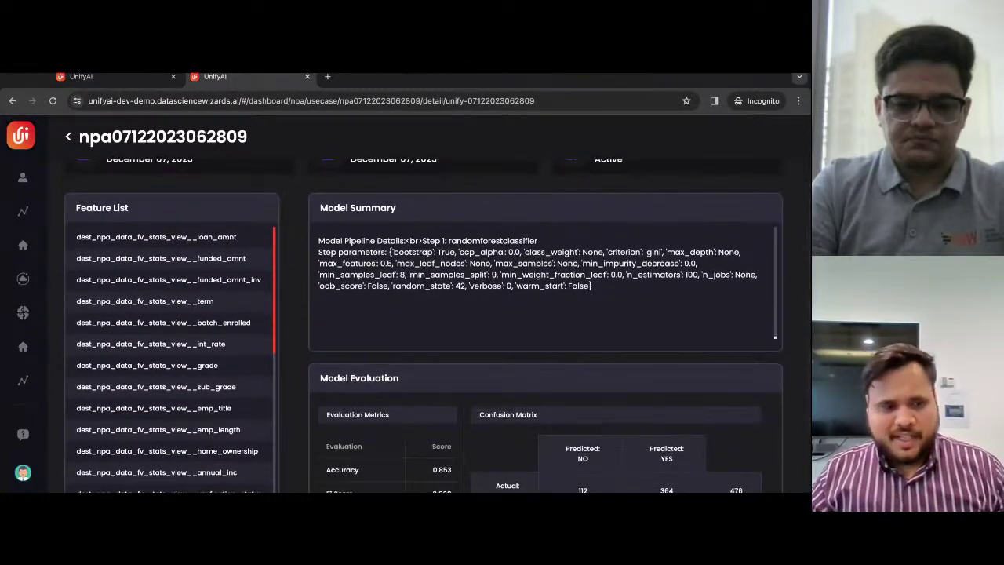
scroll(424, 314, "down", 1)
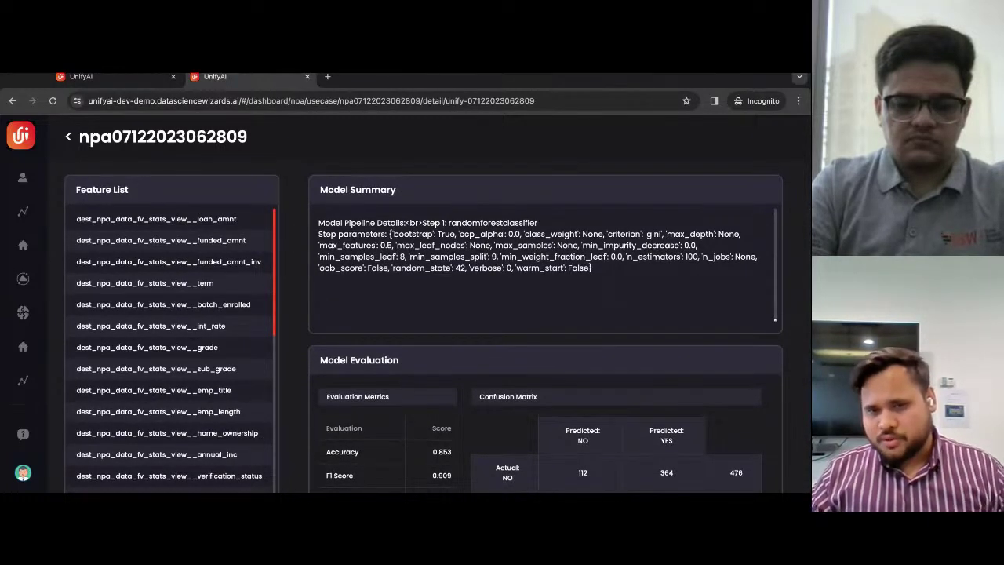
scroll(424, 313, "down", 1)
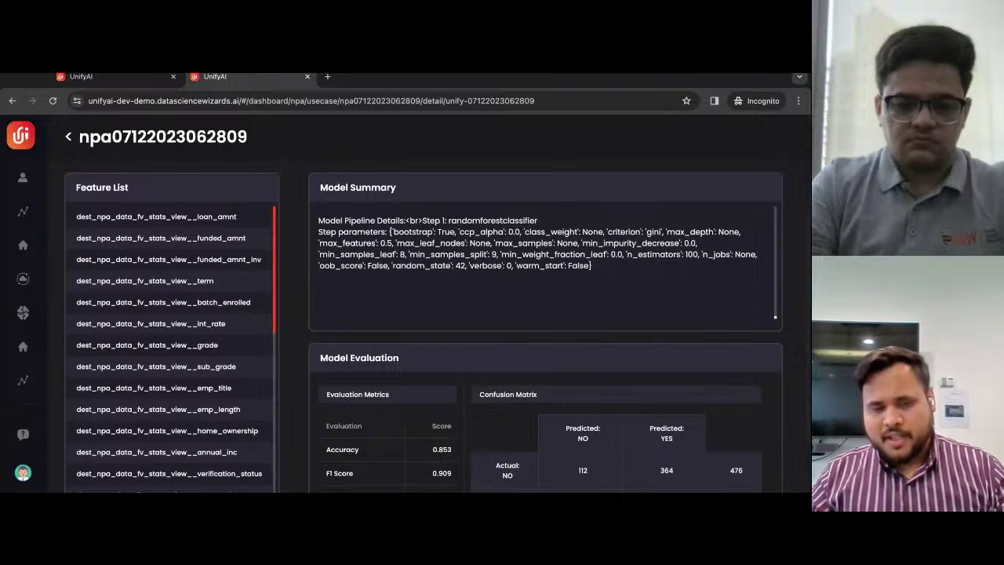
scroll(423, 313, "down", 1)
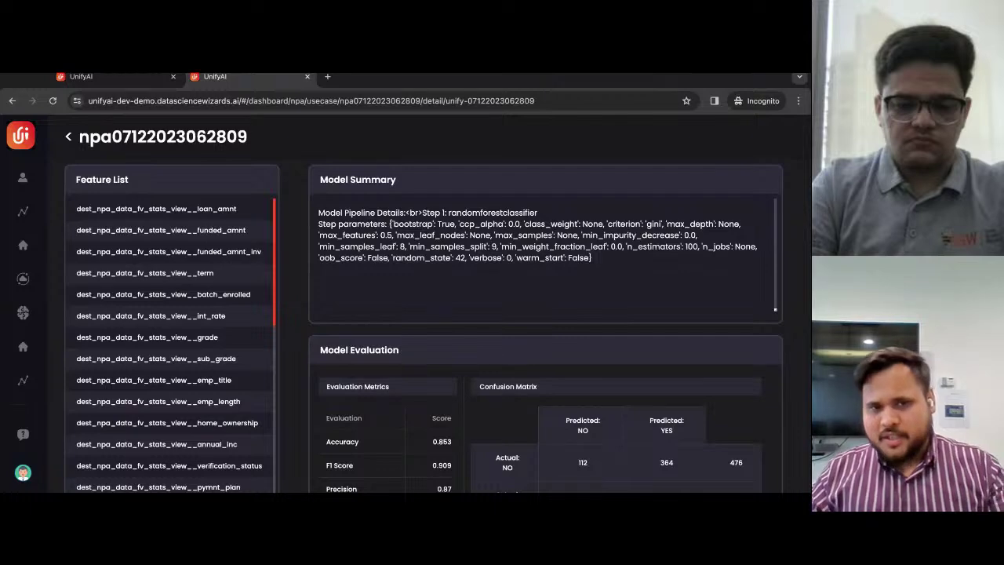
scroll(424, 314, "down", 2)
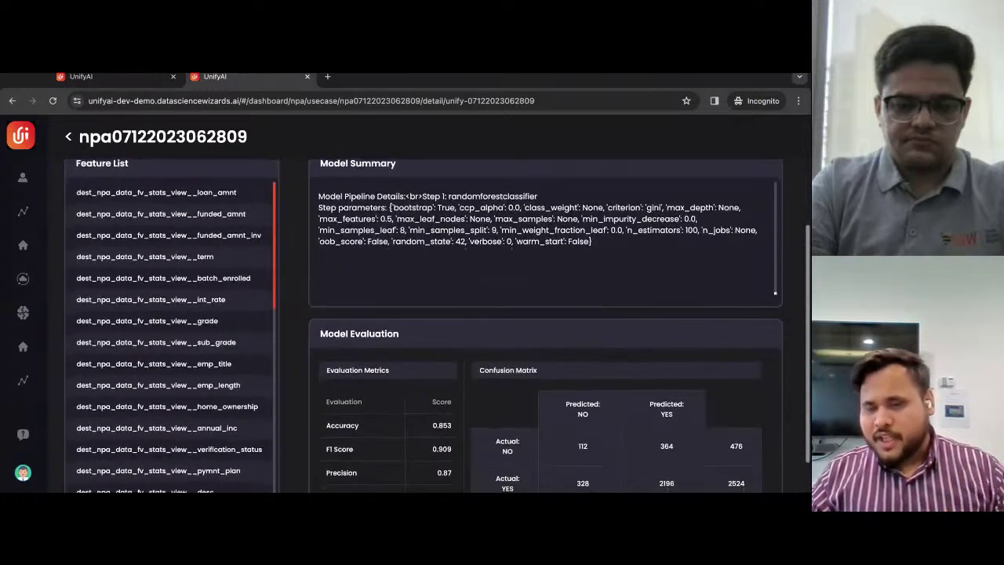
scroll(424, 314, "down", 2)
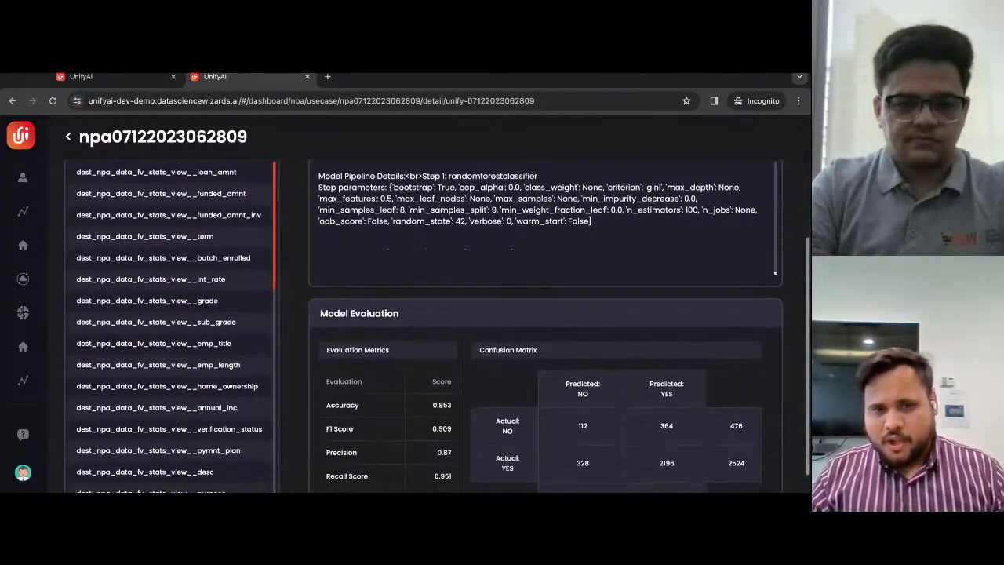
scroll(424, 314, "down", 3)
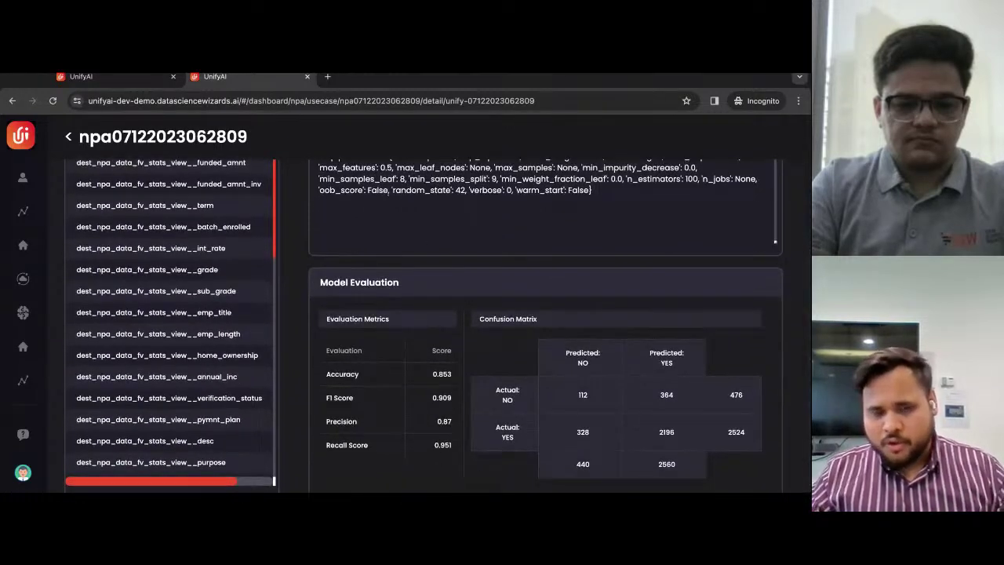
scroll(423, 314, "down", 1)
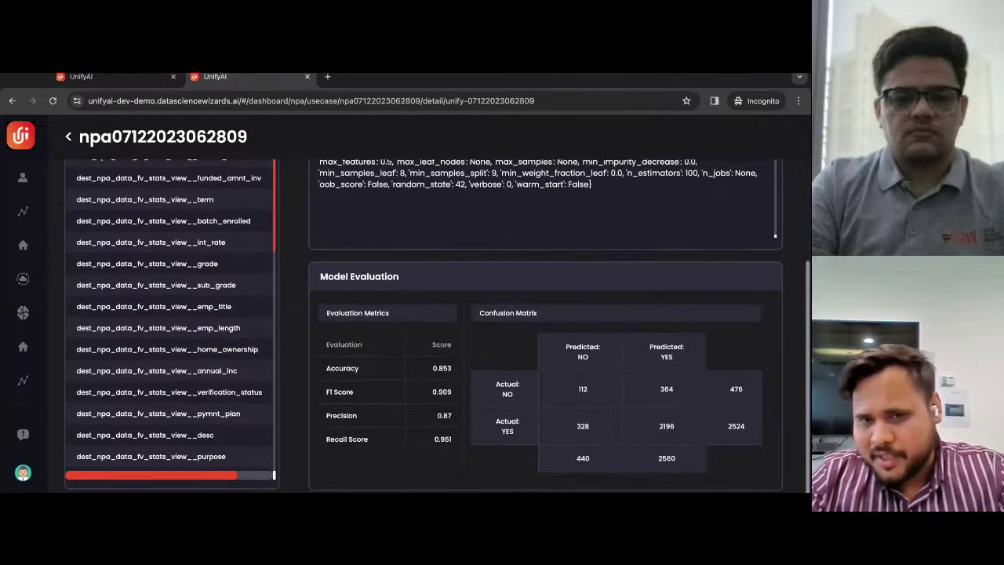
scroll(438, 325, "up", 1)
scroll(437, 324, "up", 3)
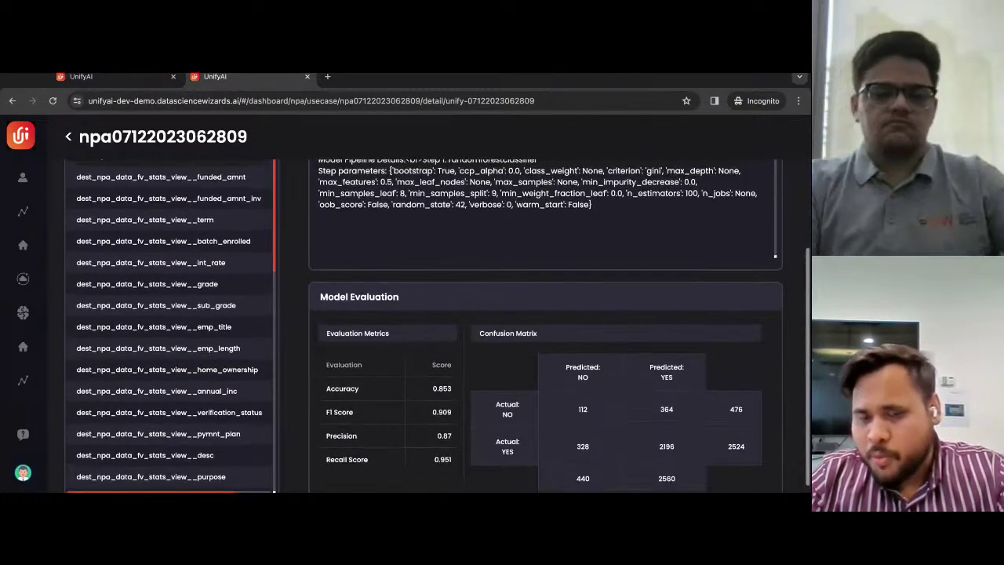
scroll(437, 325, "up", 5)
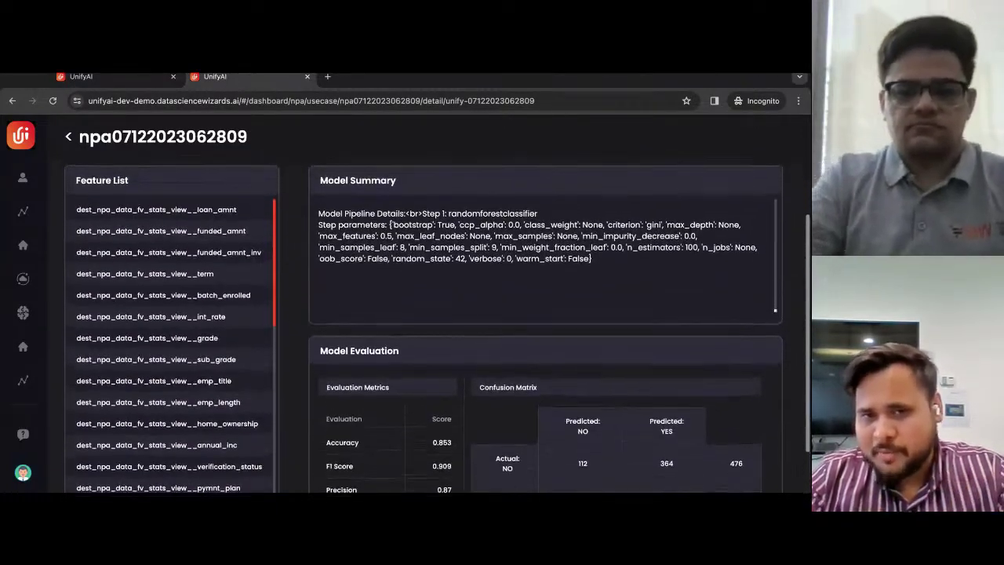
left_click(640, 197)
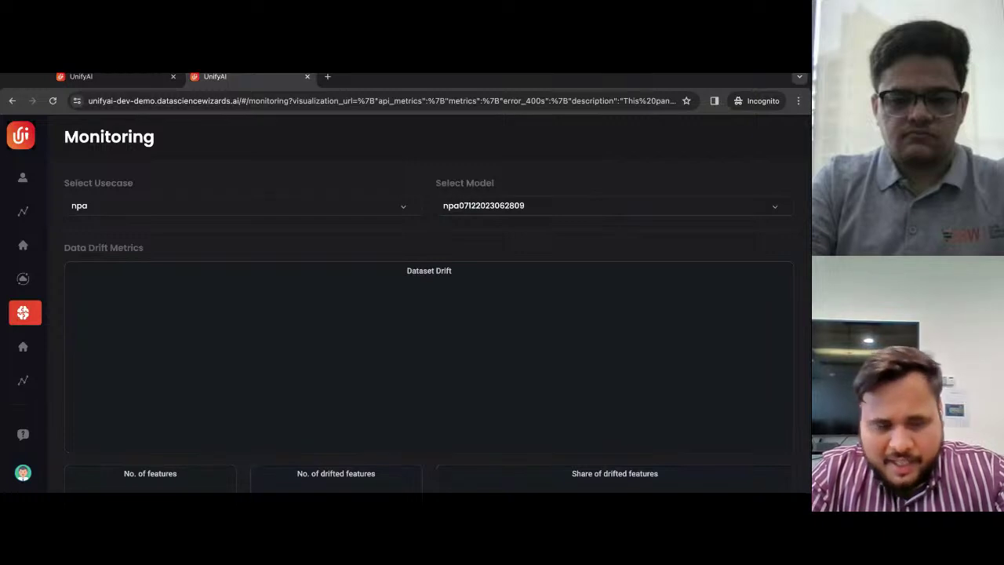
scroll(428, 330, "down", 1)
scroll(604, 219, "up", 1)
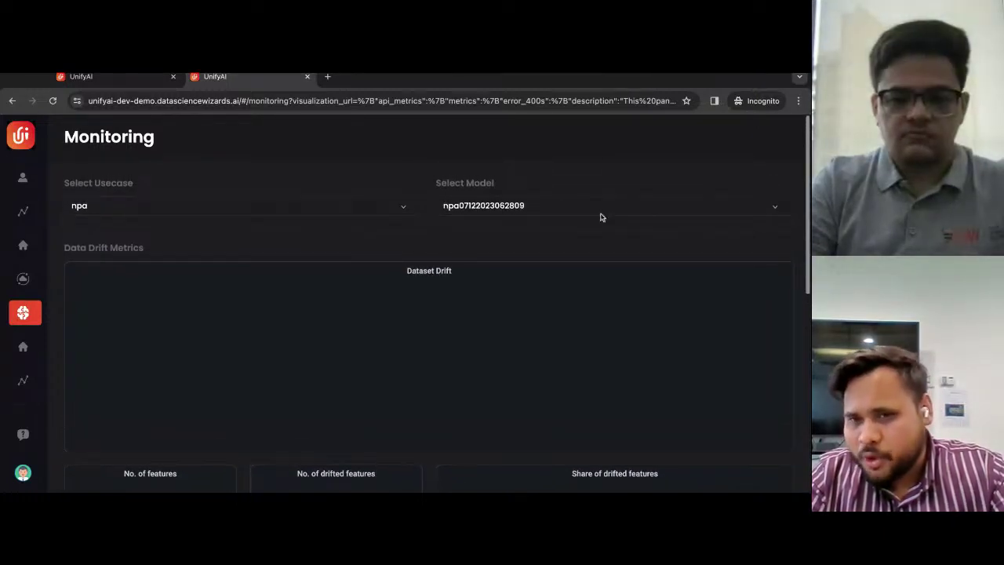
left_click(598, 215)
left_click(386, 209)
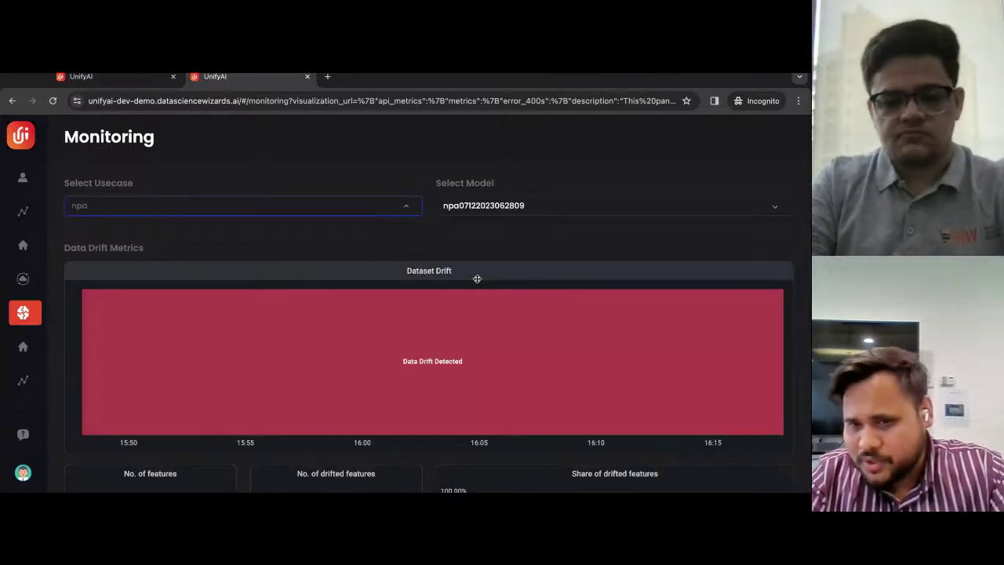
scroll(477, 279, "down", 2)
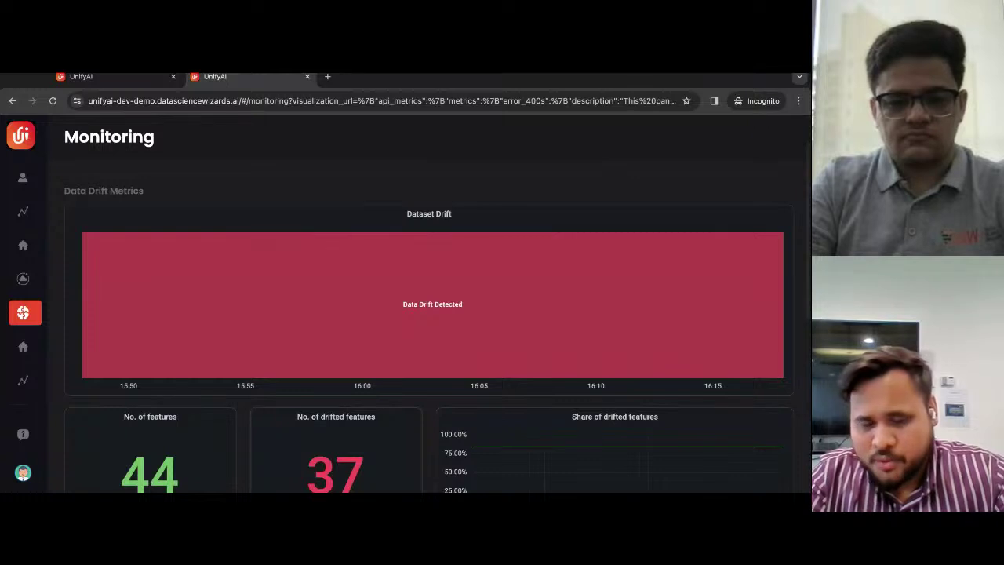
scroll(438, 317, "down", 1)
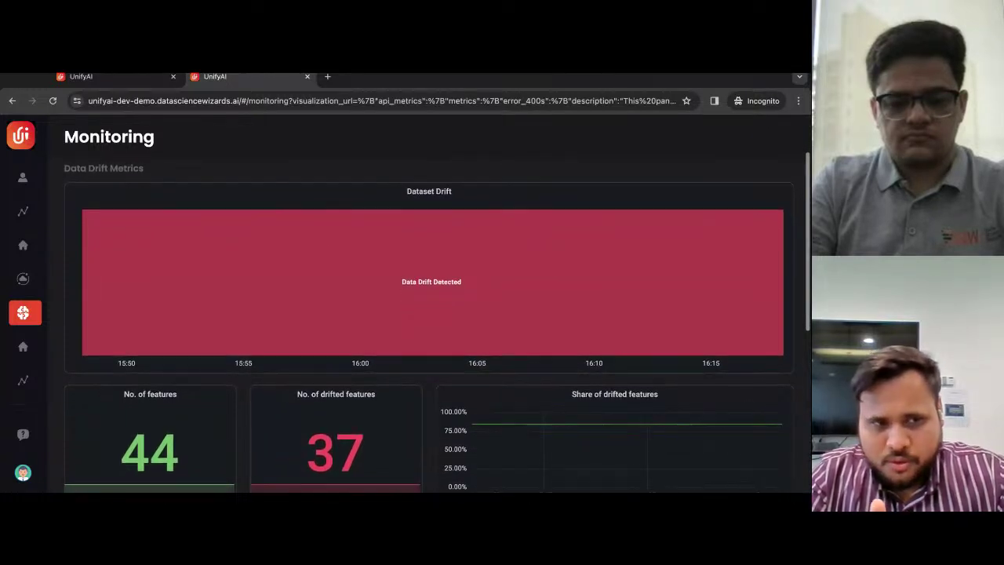
scroll(438, 317, "down", 1)
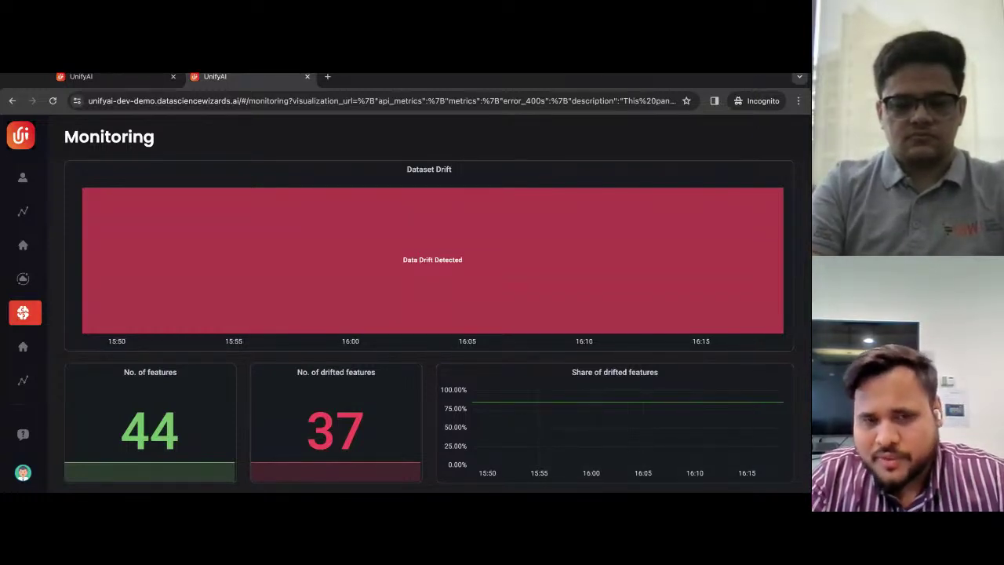
scroll(429, 314, "down", 1)
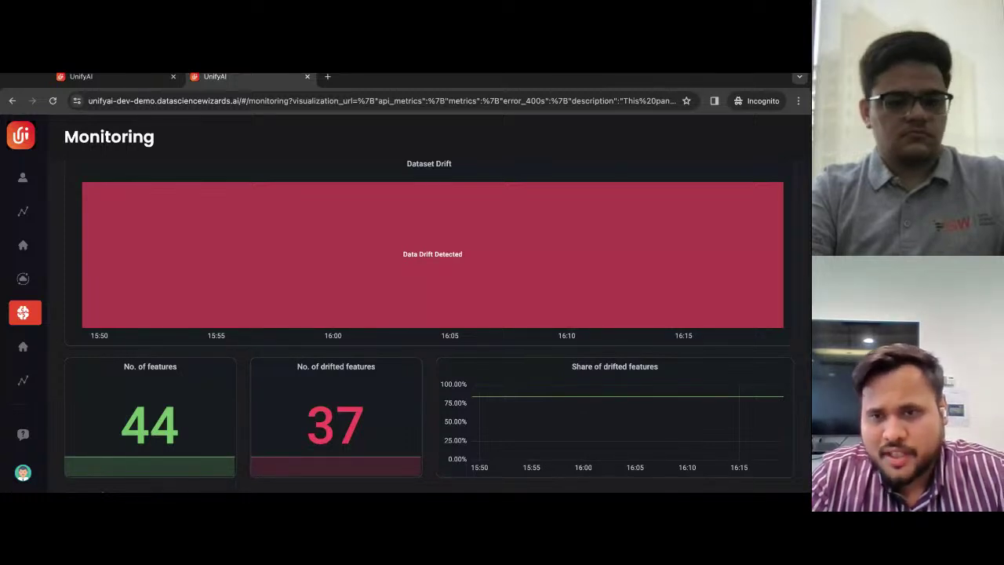
scroll(429, 314, "down", 1)
scroll(429, 314, "down", 2)
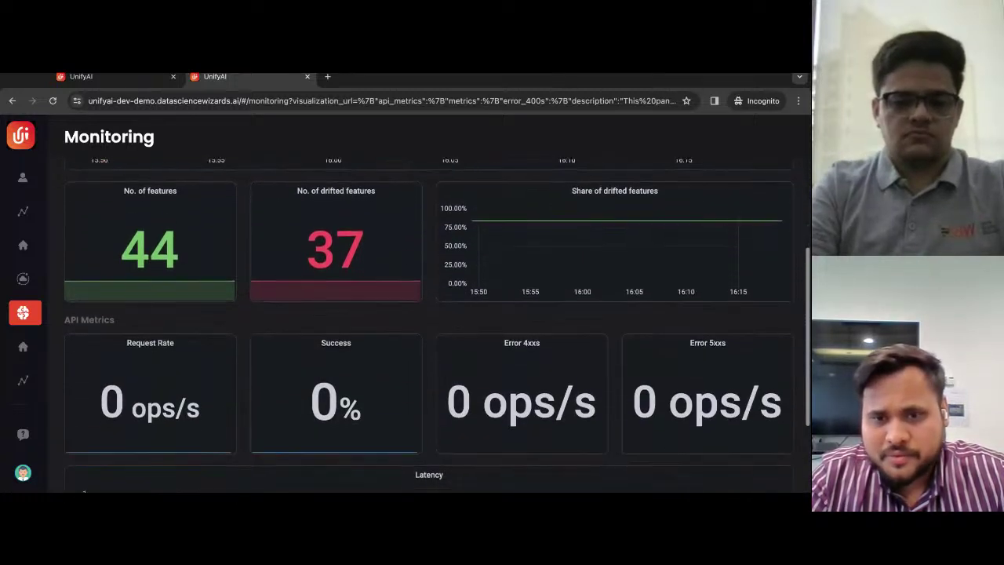
scroll(429, 314, "down", 1)
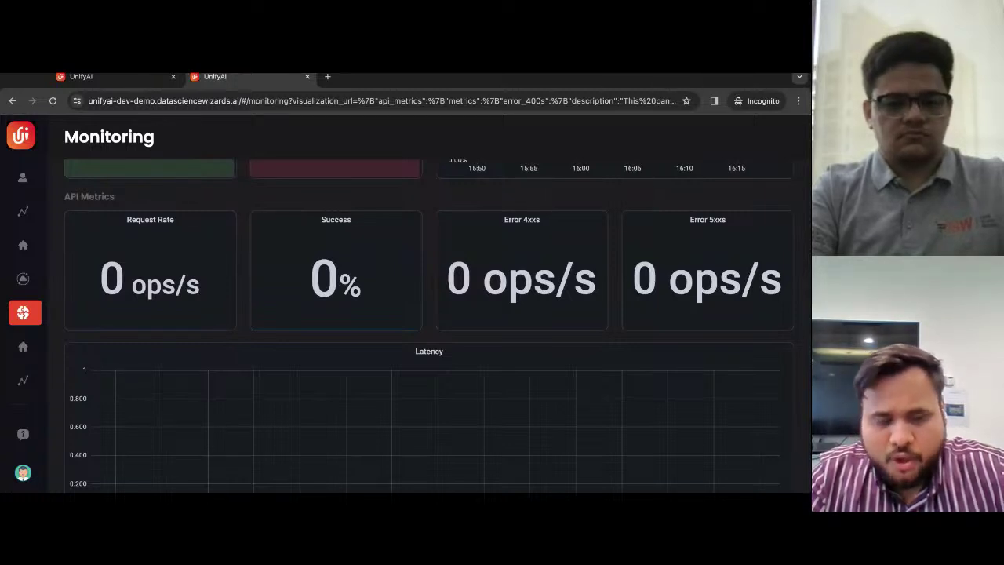
scroll(428, 314, "down", 1)
scroll(428, 314, "up", 1)
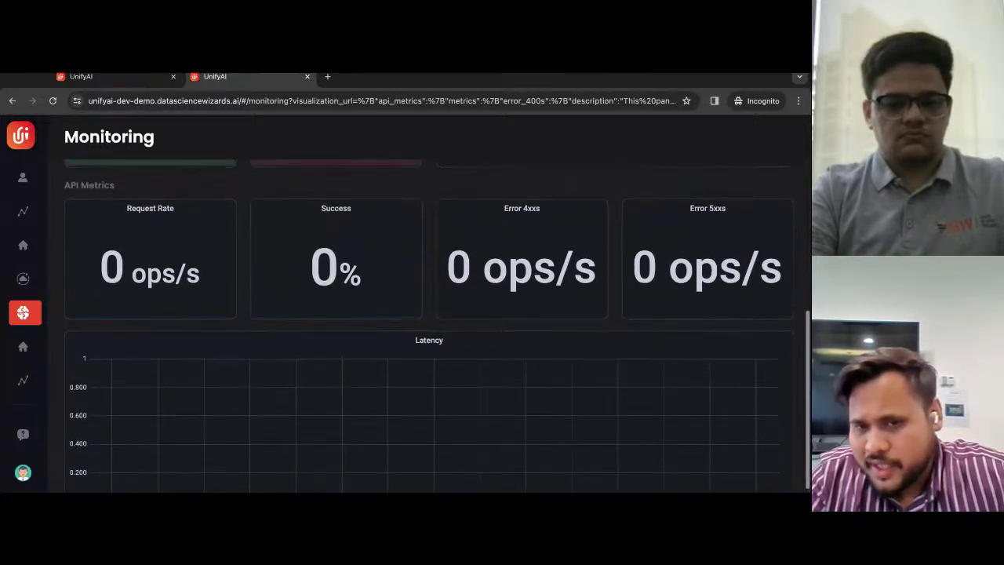
scroll(428, 313, "down", 1)
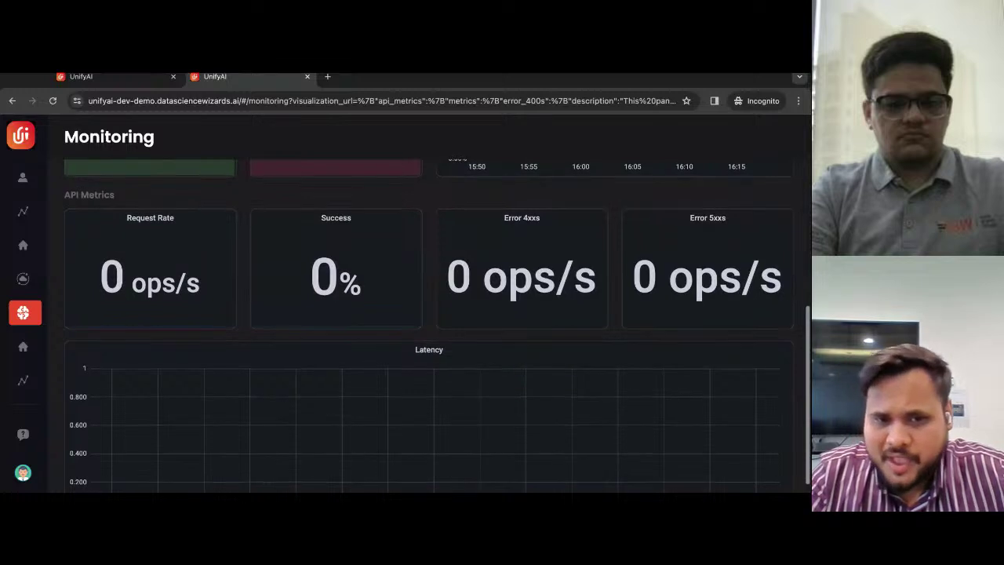
scroll(428, 314, "down", 1)
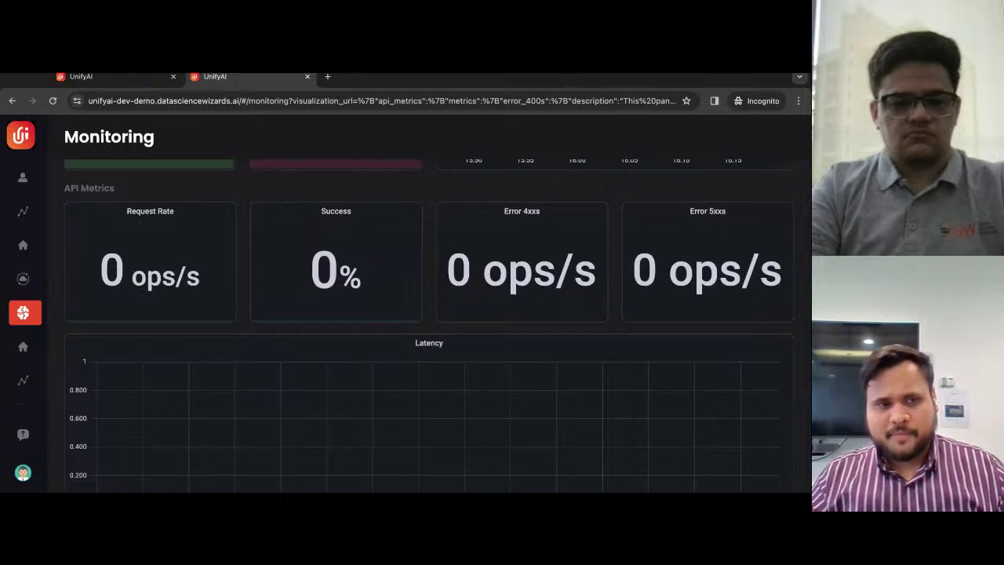
scroll(428, 322, "up", 2)
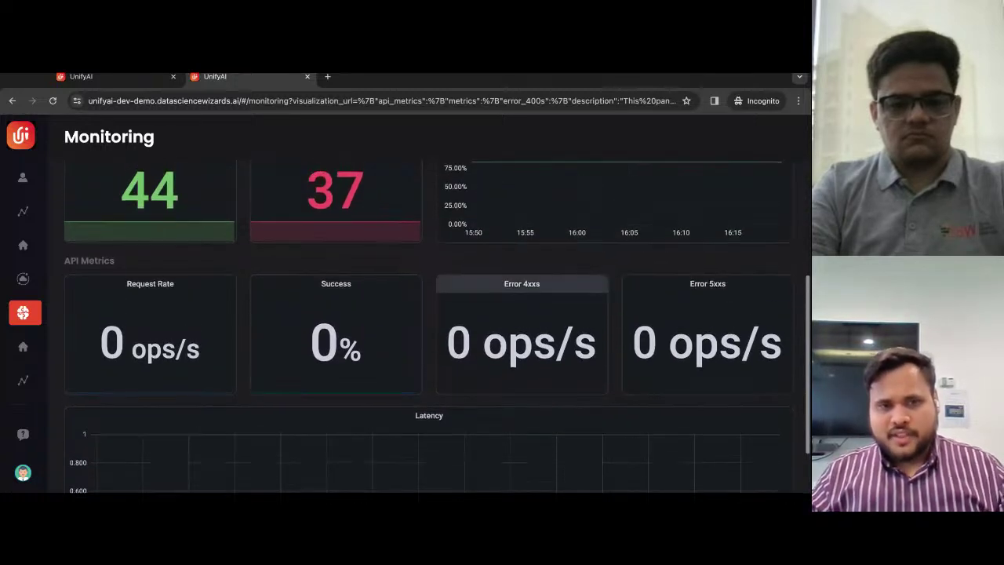
scroll(428, 323, "up", 2)
scroll(427, 323, "up", 4)
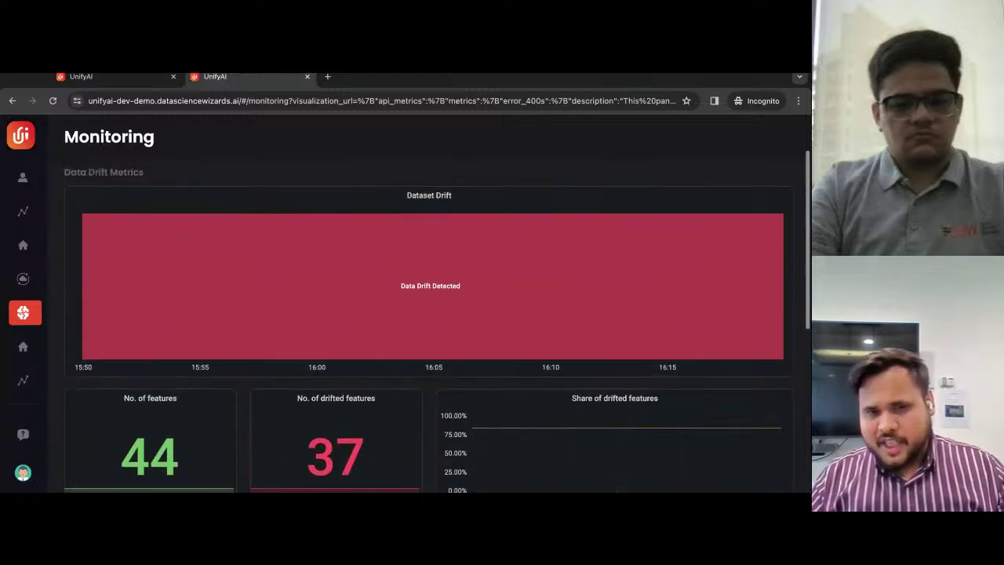
scroll(427, 322, "up", 2)
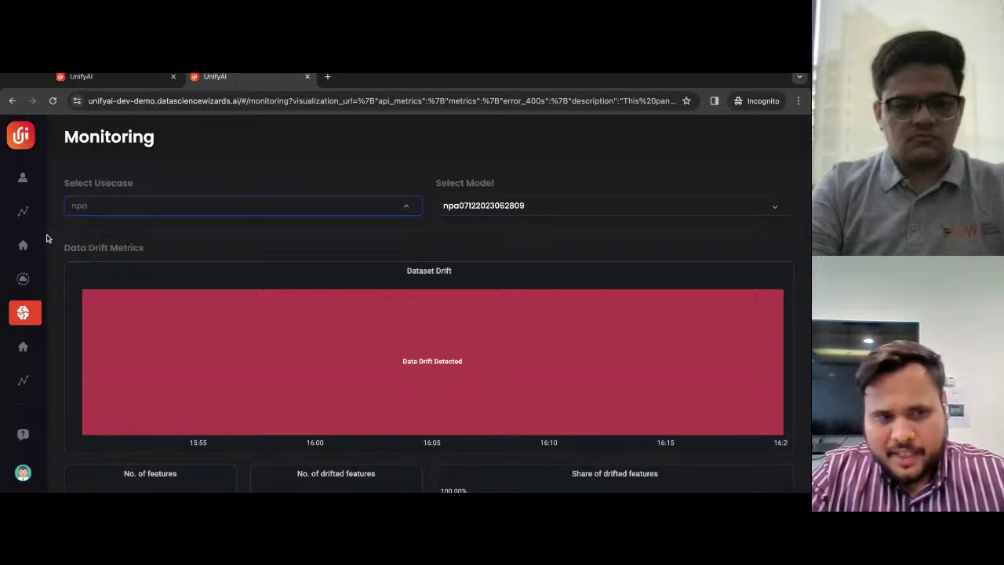
mouse_move(46, 239)
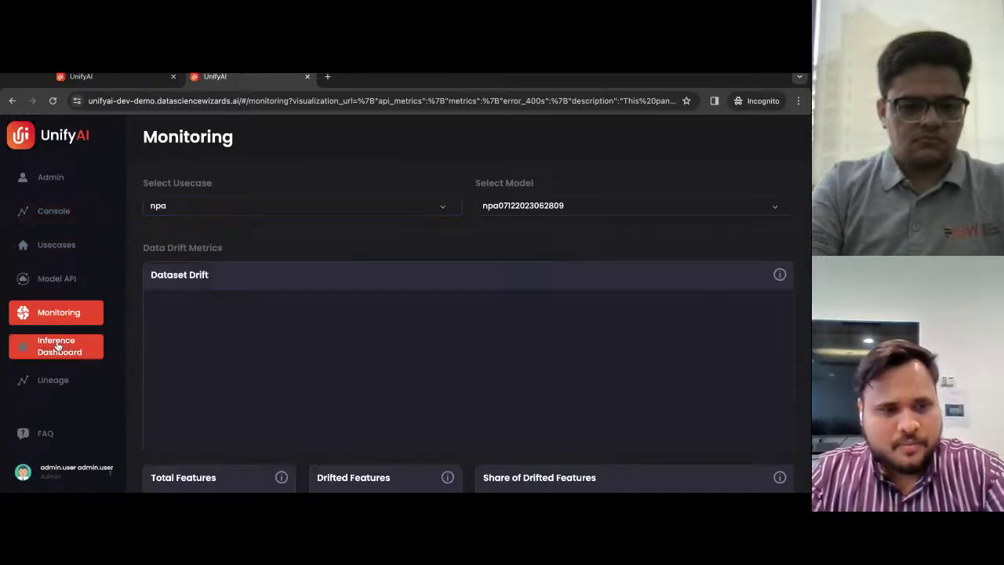
left_click(56, 346)
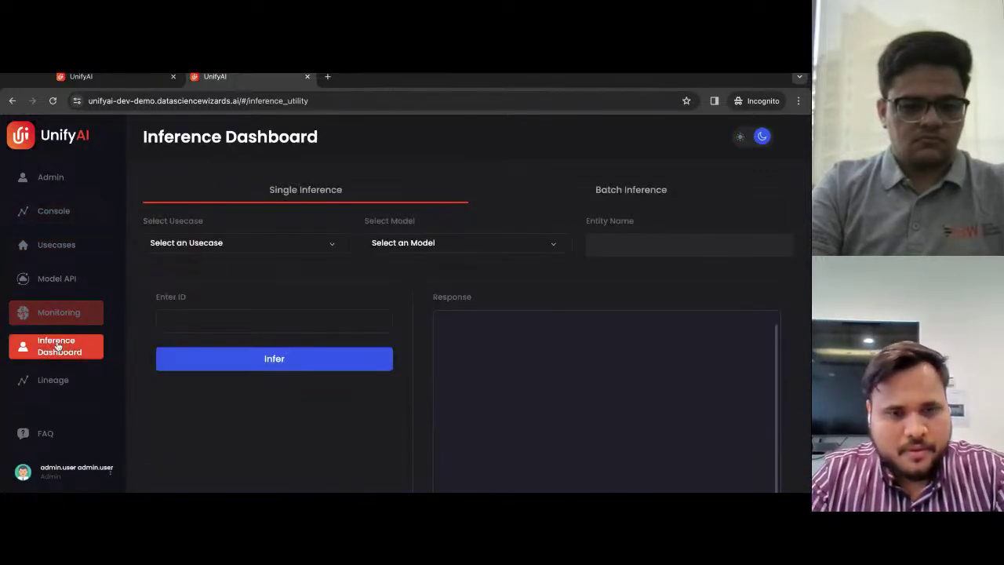
left_click(241, 246)
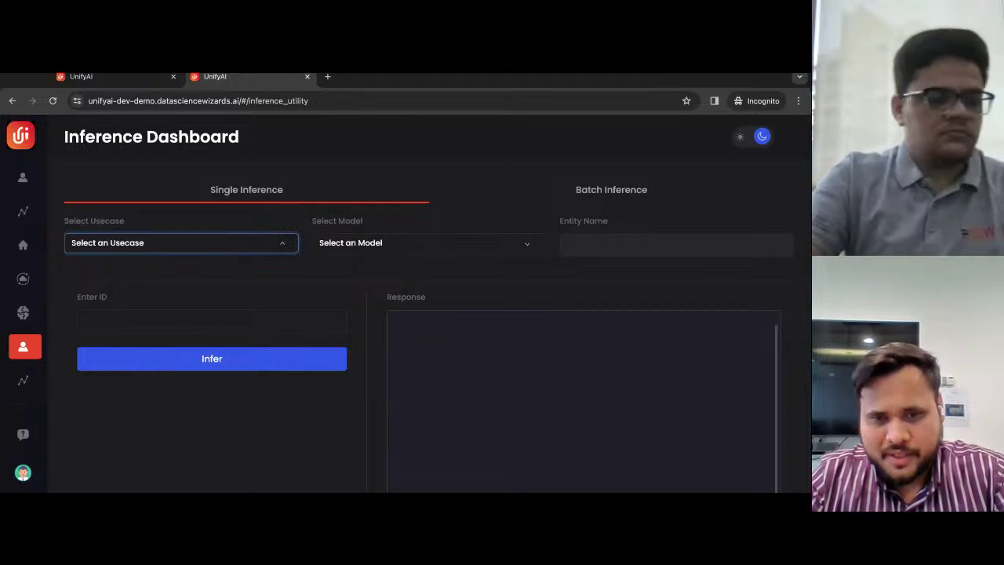
type("npa")
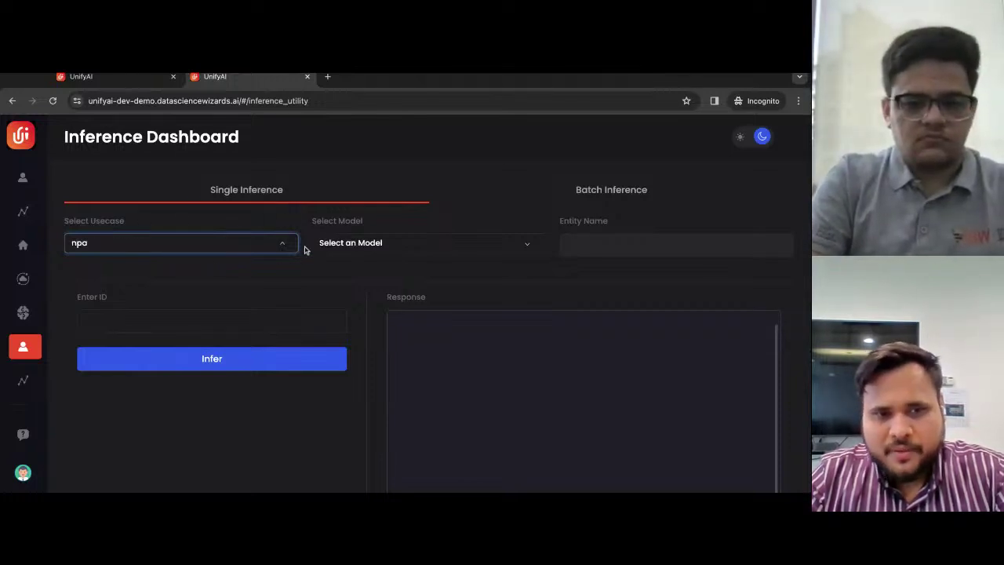
left_click(353, 244)
left_click(390, 253)
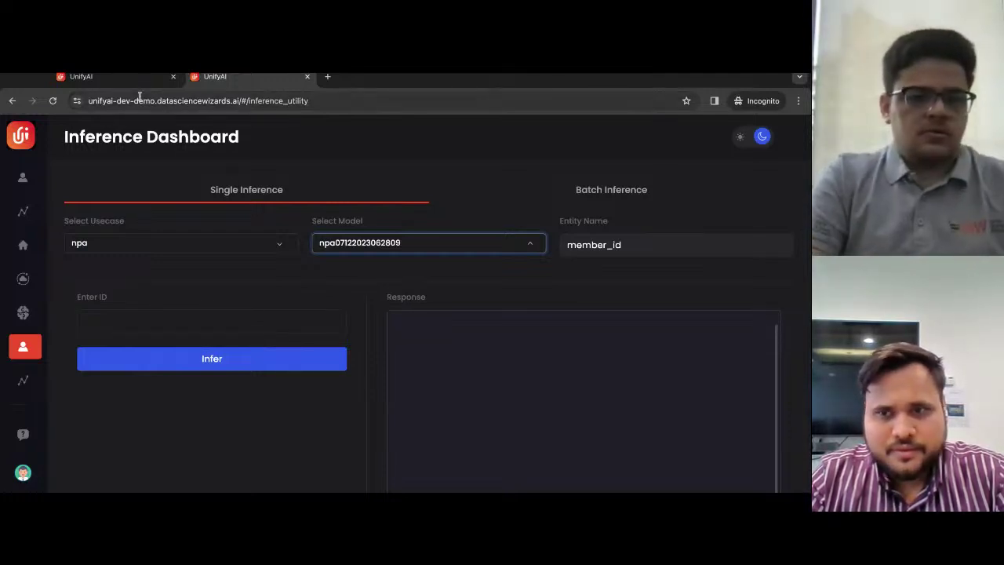
- Copy the UnifyAI base address and load it in a new incognito tab
left_click(117, 78)
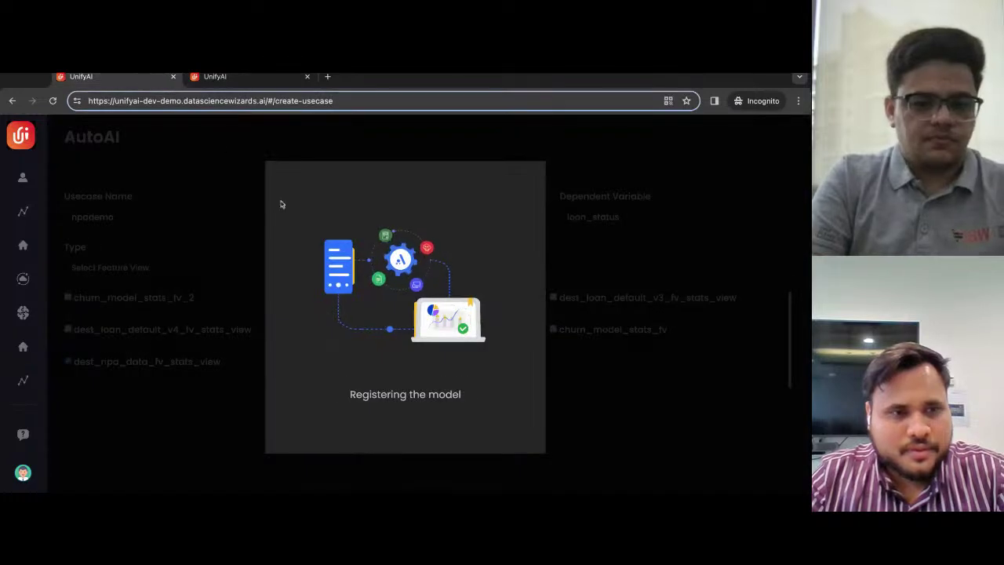
left_click(271, 82)
left_click_drag(250, 102, 63, 108)
key("ctrl+c")
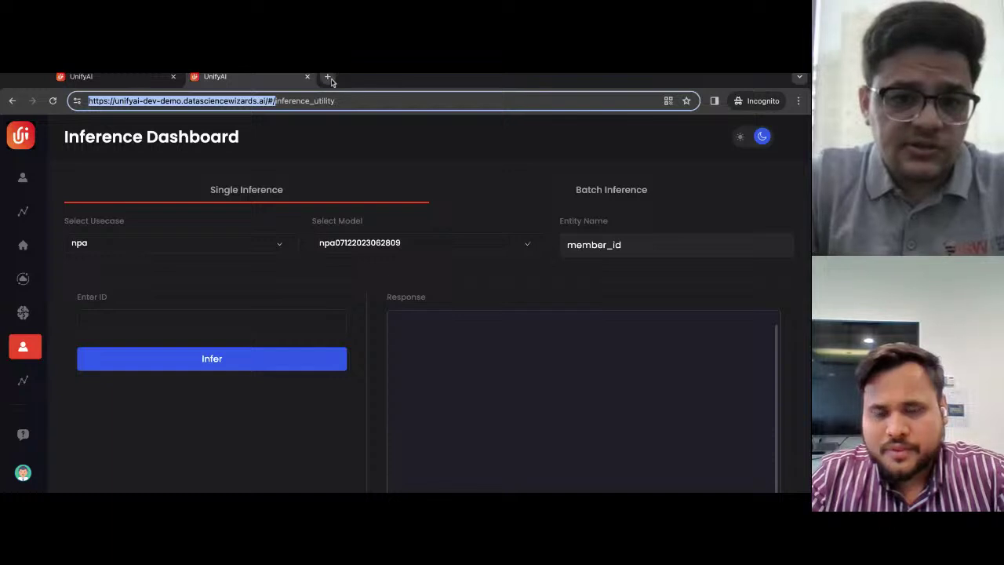
left_click(327, 76)
key("ctrl+v")
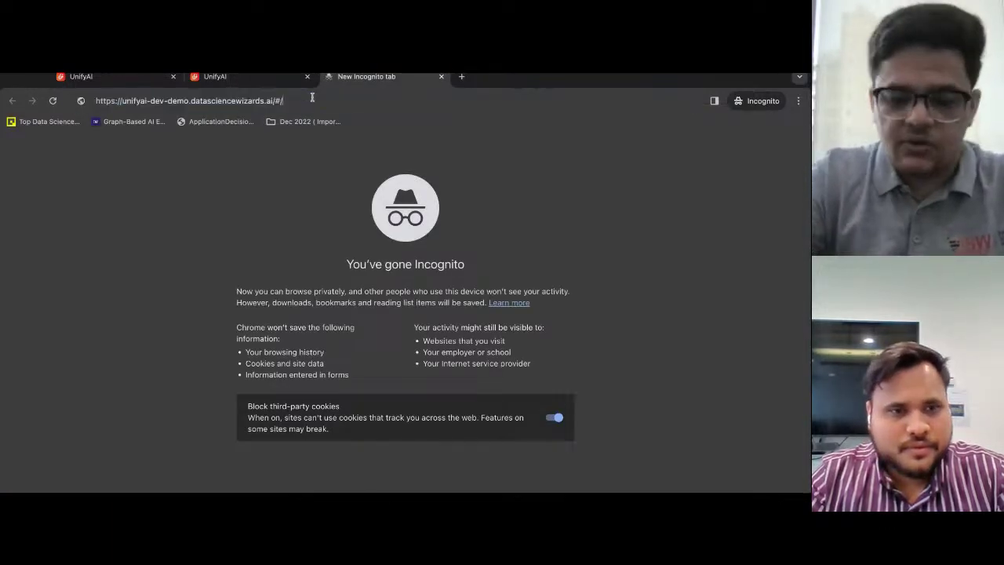
key("Return")
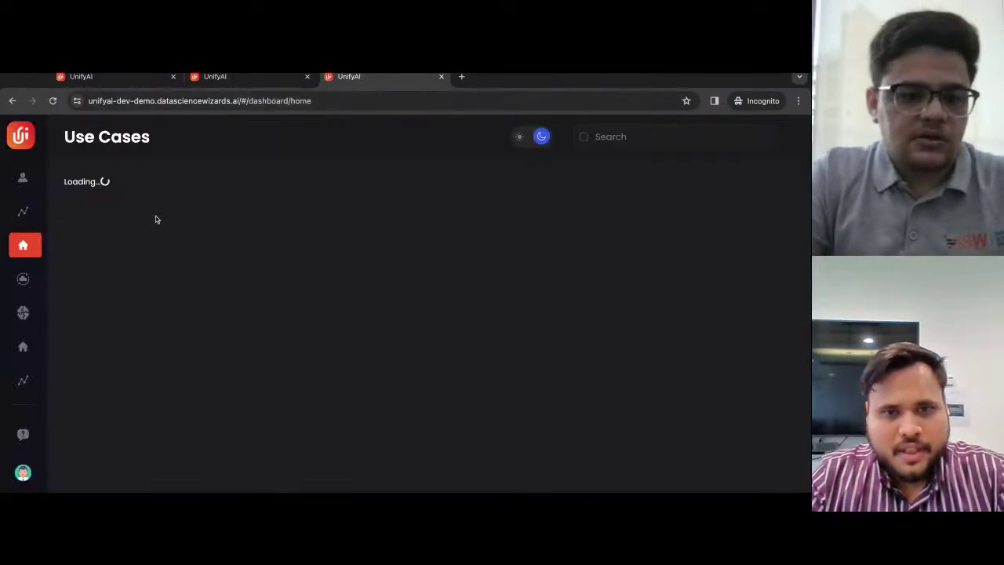
- From the Console, launch the Data Explorer tool in pgAdmin
mouse_move(61, 214)
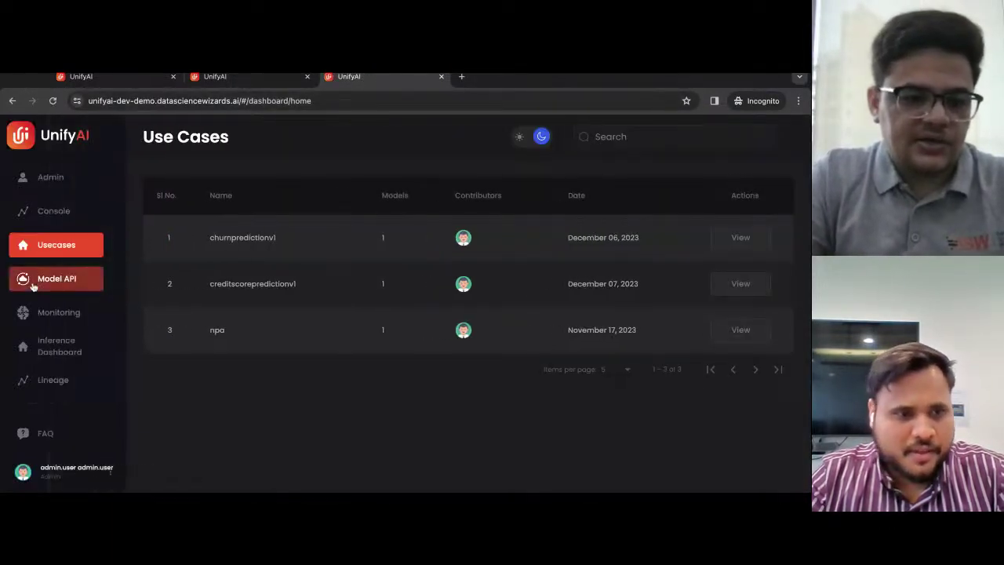
left_click(61, 214)
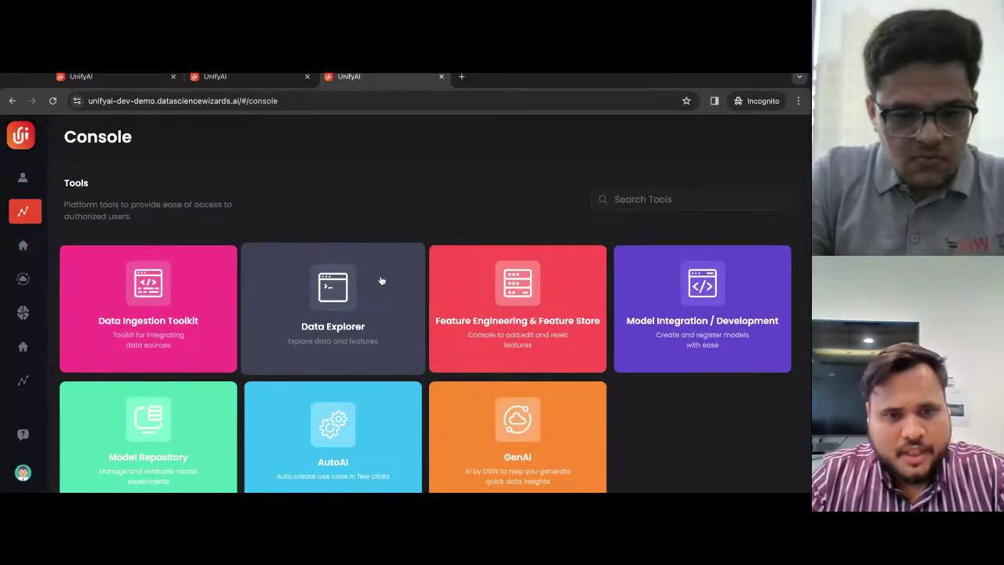
left_click(317, 302)
- Log in to pgAdmin 4 with the admin e-mail and password
type("admin@admin.com")
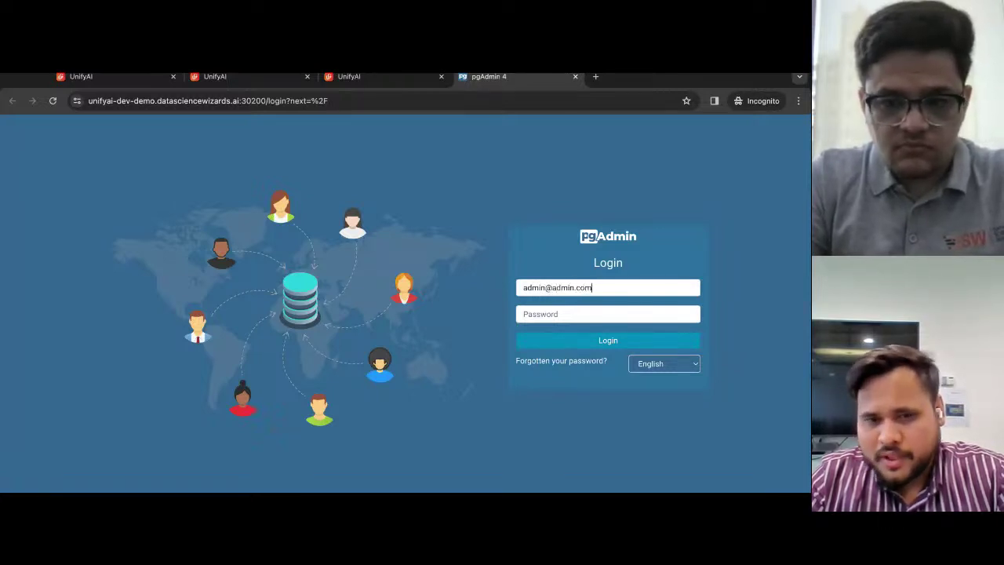
key("Tab")
type("a")
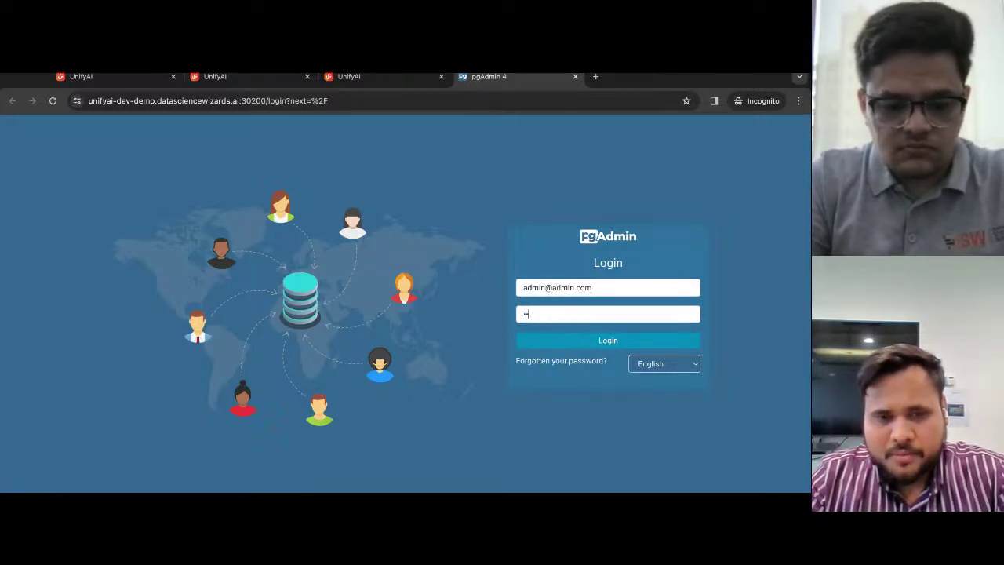
key("Return")
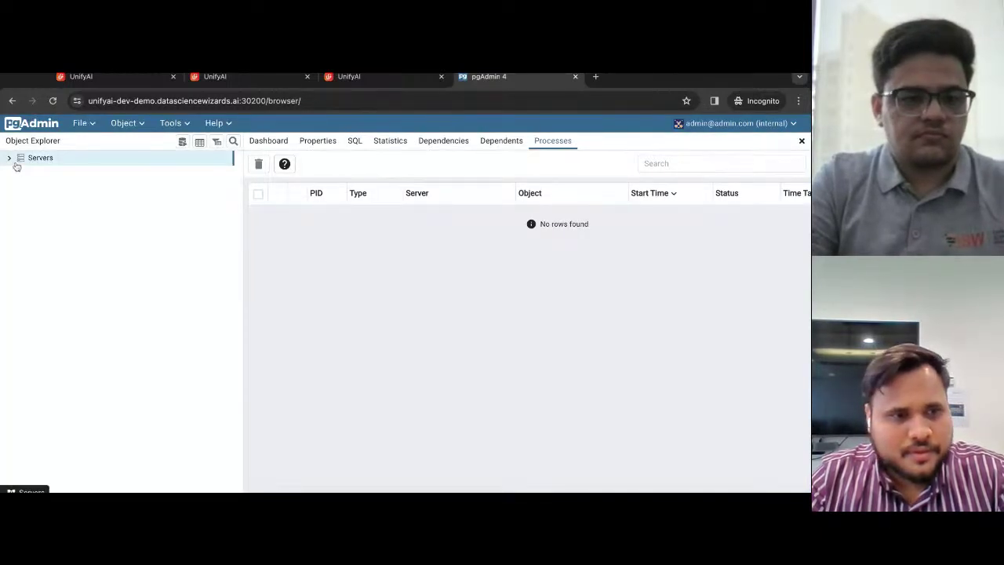
- Expand Servers and connect to the UnifyAI-Aggregator server
left_click(10, 160)
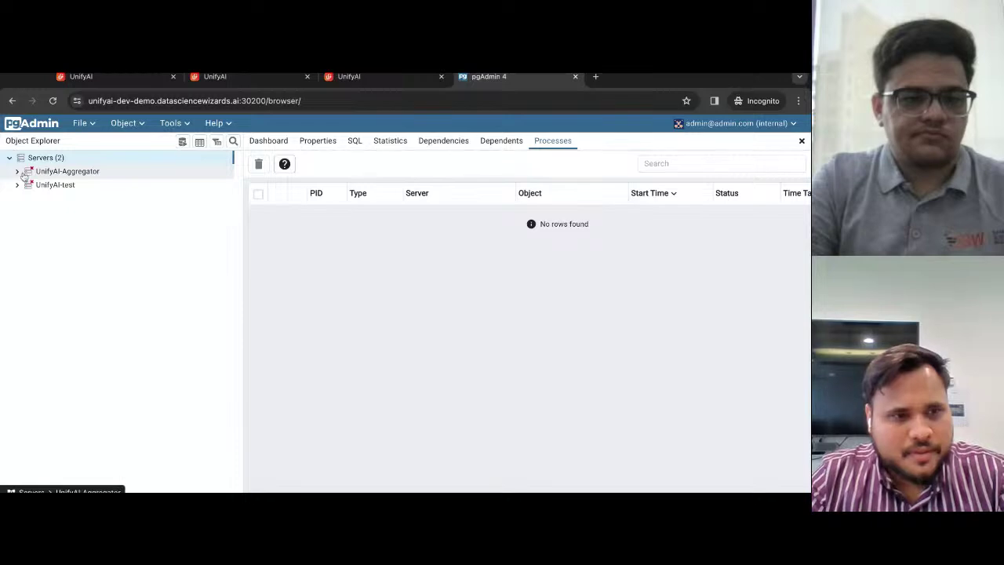
left_click(18, 172)
scroll(89, 294, "down", 3)
scroll(90, 301, "down", 10)
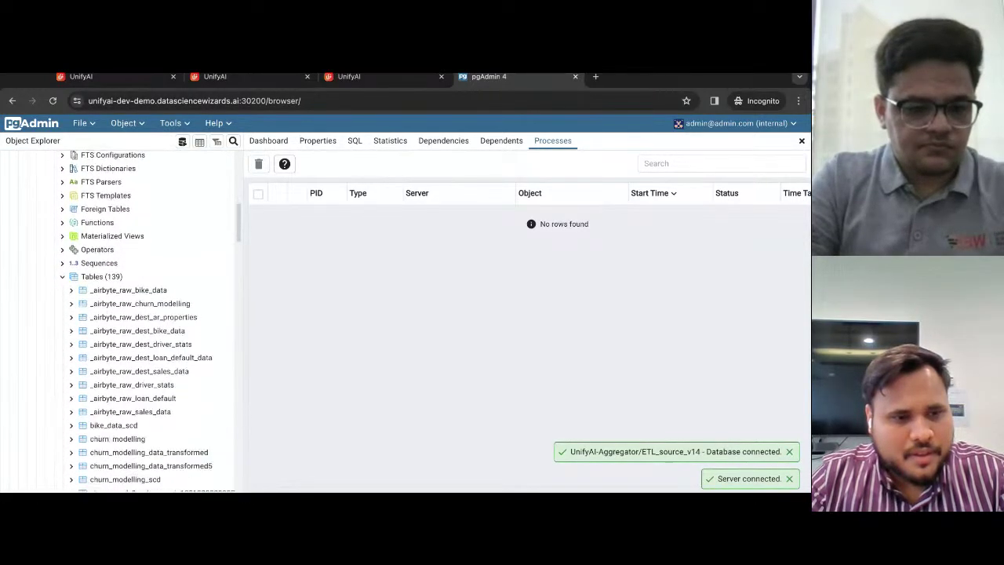
scroll(142, 310, "down", 15)
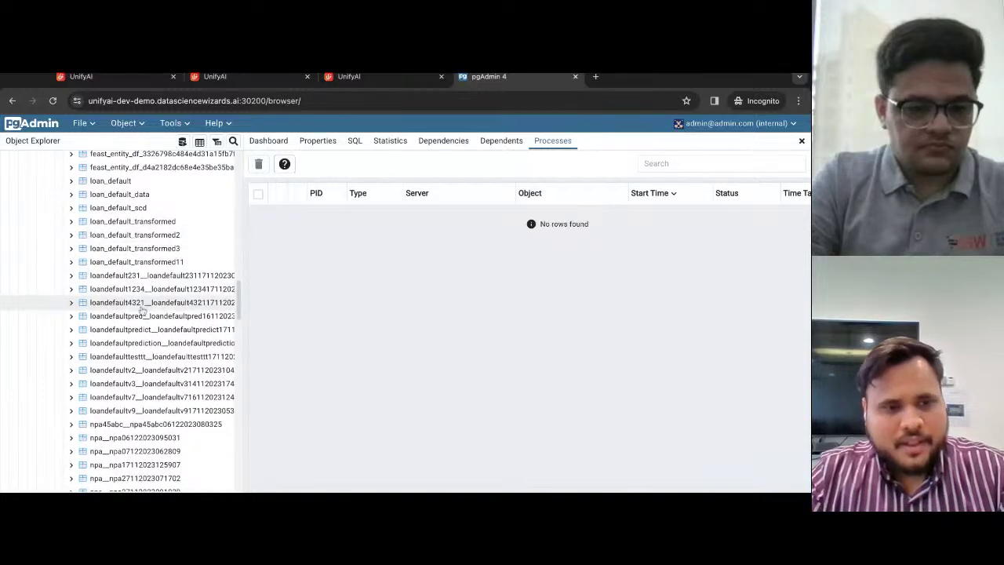
scroll(142, 311, "down", 2)
scroll(142, 310, "up", 5)
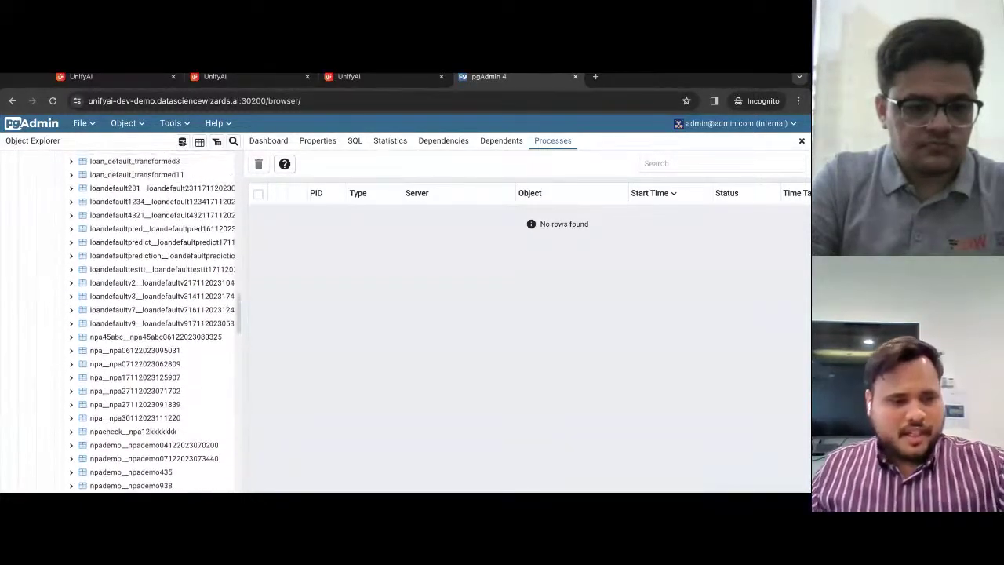
scroll(157, 322, "up", 3)
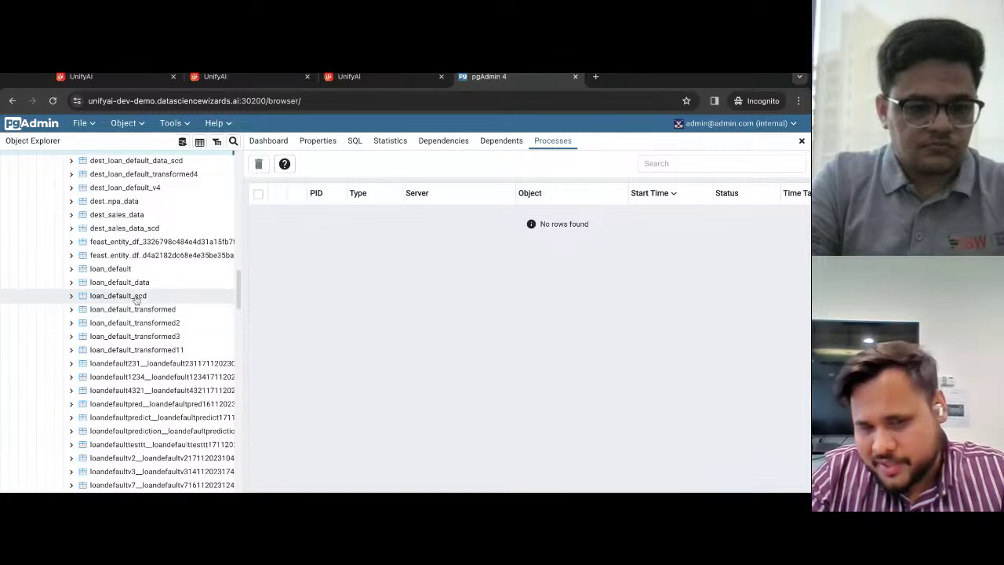
scroll(135, 300, "down", 5)
scroll(134, 298, "up", 7)
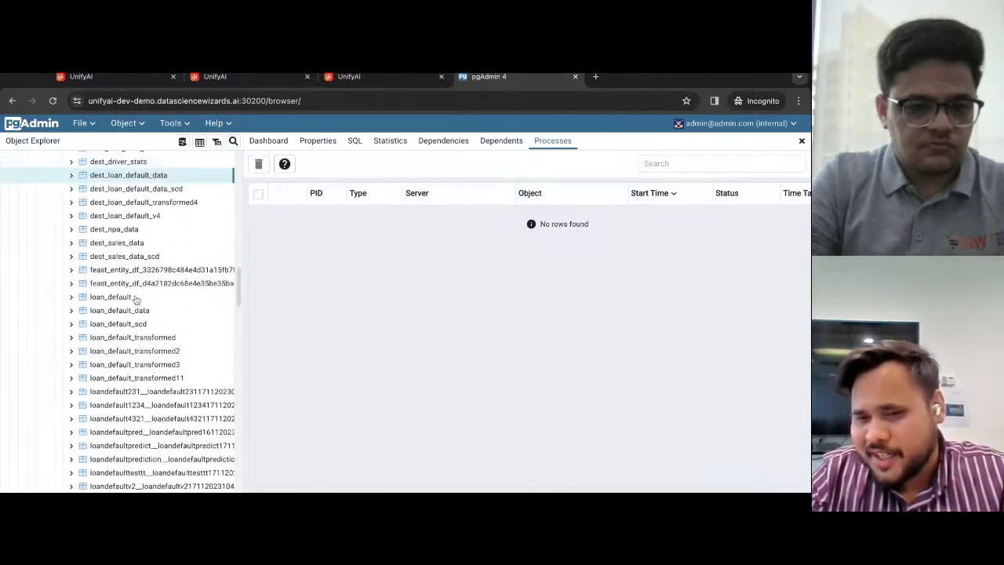
scroll(153, 258, "up", 1)
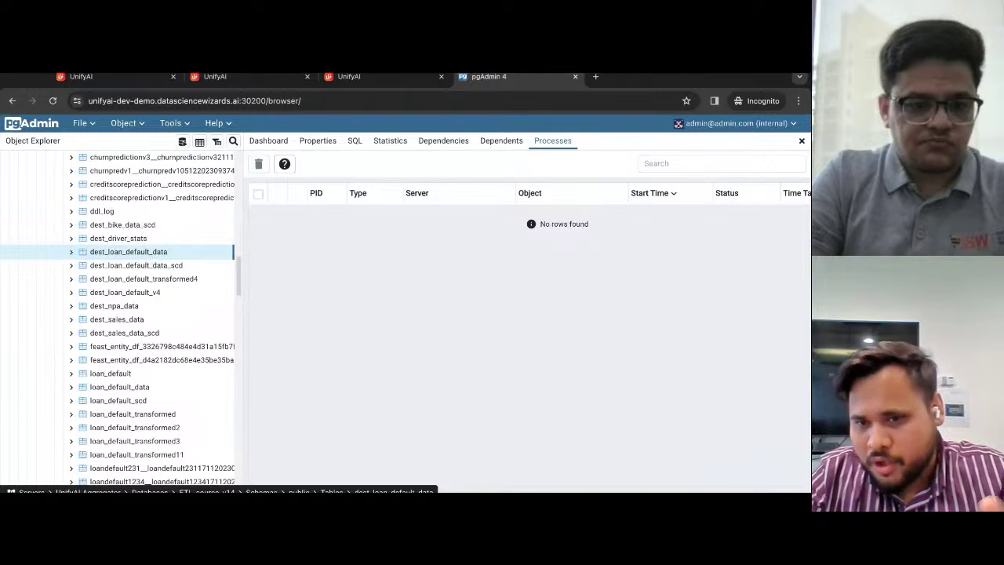
- Expand the dest_loan_default_data table to show its columns and constraints
left_click(72, 252)
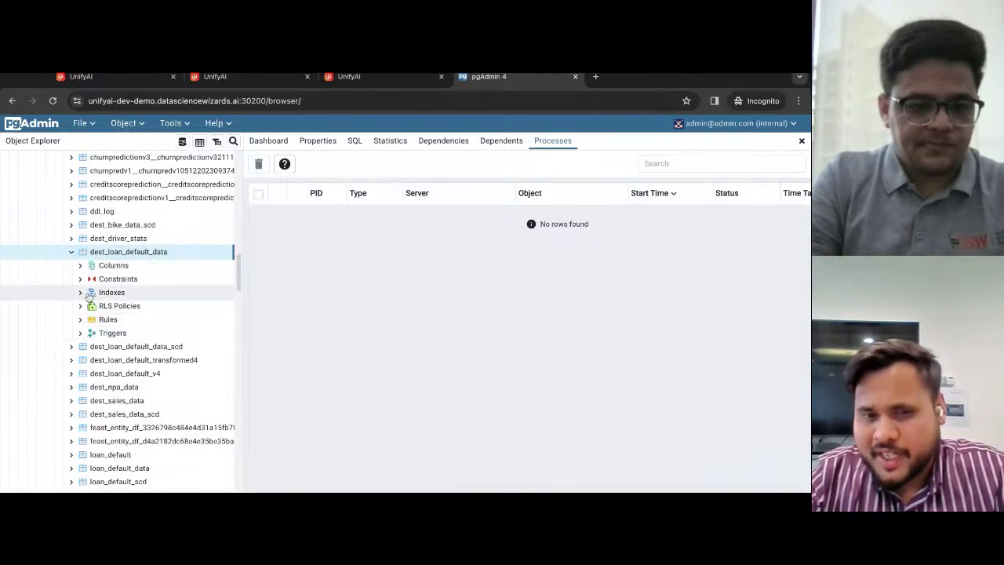
left_click(86, 268)
left_click(100, 254)
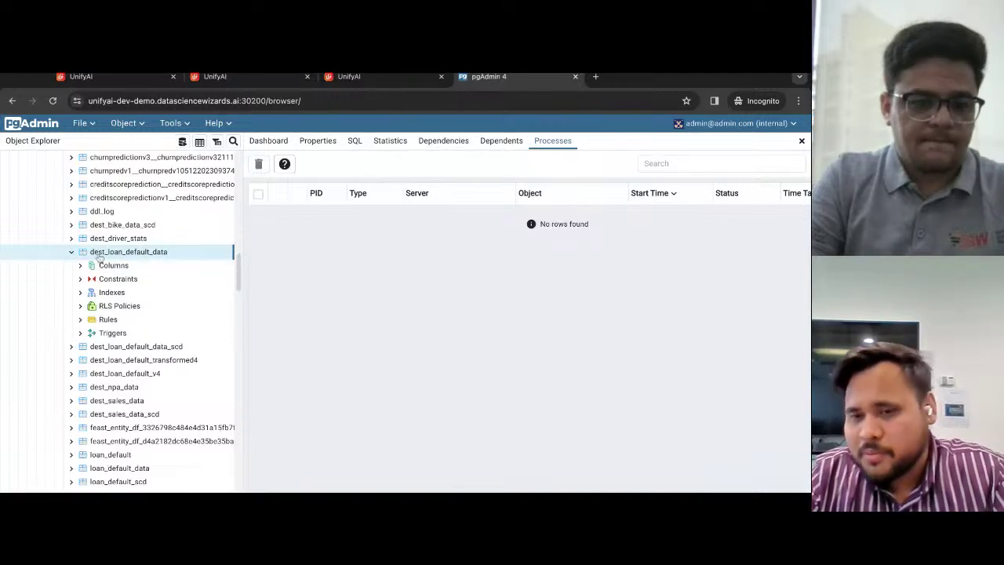
double_click(102, 256)
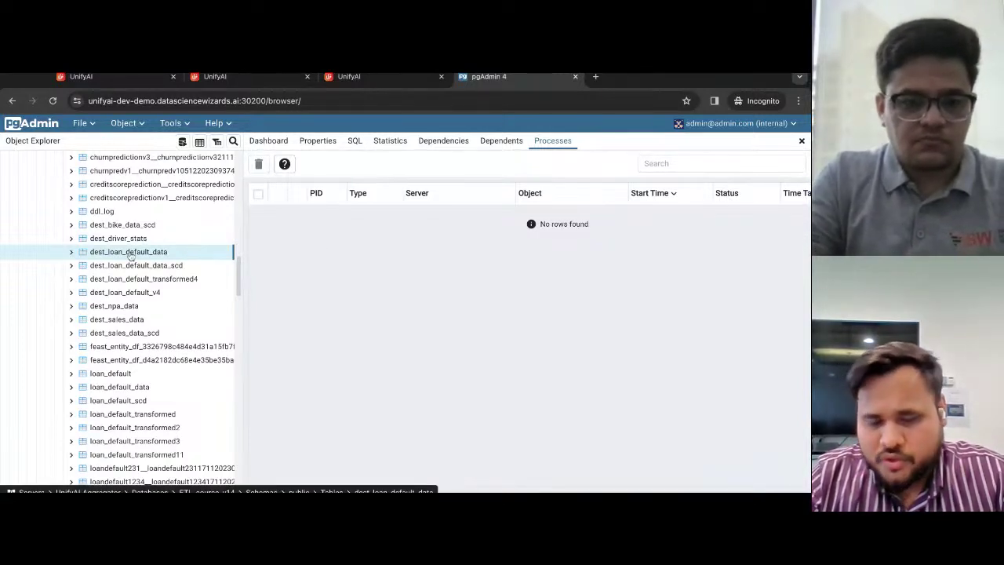
left_click(71, 252)
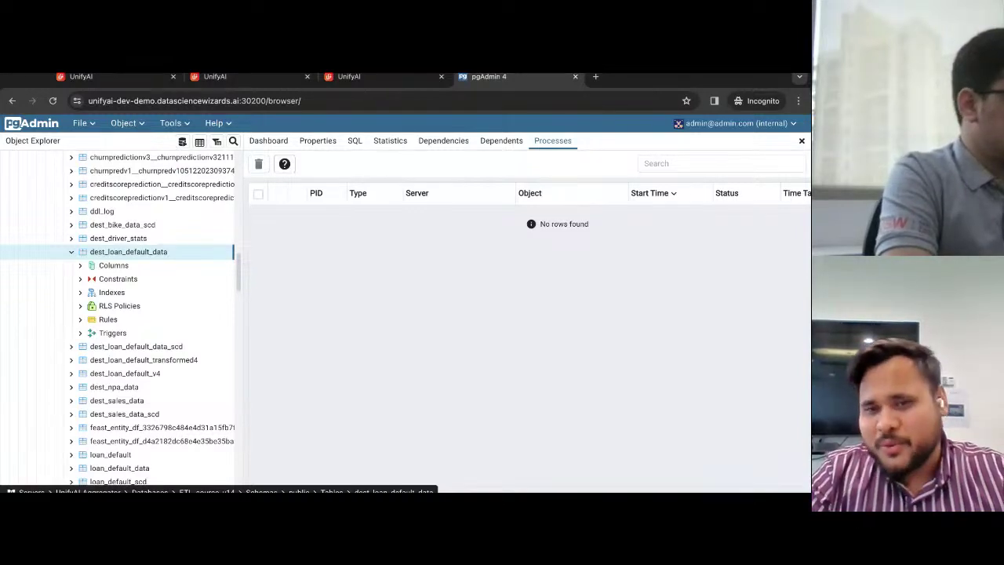
- Switch to the other browser window and log in to UnifyAI with the admin credentials
key("alt+Tab")
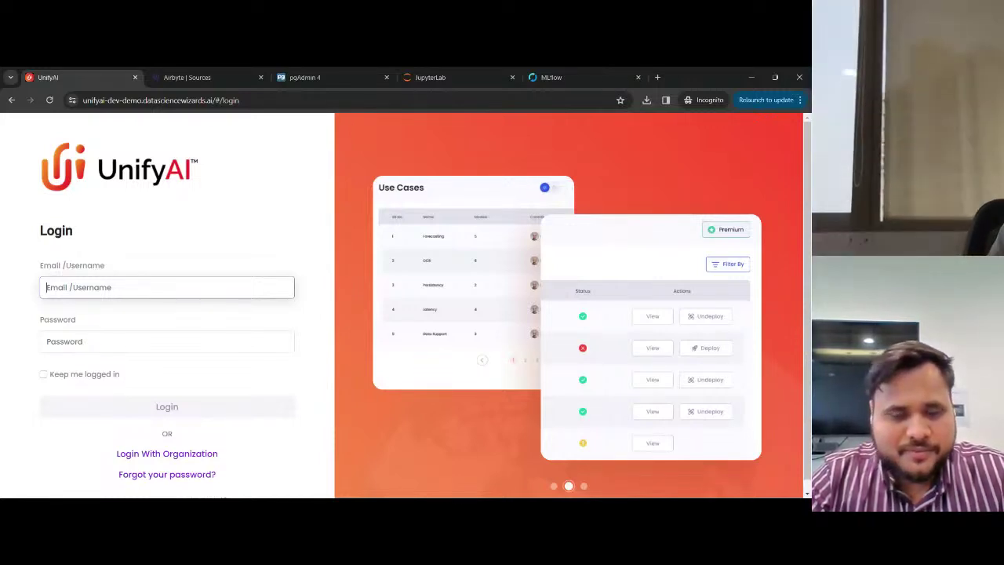
type("admin.u")
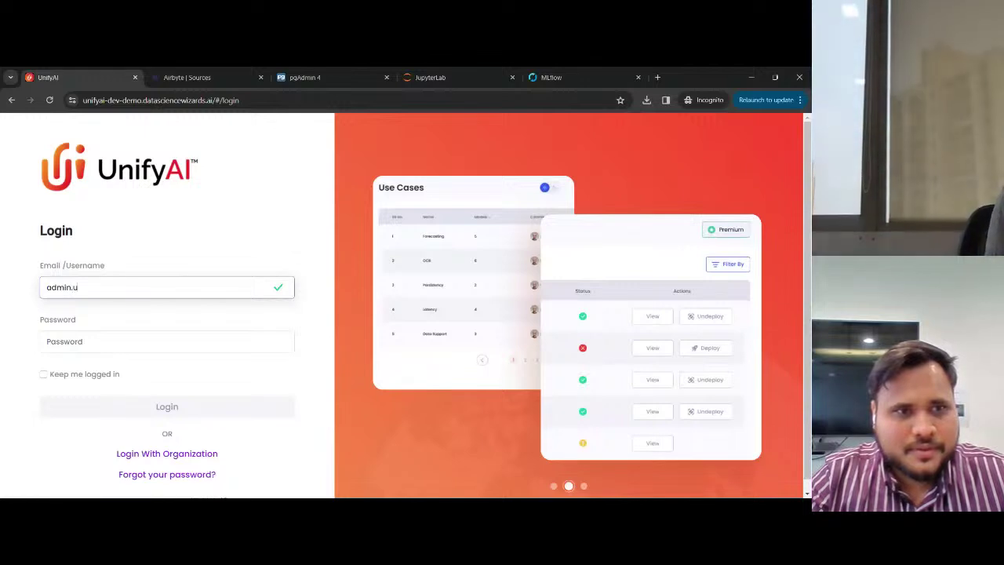
type("ser")
key("Tab")
type("•••••••••")
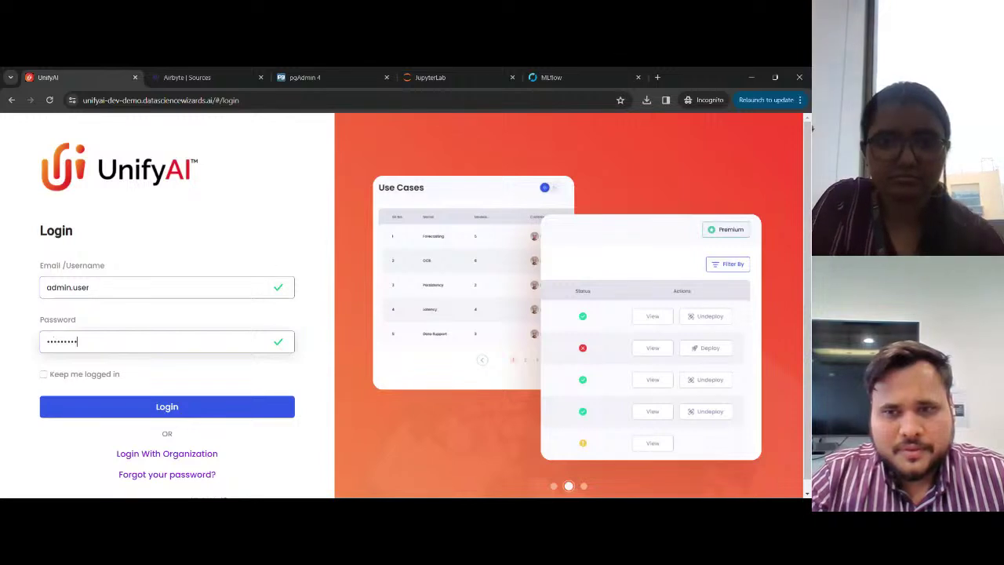
left_click(167, 406)
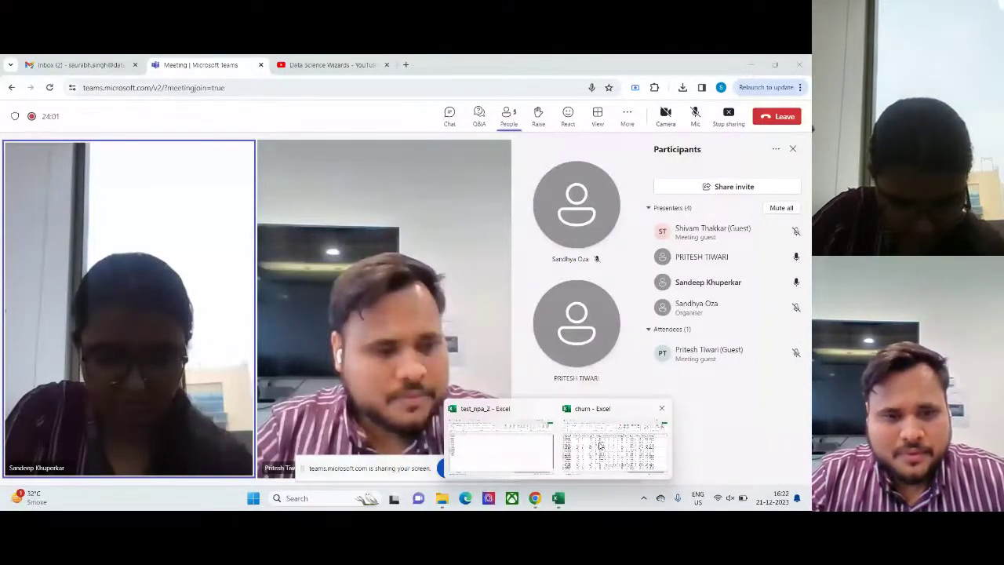
- Open the test_npa workbook, then minimize both the test_npa and churn workbooks
left_click(600, 445)
left_click(443, 498)
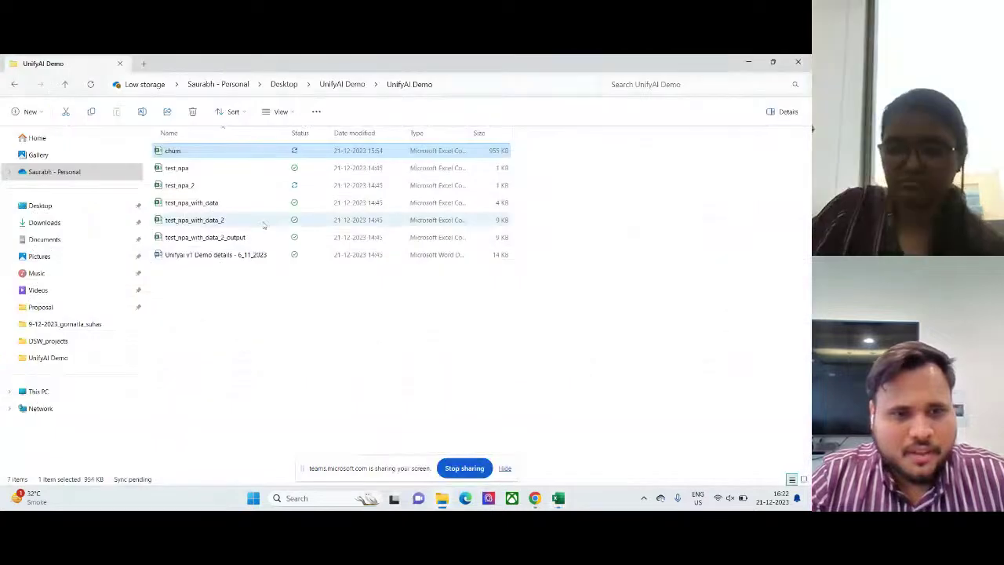
left_click(185, 171)
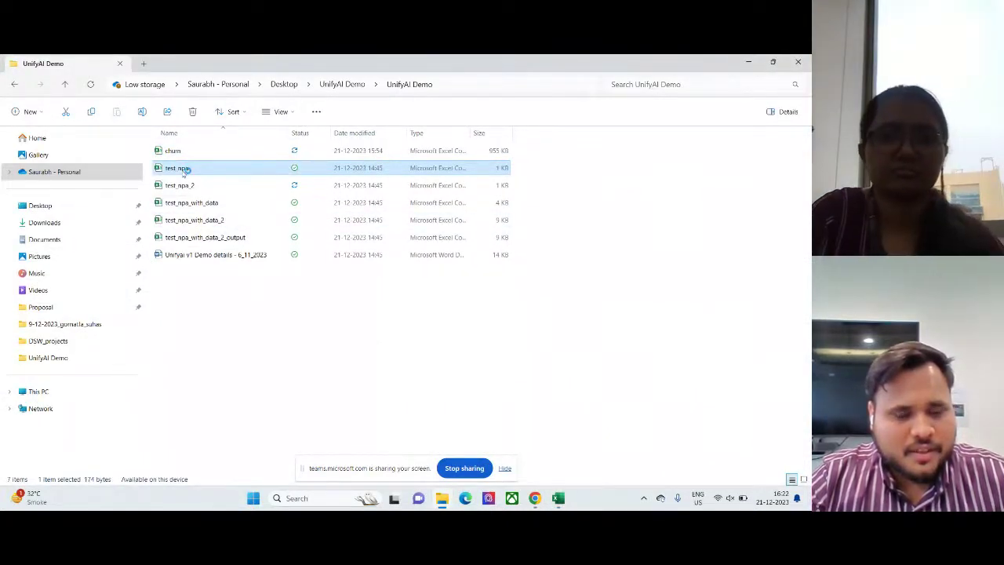
key("alt+Tab")
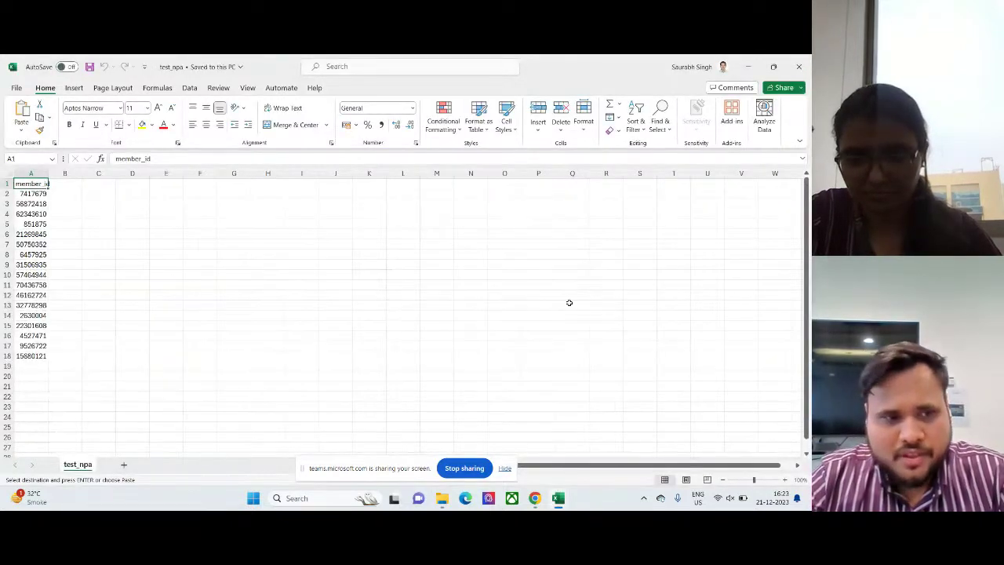
left_click(748, 66)
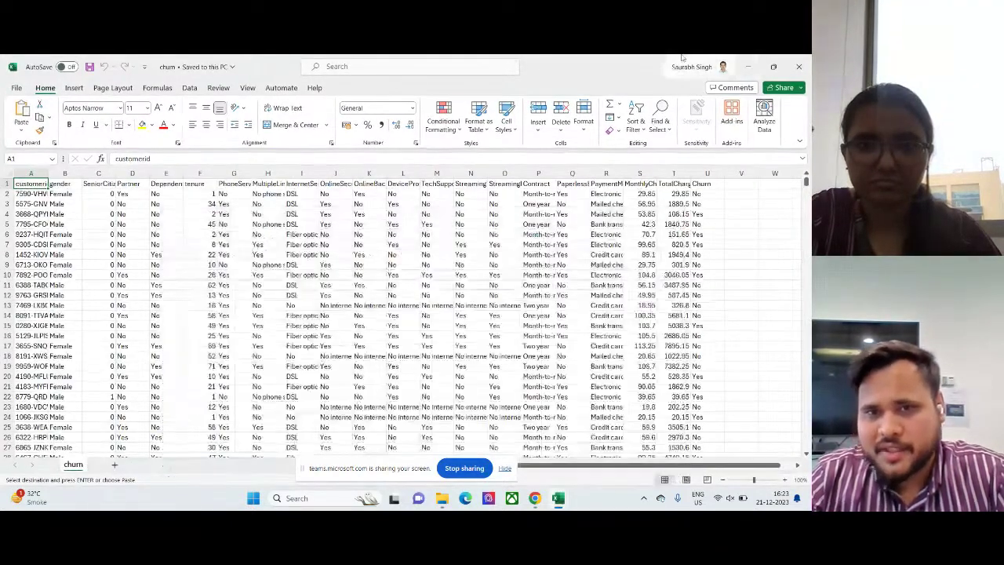
left_click(748, 67)
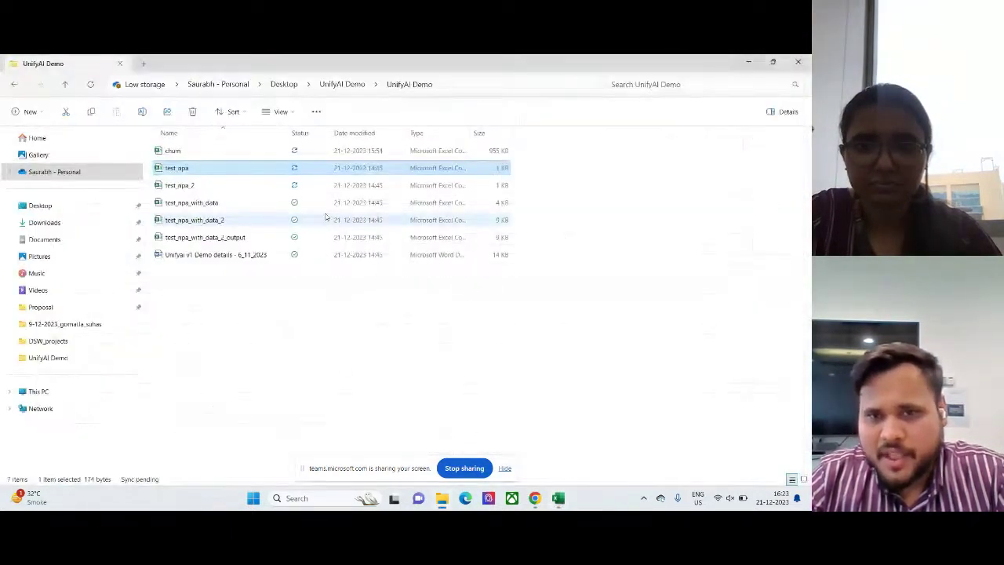
- Open test_npa_with_data from the UnifyAI Demo folder and step across row 3
left_click(210, 203)
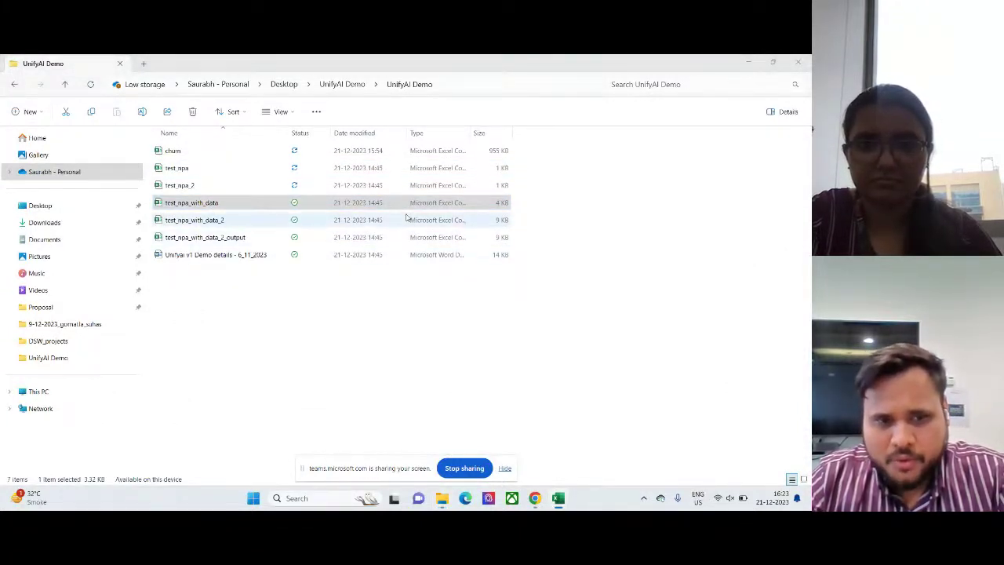
left_click(220, 202)
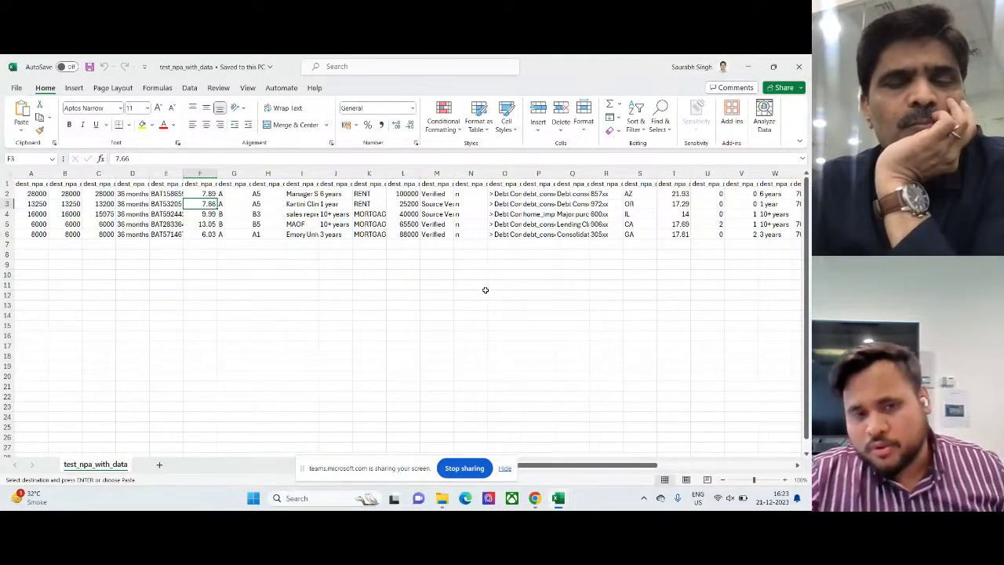
key("Right")
key("Right")
key("Right")
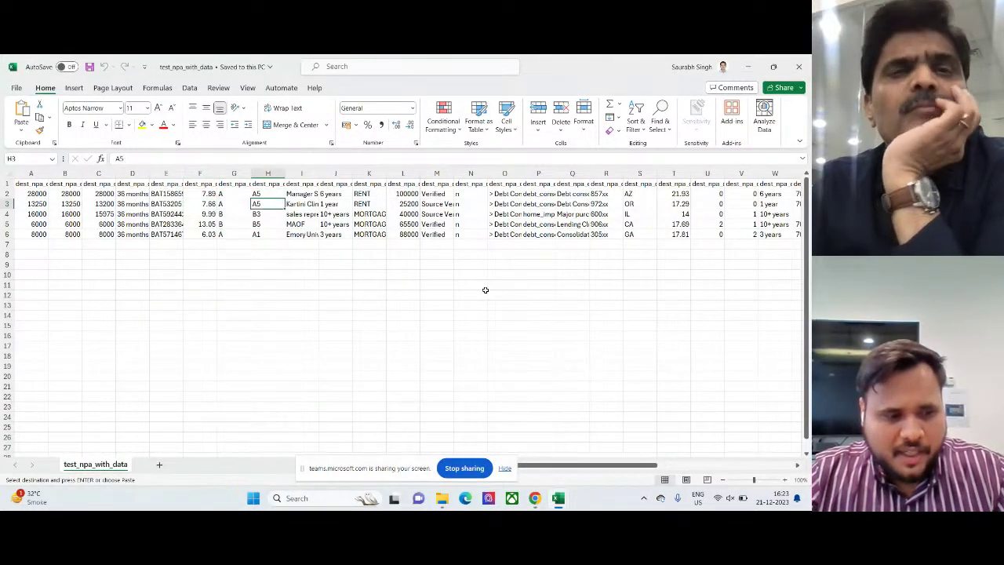
key("alt+Tab")
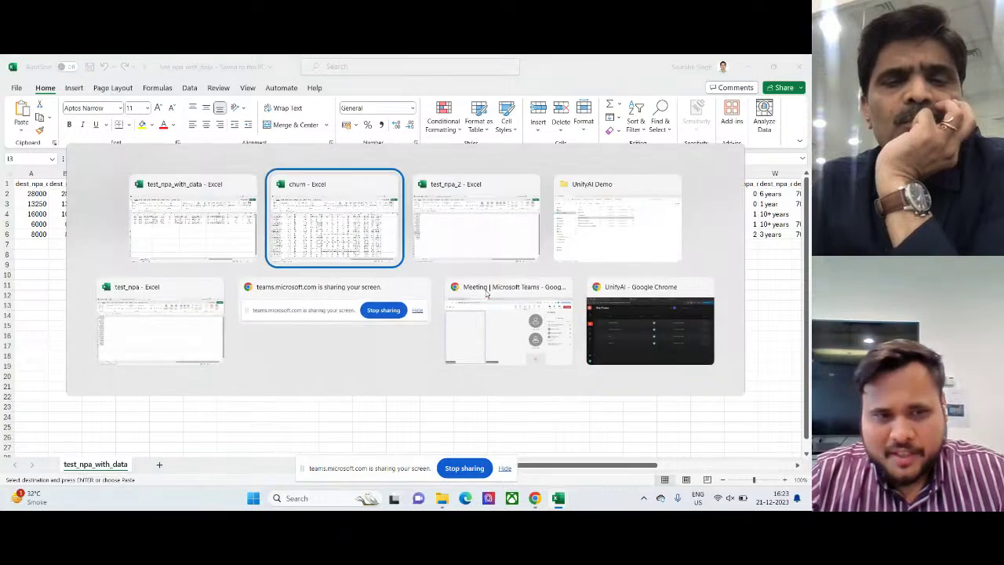
left_click(663, 335)
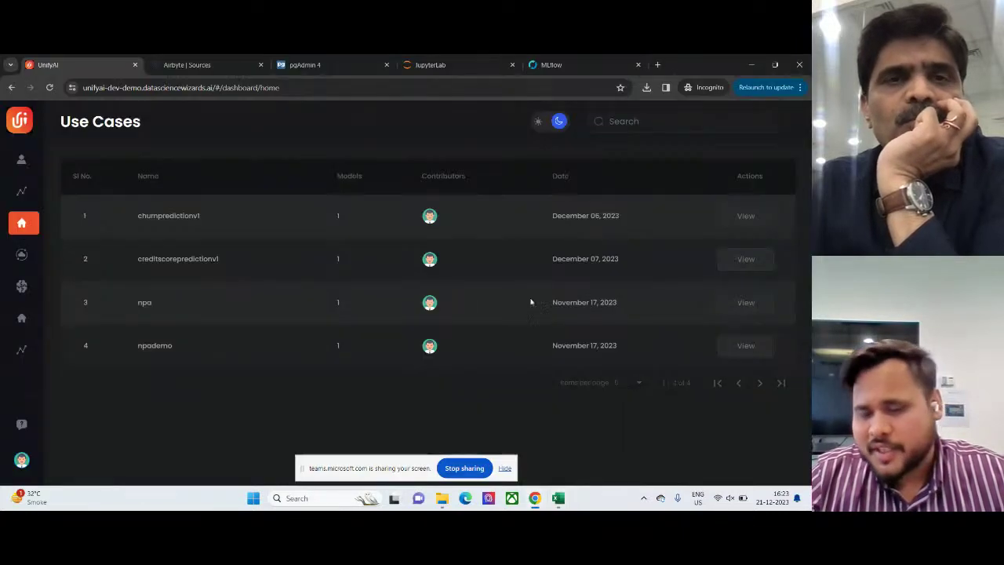
left_click(743, 304)
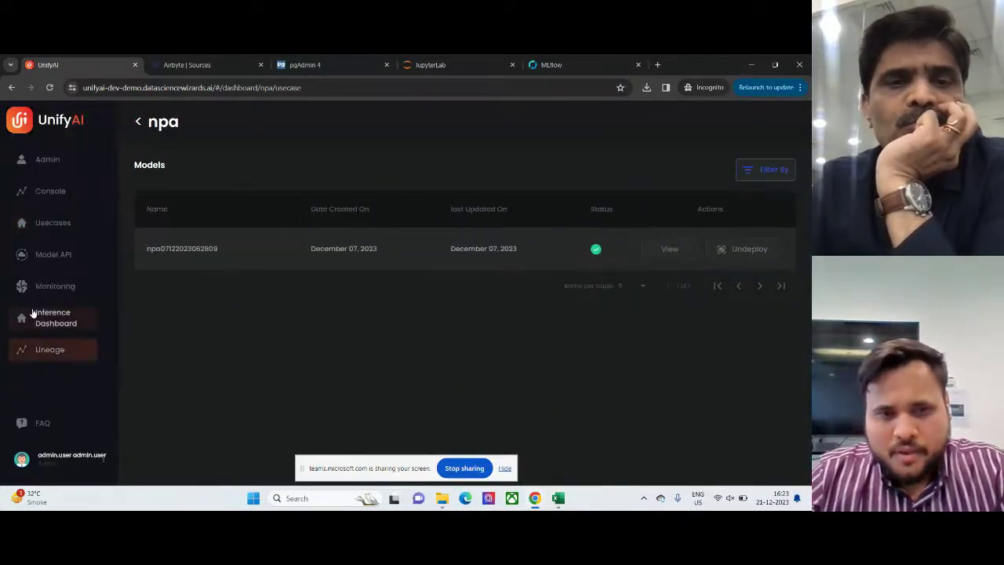
left_click(35, 315)
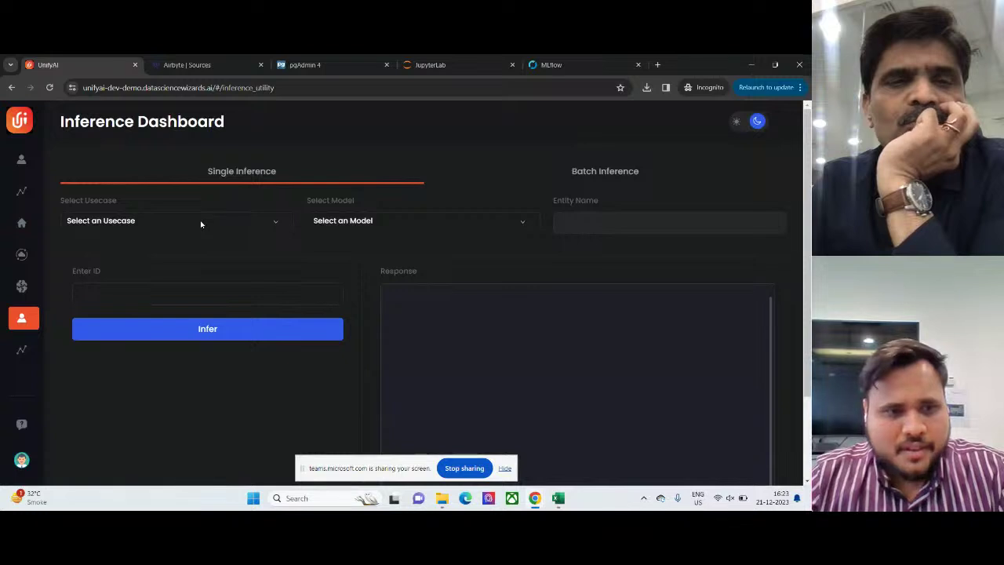
left_click(200, 224)
left_click(118, 271)
left_click(377, 220)
left_click(352, 249)
- Paste a member ID from test_npa_2 into Enter ID and run the inference
left_click(196, 297)
key("alt+Tab")
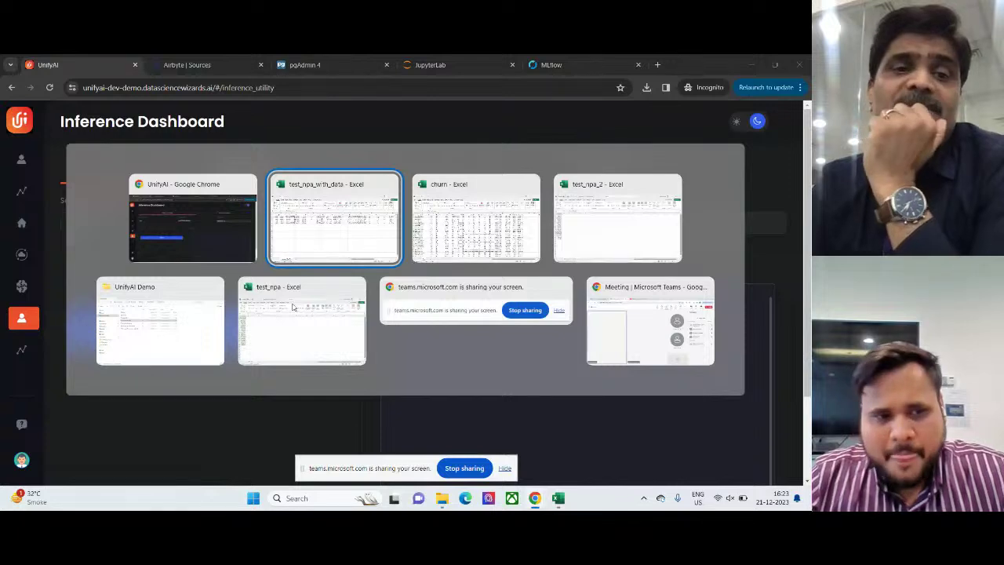
key("alt+Tab")
key("alt+Tab")
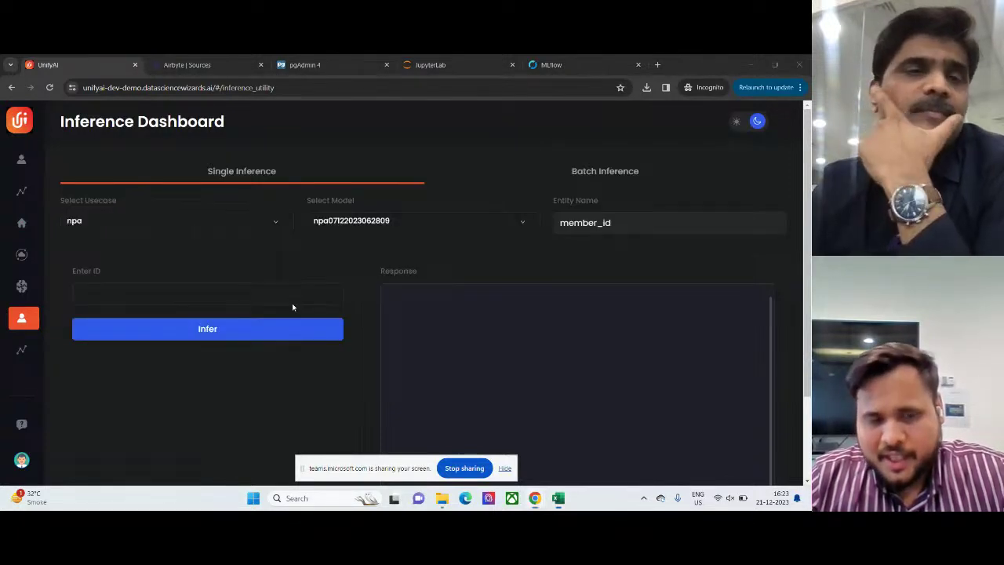
key("alt+Tab")
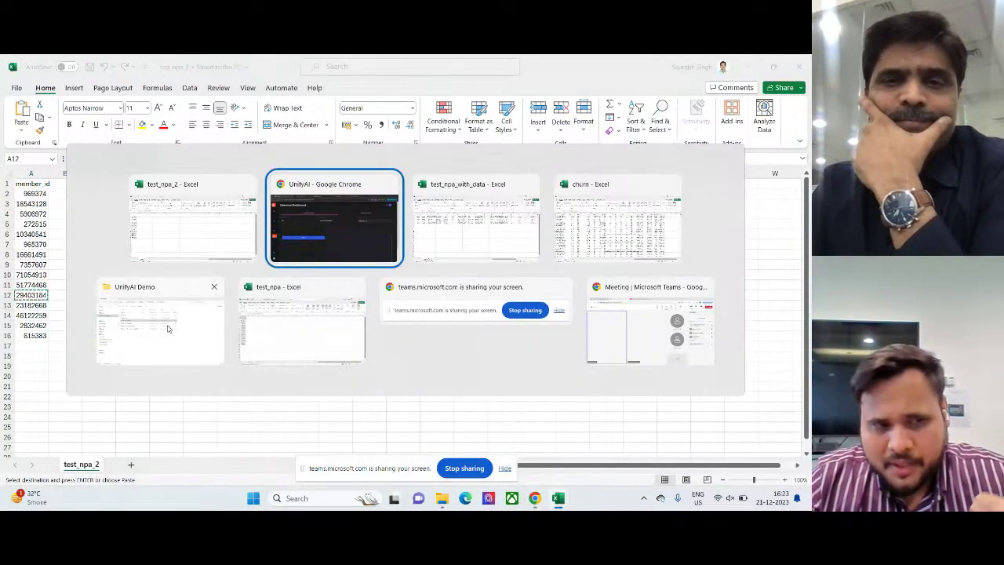
type("29403184")
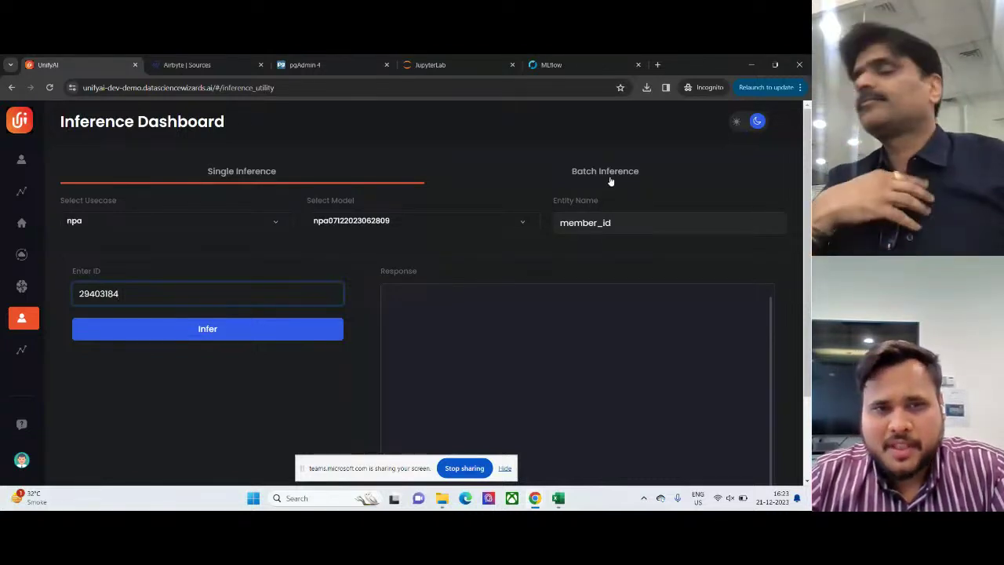
left_click(233, 338)
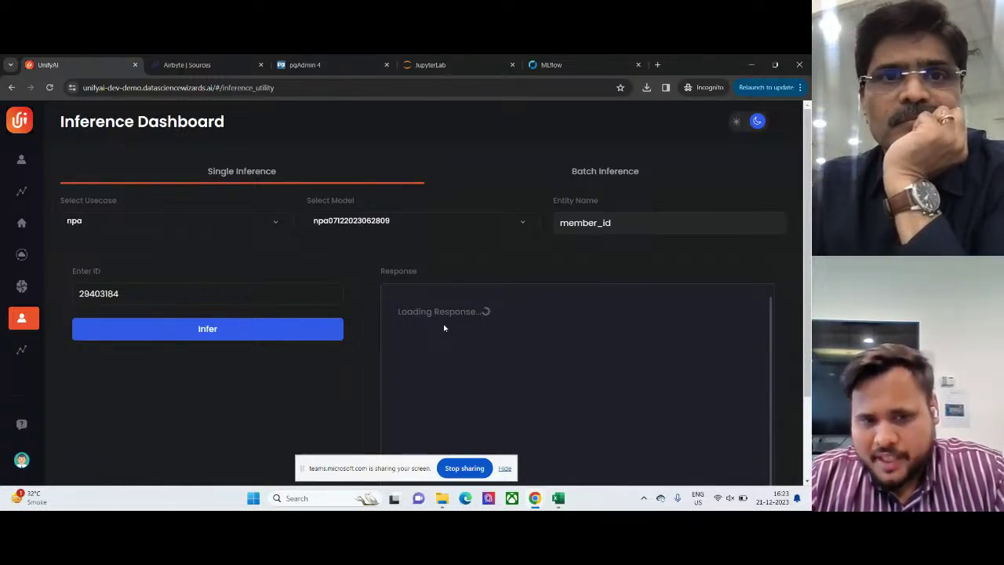
- Review the Response table showing Default 0.173 and Non-Default 0.827
left_click(504, 468)
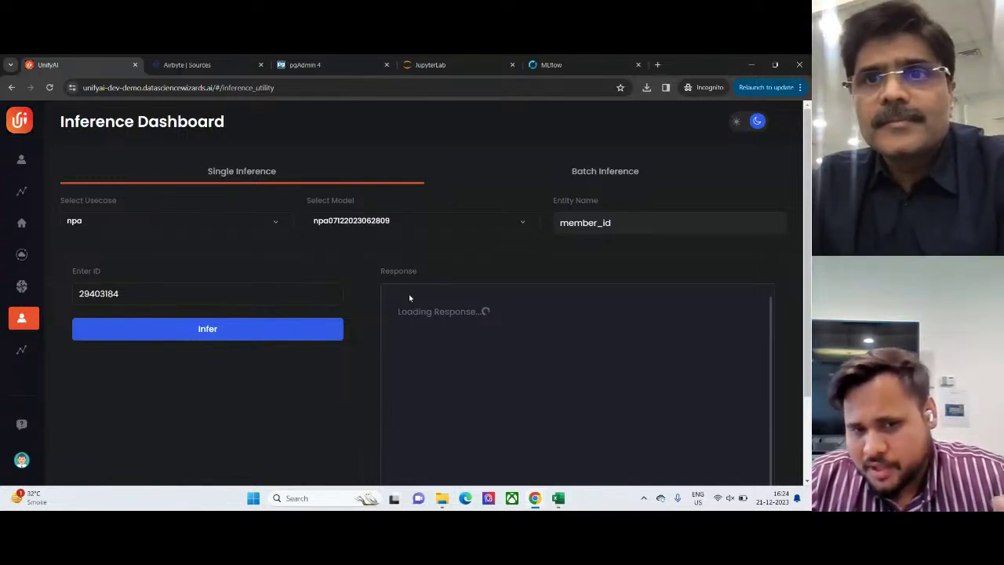
scroll(409, 293, "down", 1)
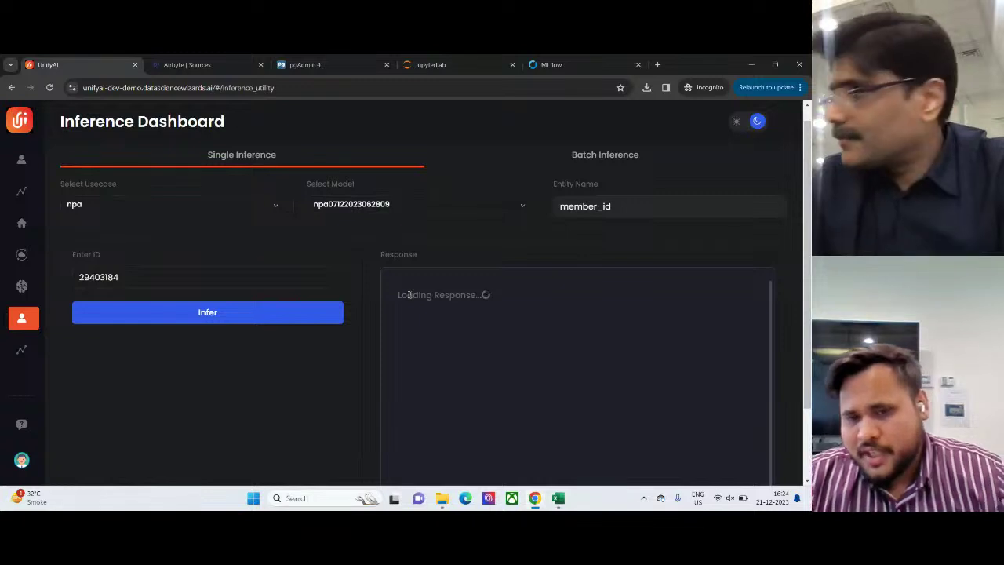
scroll(409, 294, "up", 1)
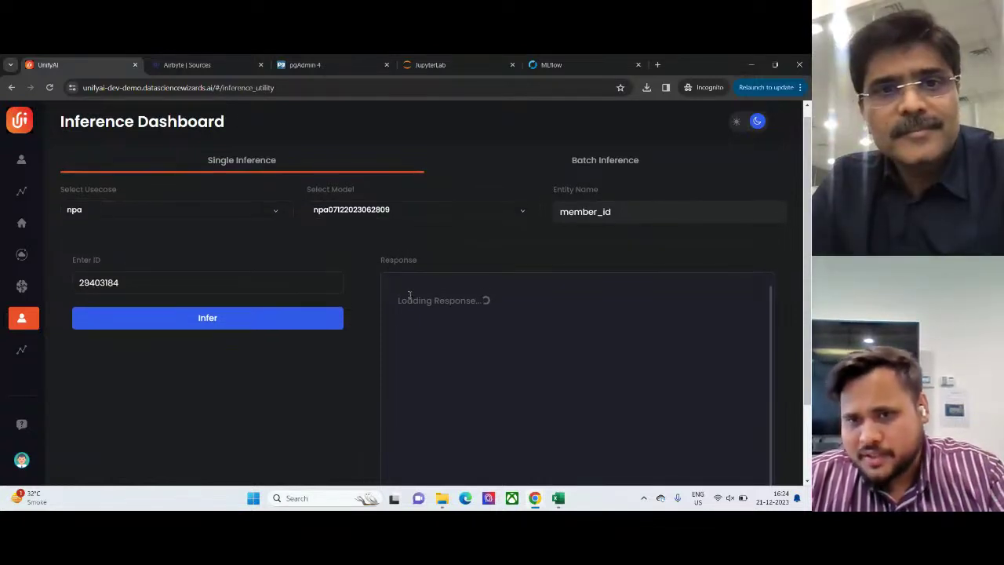
scroll(408, 296, "up", 1)
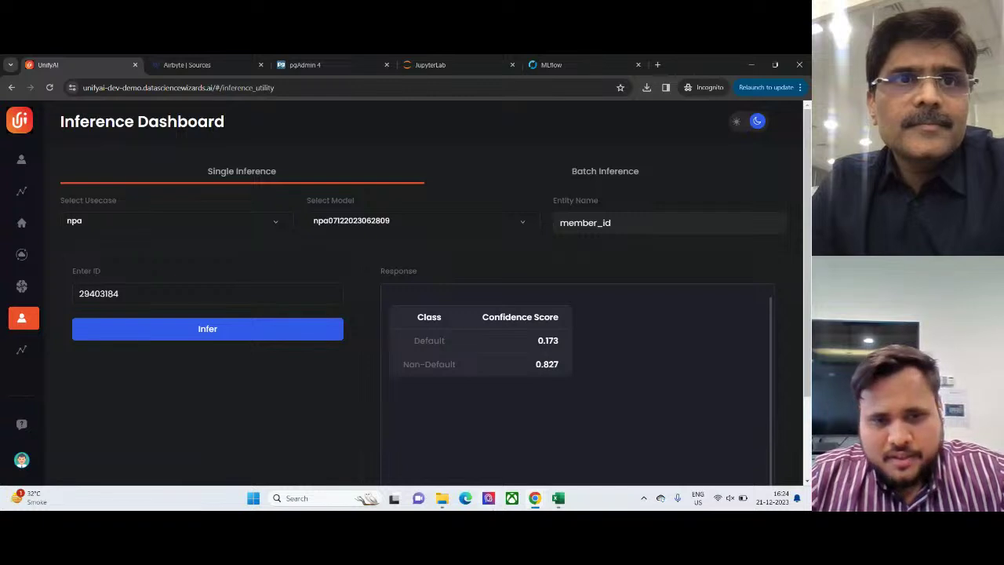
- Open test_npa_with_data_2_output from the UnifyAI Demo folder
left_click(441, 498)
left_click(224, 240)
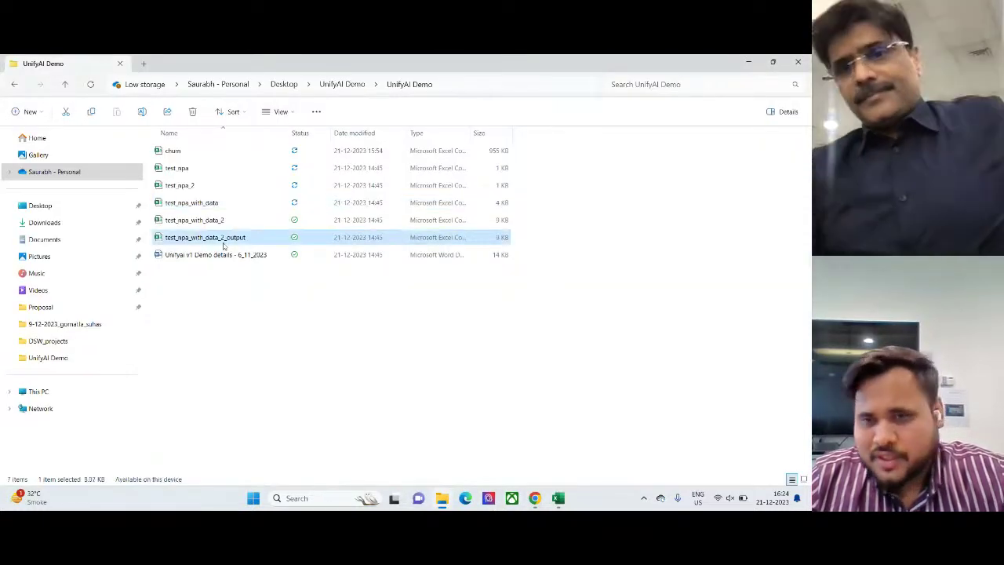
double_click(225, 242)
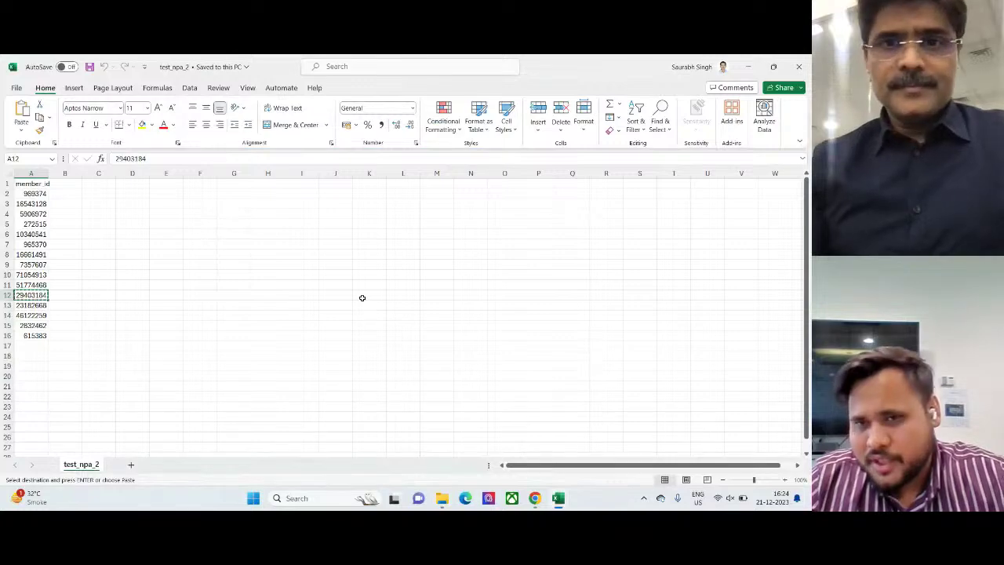
- Look along a scored row of the output sheet, then minimize Excel and the folder window
left_click(304, 235)
key("Right")
key("Right")
key("Right")
key("Right")
key("Right")
key("Right")
key("Right")
key("Right")
key("Right")
key("Right")
key("Right")
key("Right")
key("Right")
key("Right")
key("Right")
key("Right")
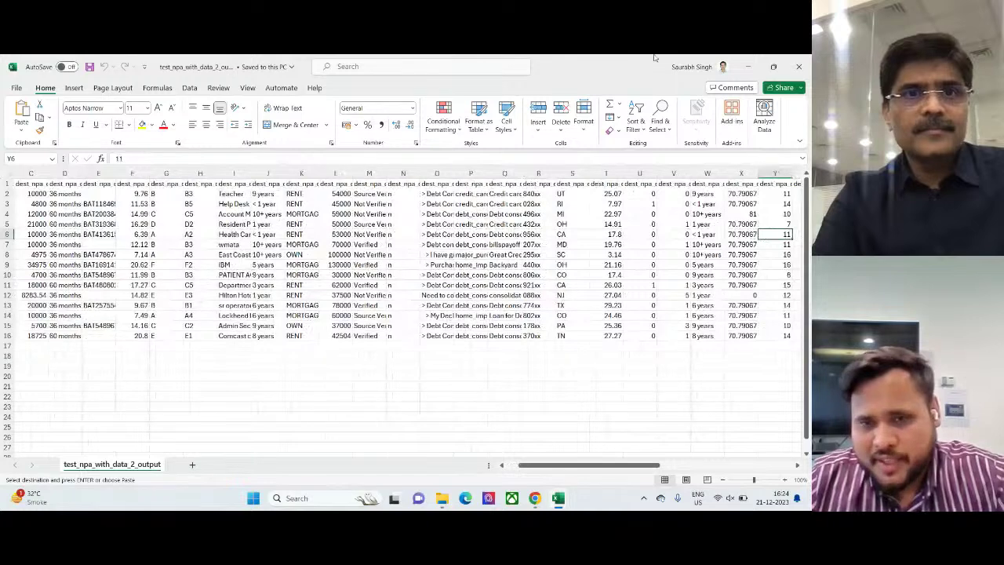
left_click(749, 65)
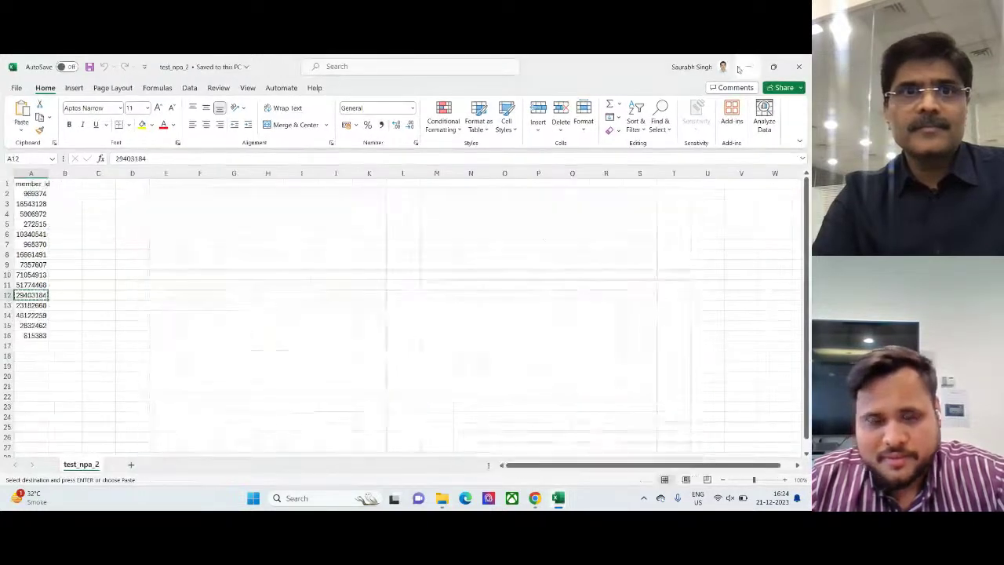
left_click(752, 66)
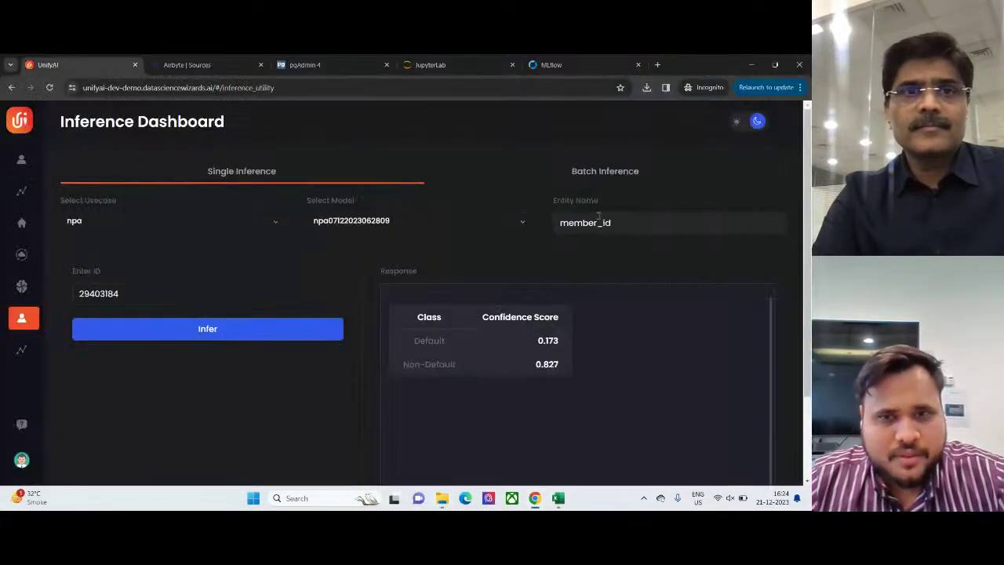
left_click(554, 170)
left_click(200, 223)
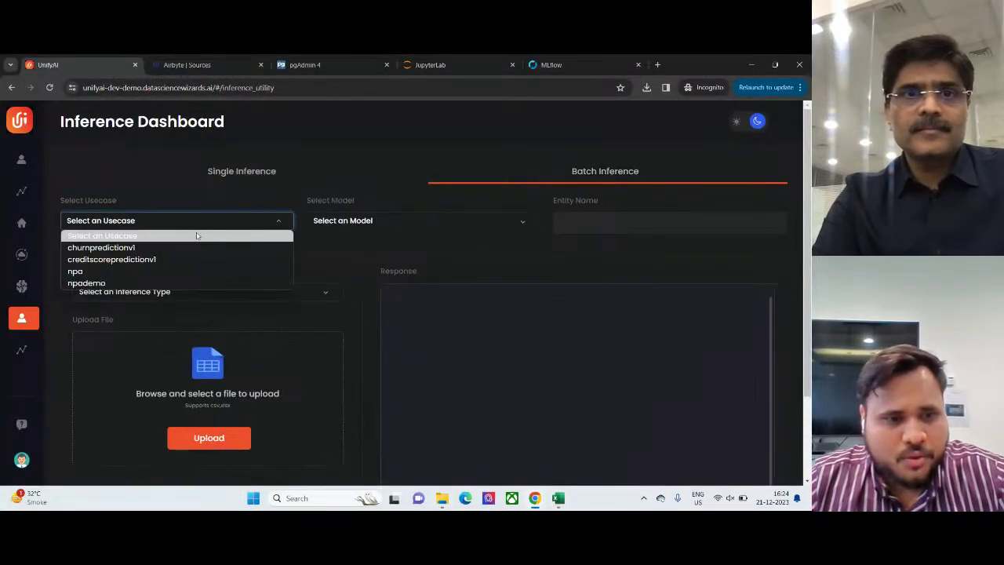
left_click(122, 272)
left_click(367, 227)
left_click(355, 248)
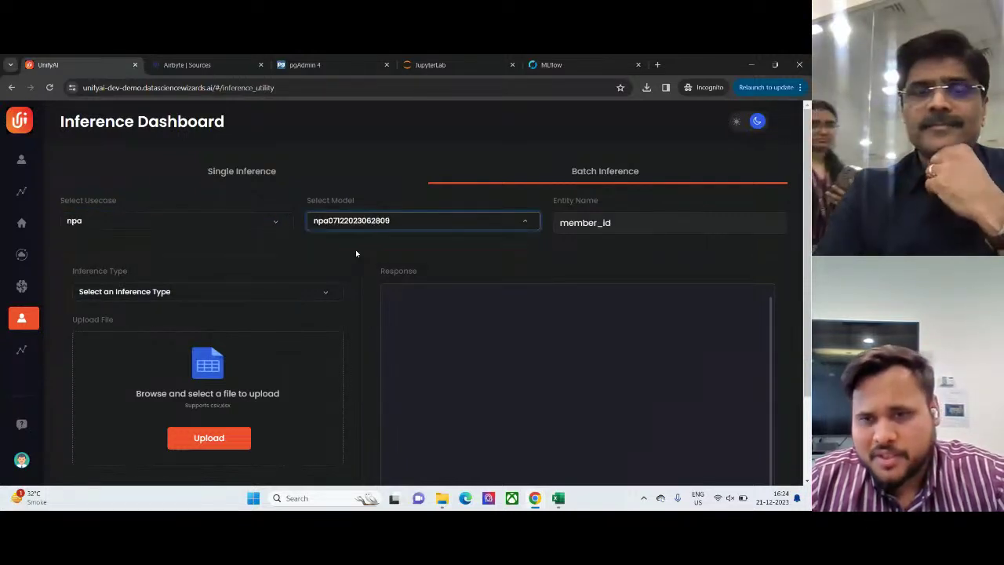
left_click(192, 292)
left_click(130, 319)
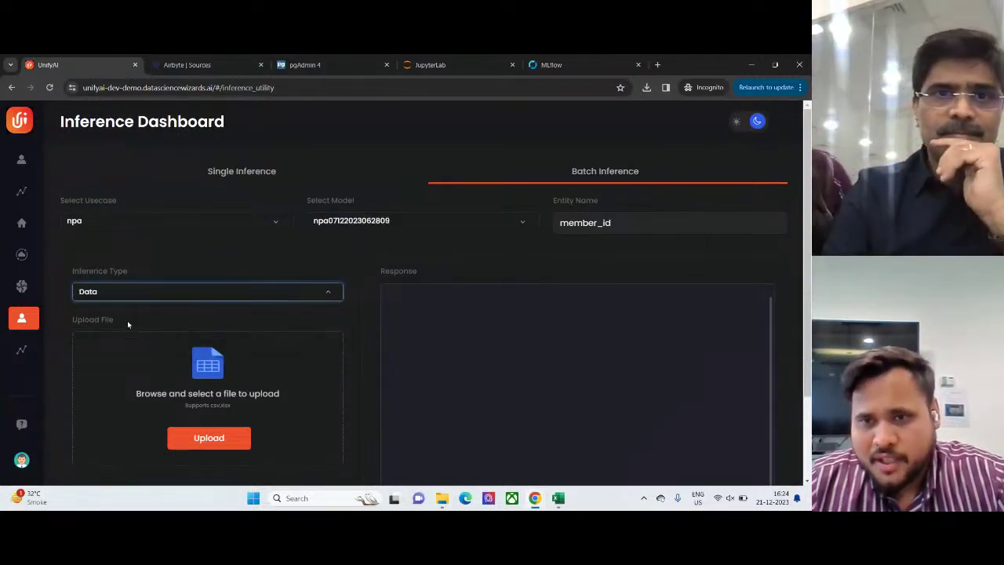
left_click(209, 440)
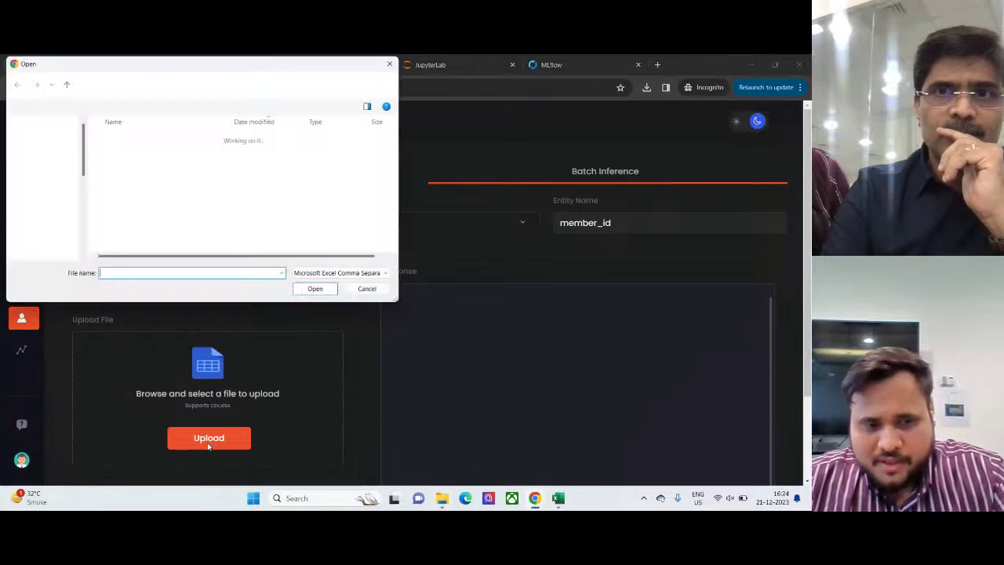
- Attach test_npa_with_data_2 from Desktop > UnifyAI Demo > UnifyAI Demo for upload
left_click(44, 194)
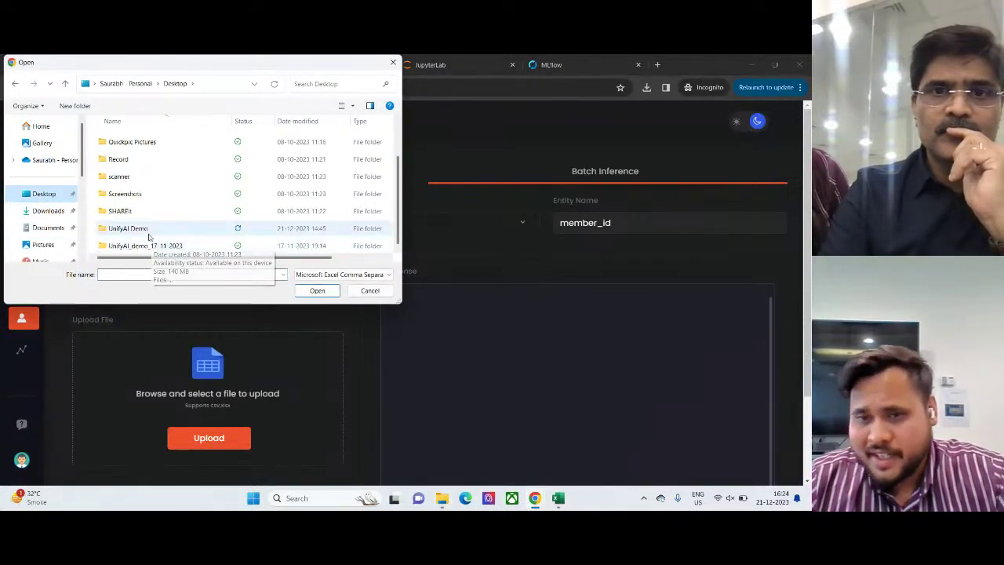
double_click(149, 235)
double_click(143, 146)
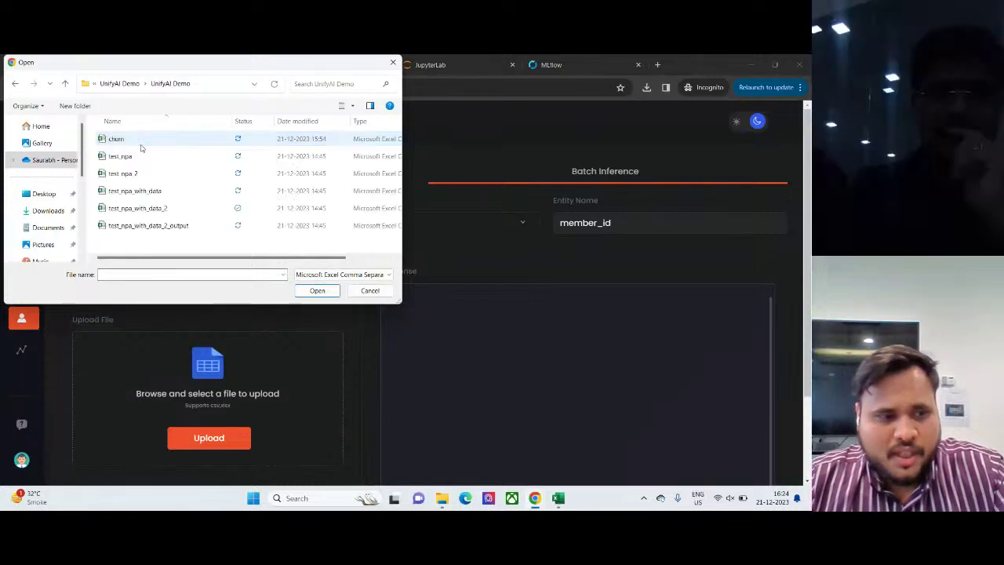
left_click(146, 208)
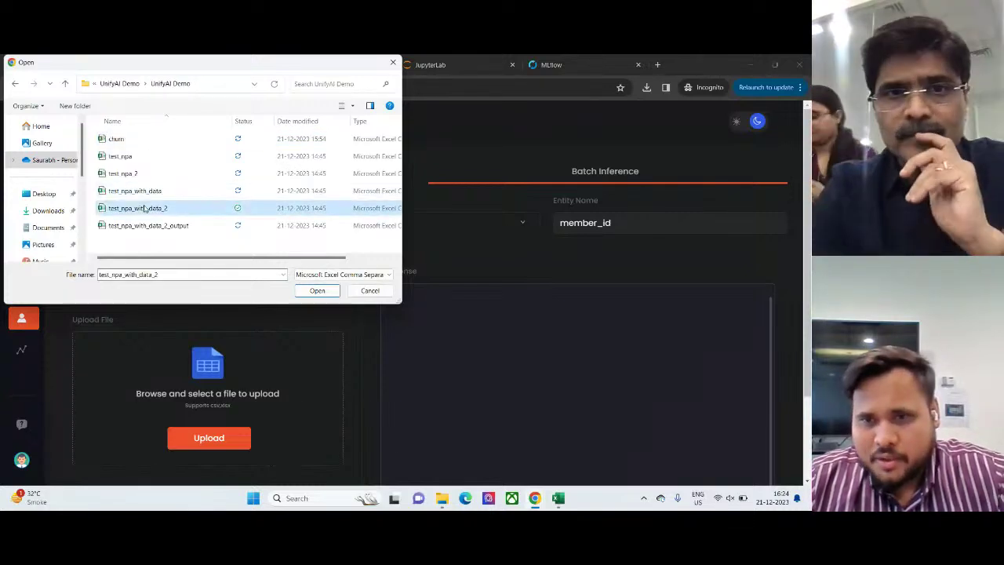
left_click(317, 291)
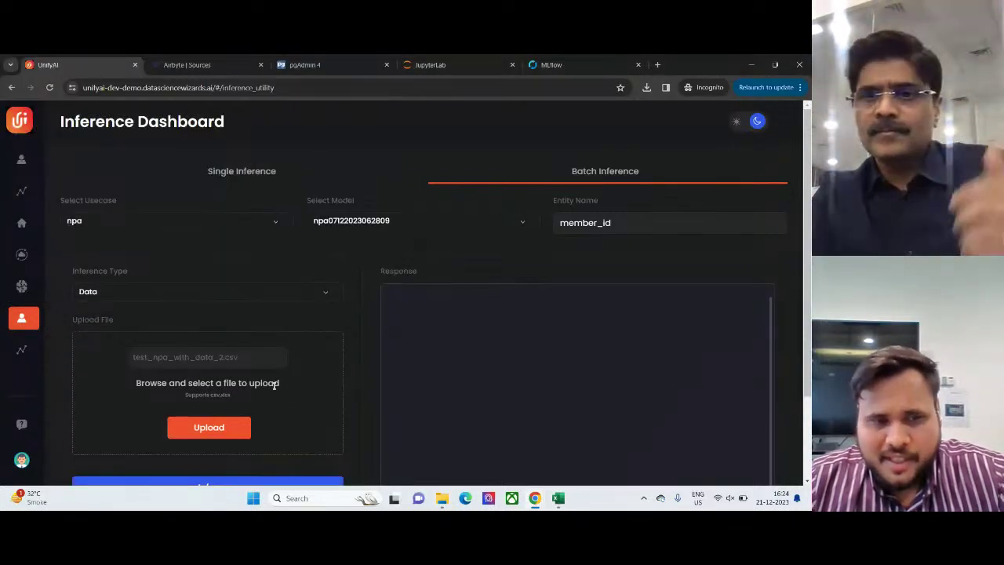
scroll(212, 408, "down", 1)
- Run Infer on the uploaded file and download the returned results (12000, 21000, 10000, 10000, 5000)
left_click(226, 384)
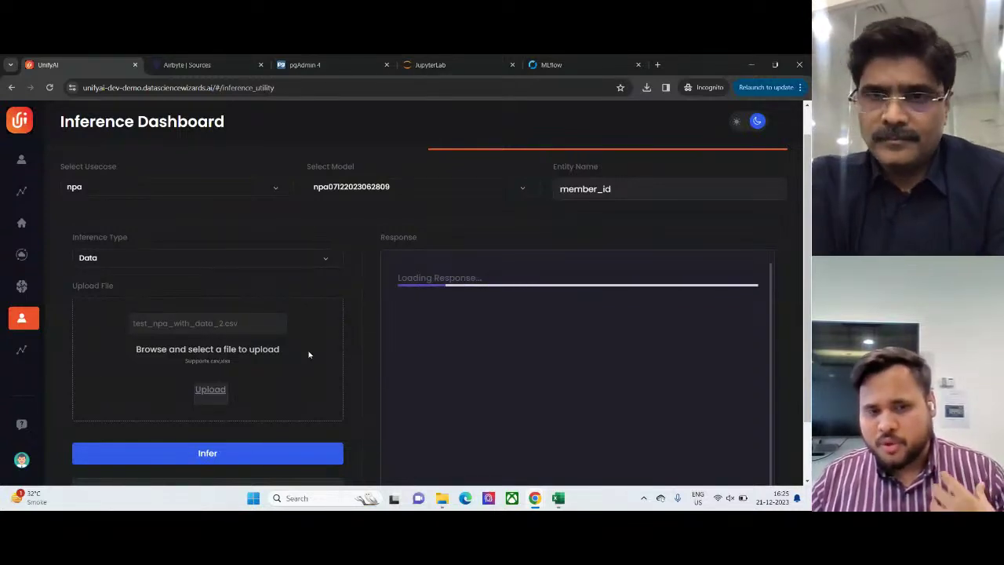
scroll(399, 417, "down", 2)
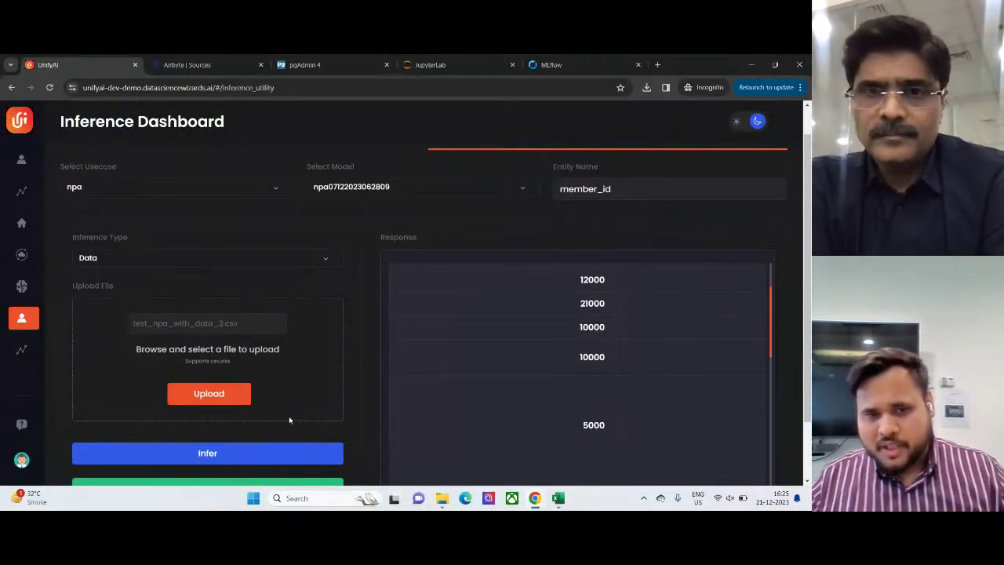
scroll(288, 417, "down", 1)
left_click(262, 416)
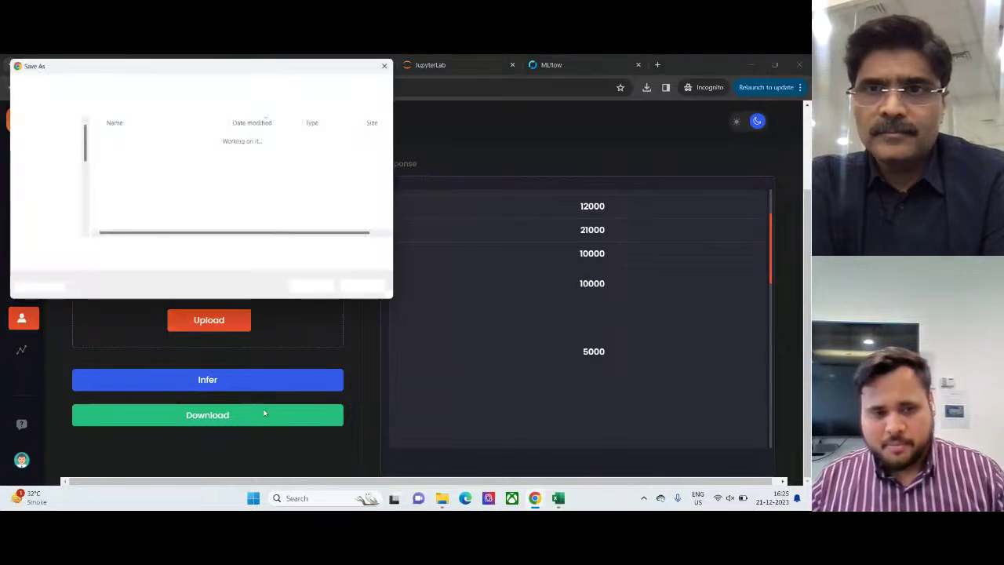
- Save the results as Batch_inference.csv in Downloads and open it from the downloads panel
left_click(44, 211)
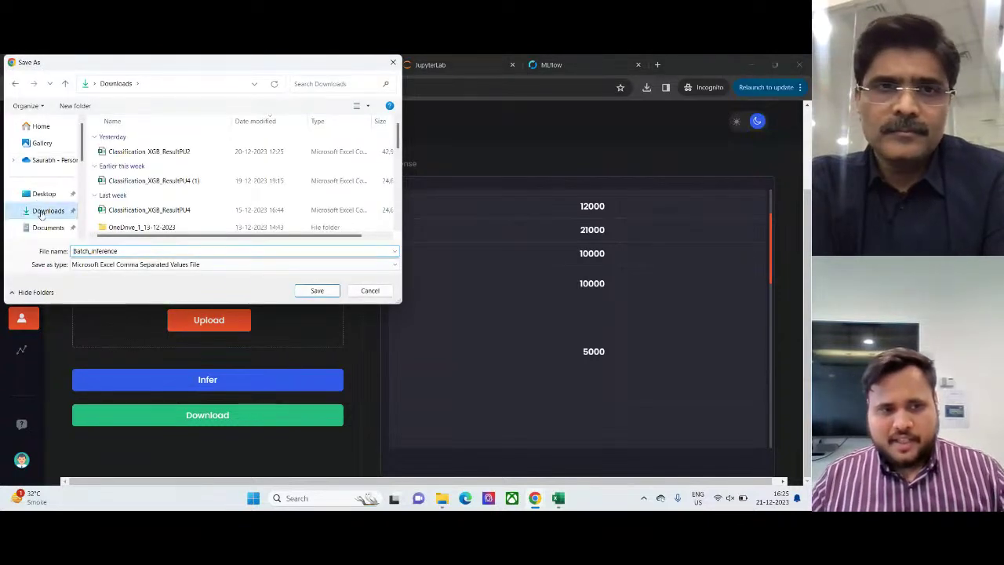
left_click(317, 291)
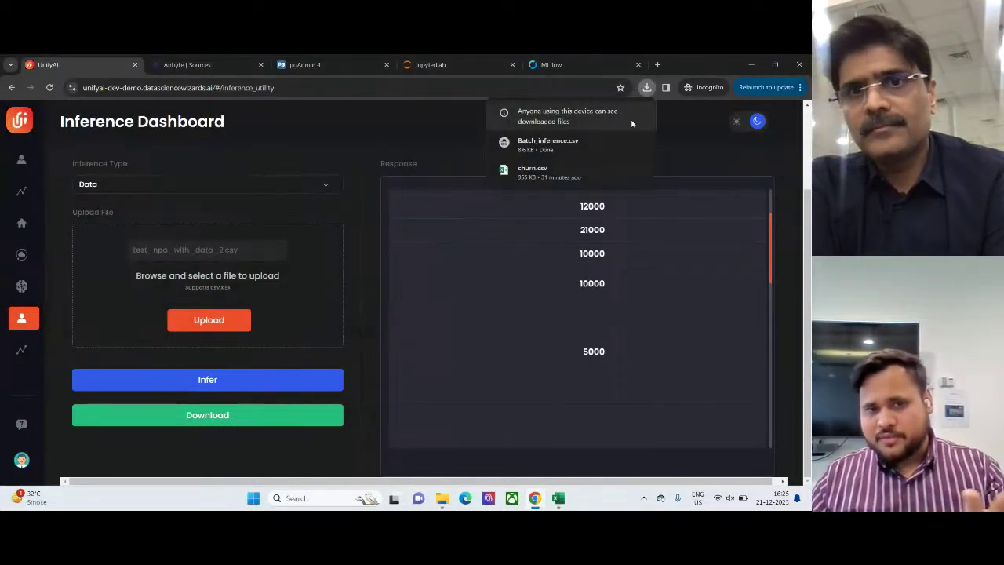
mouse_move(568, 149)
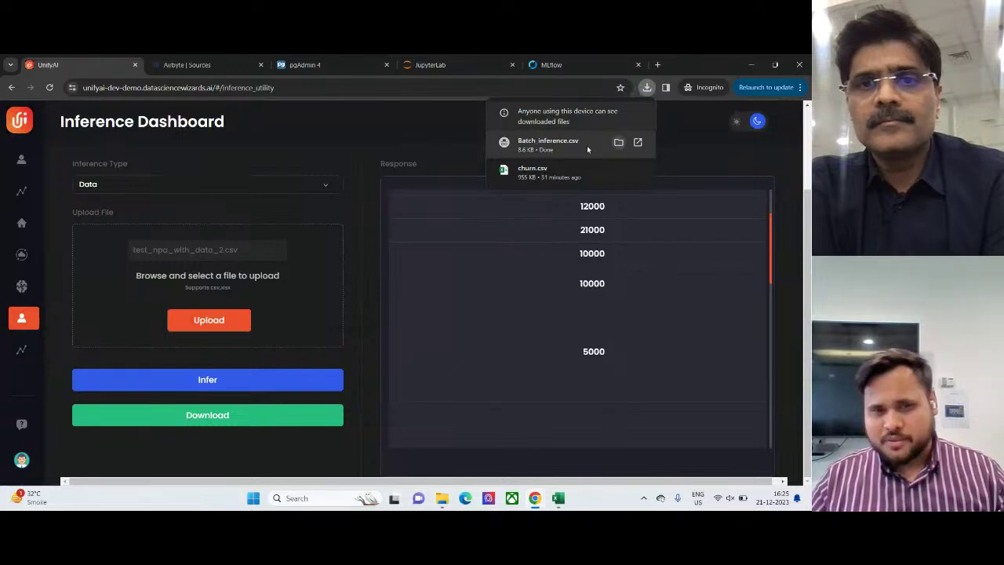
left_click(588, 149)
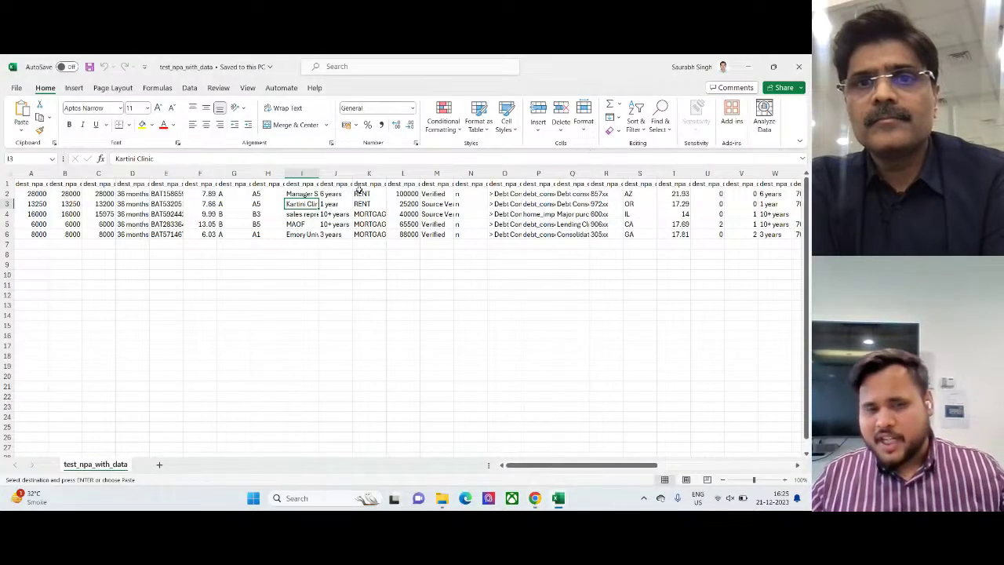
- Select the Default and Non-Default score columns across all 15 rows of Batch_inference
left_click(167, 235)
key("Right")
key("Right")
key("Right")
key("Right")
key("Right")
key("Right")
key("Right")
key("Right")
key("Right")
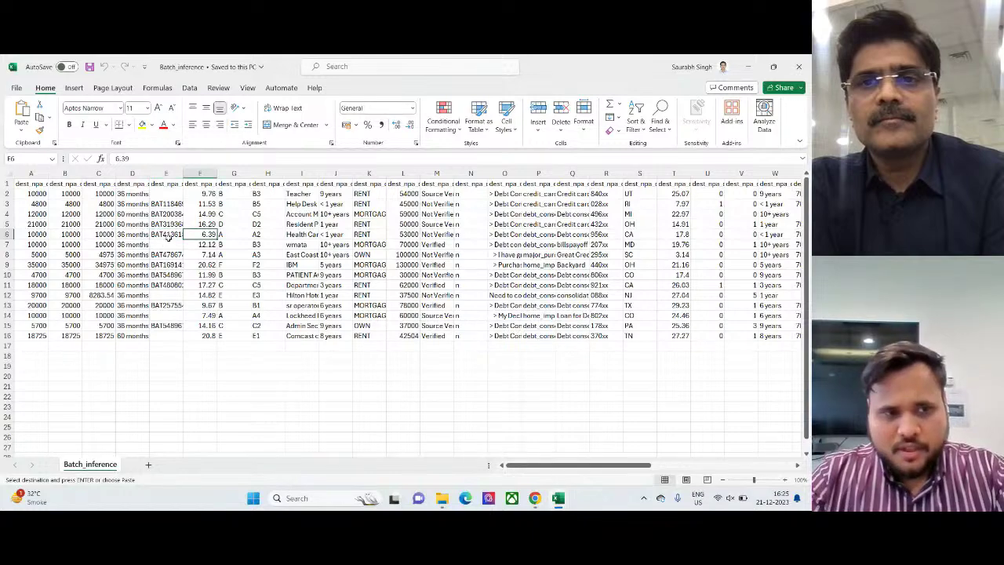
key("Right")
key("Right")
key("Right")
key("Right")
key("Right")
key("Right")
key("Right")
key("Right")
key("Right")
key("Right")
key("Right")
key("Right")
key("Right")
key("Right")
key("Right")
key("Right")
key("Right")
key("Right")
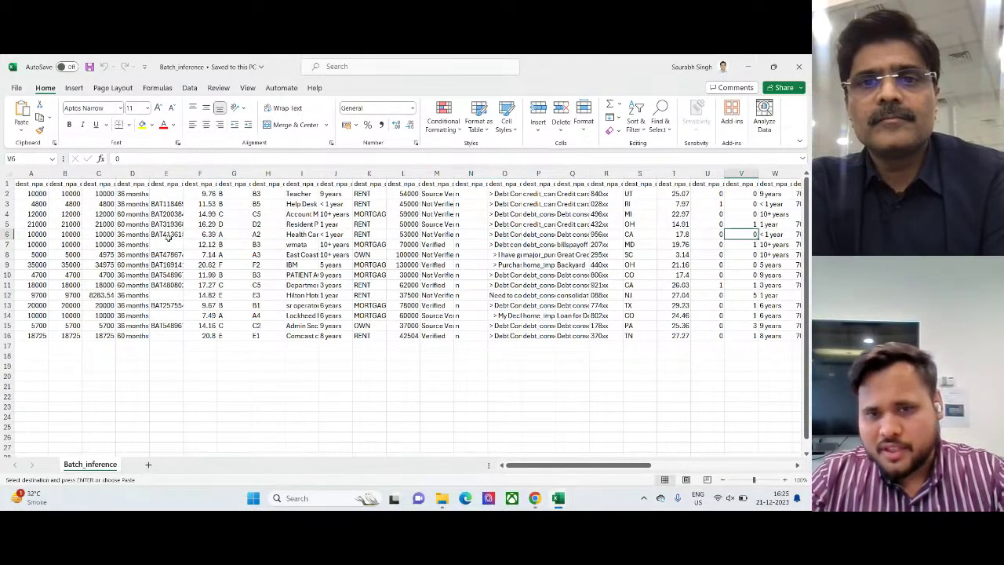
key("Right")
key("Right")
key("Right")
key("Right")
key("Right")
key("Right")
key("Right")
key("Right")
key("Right")
key("Right")
key("Right")
key("Right")
key("Right")
key("Right")
key("Right")
key("Right")
key("Right")
key("Right")
key("Right")
key("Right")
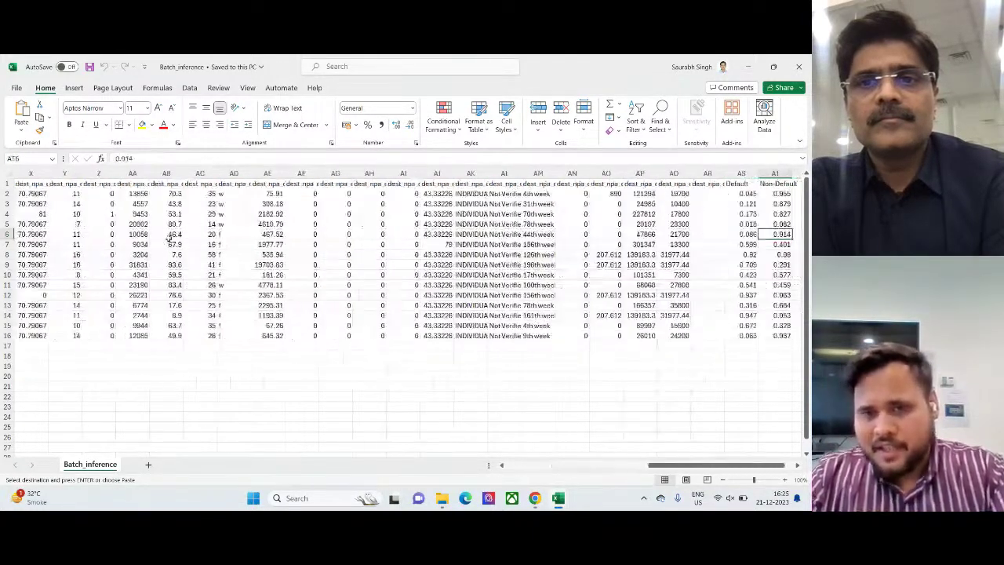
key("Left")
key("Left")
key("Left")
key("Left")
key("Left")
key("Left")
key("Left")
key("Left")
key("Left")
key("Left")
key("Left")
key("Left")
key("Left")
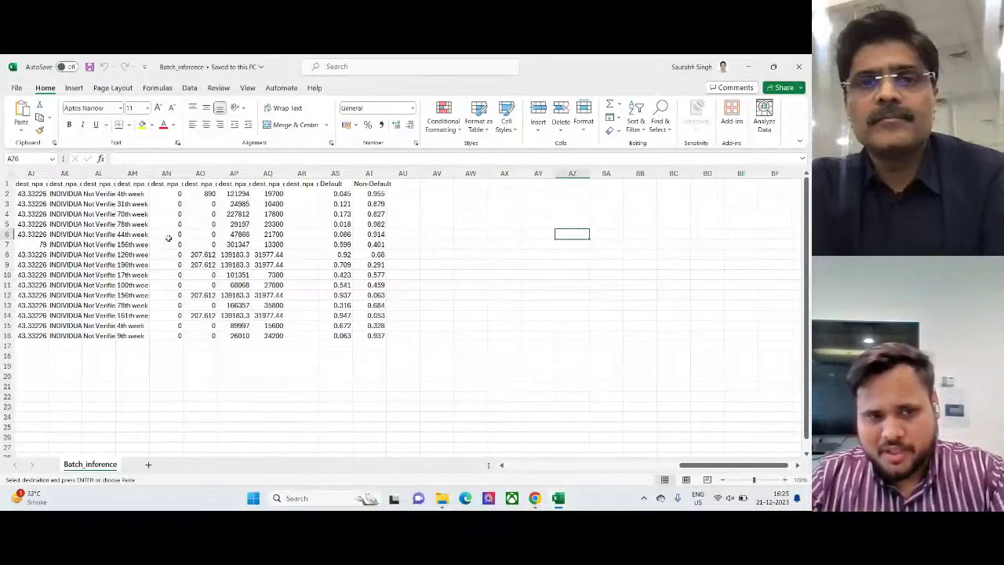
key("Up")
key("Up")
key("Up")
key("Up")
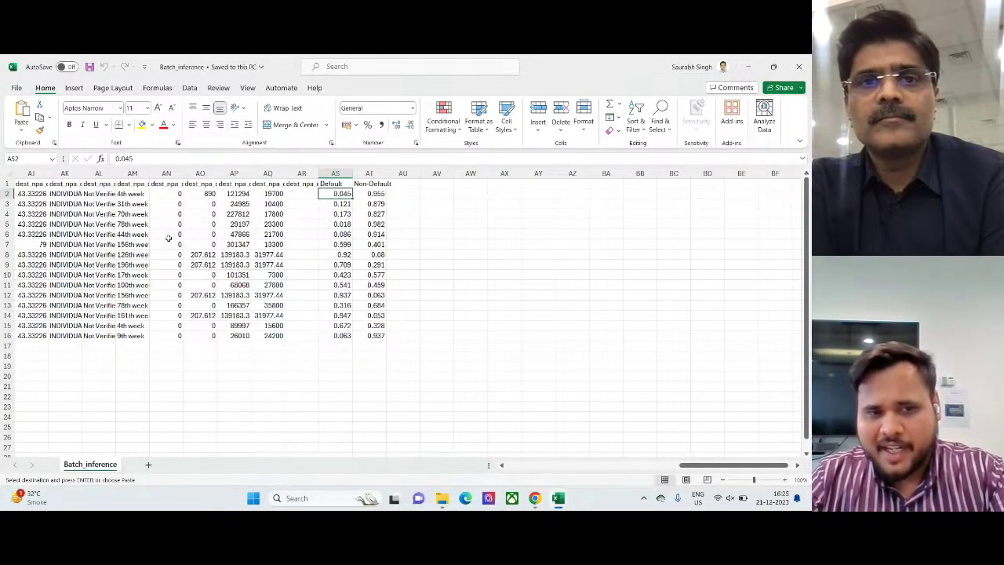
key("shift+Right")
key("shift+Down")
key("shift+Down")
key("shift+Down")
key("shift+Down")
key("shift+Down")
key("shift+Down")
key("shift+Down")
key("shift+Down")
key("shift+Down")
key("shift+Down")
key("shift+Down")
key("shift+Down")
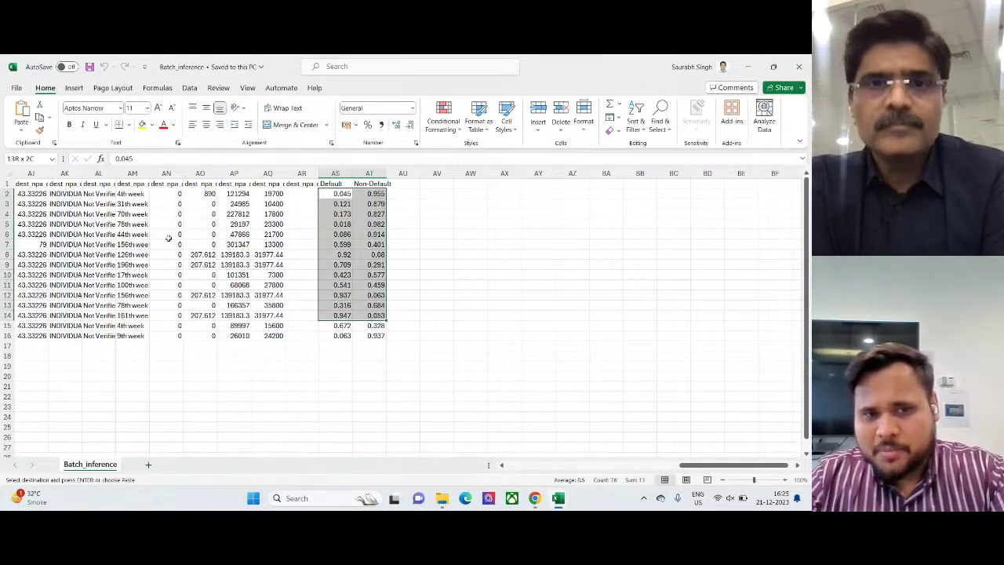
key("shift+Down")
key("shift+Down")
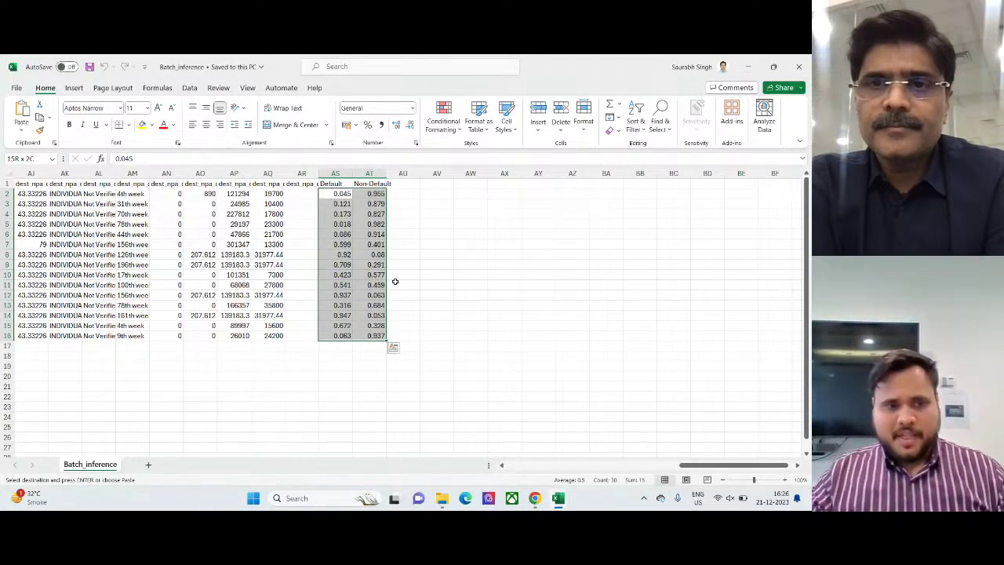
key("alt+Tab")
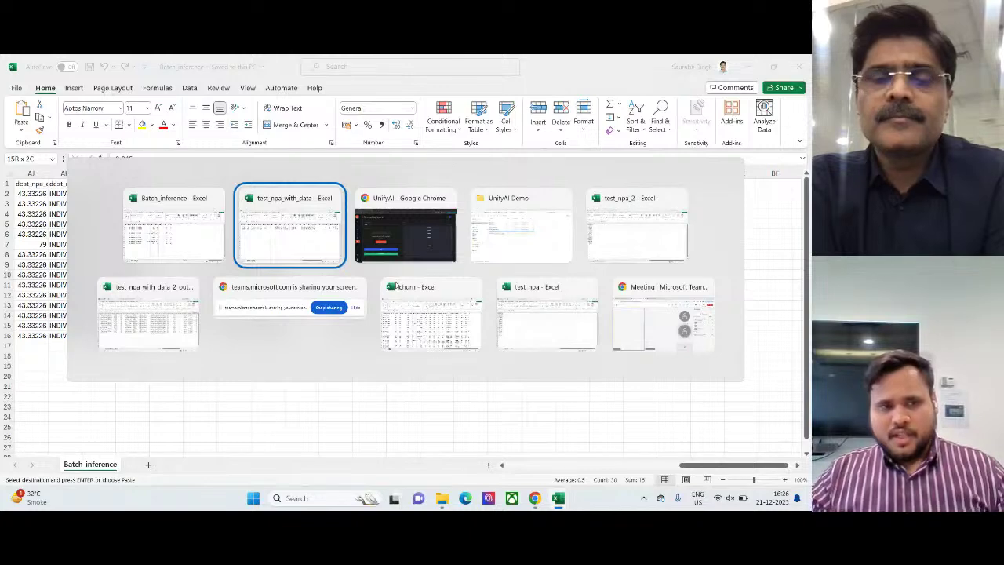
key("alt+Tab")
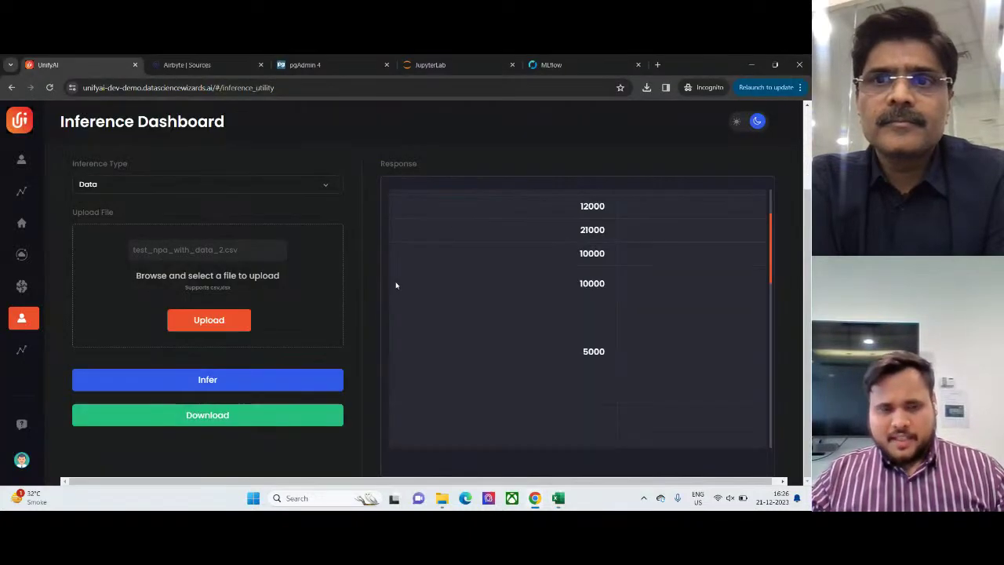
scroll(483, 323, "up", 3)
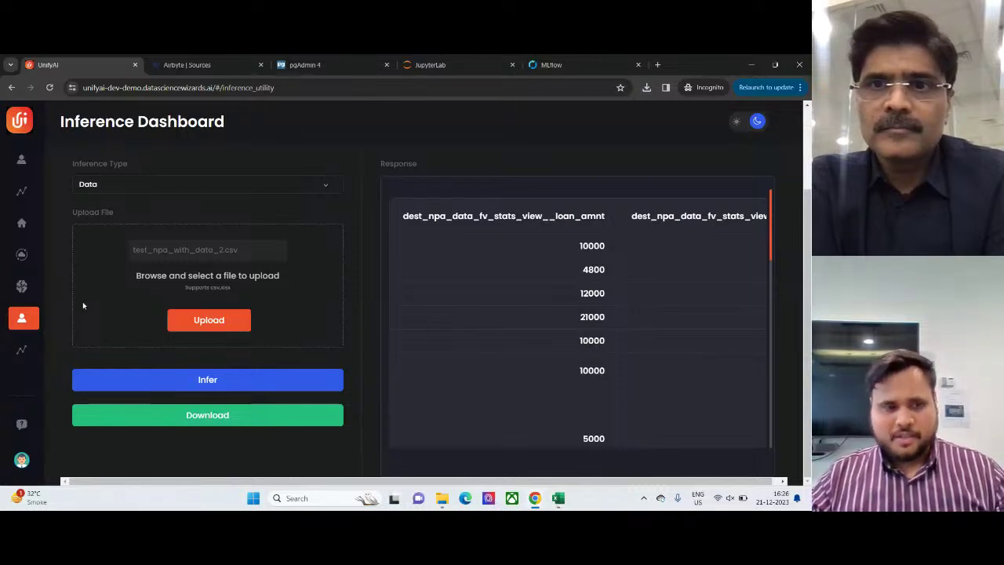
mouse_move(41, 347)
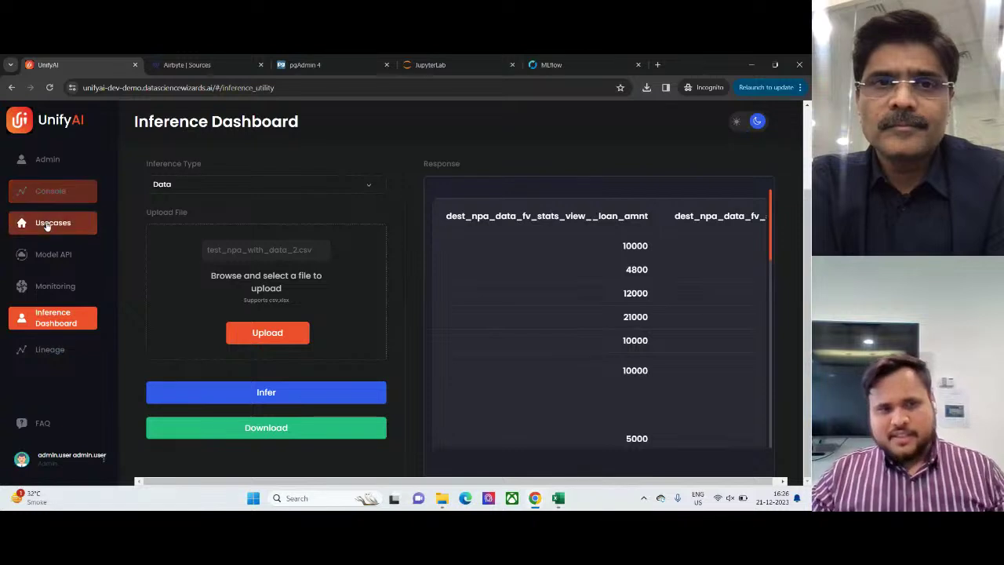
left_click(47, 224)
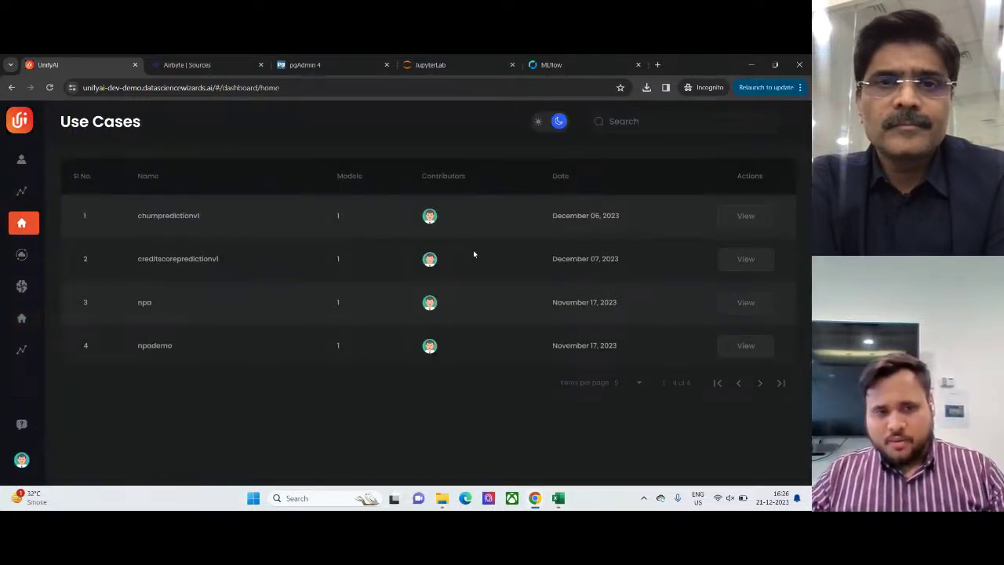
left_click(741, 304)
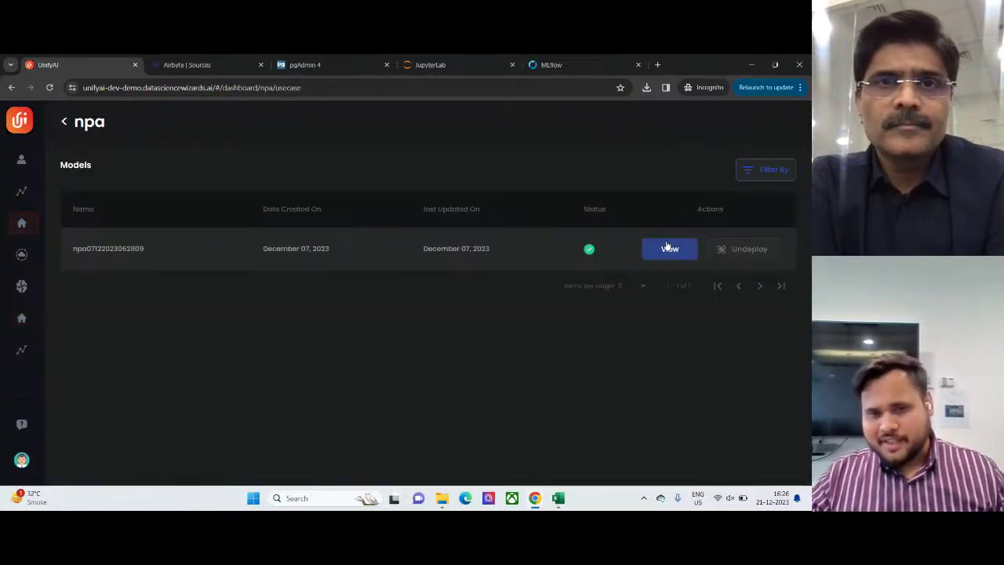
left_click(665, 247)
left_click(552, 182)
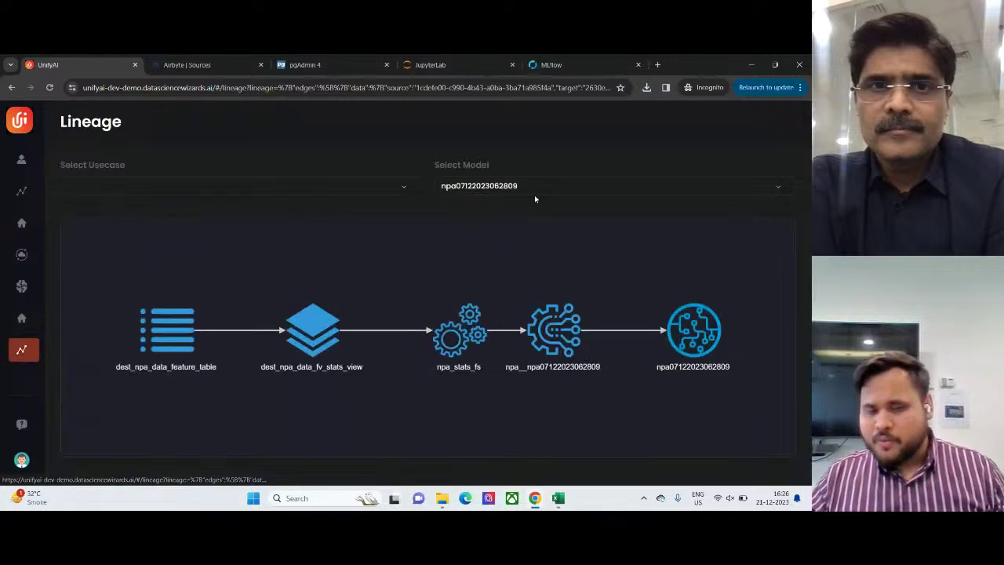
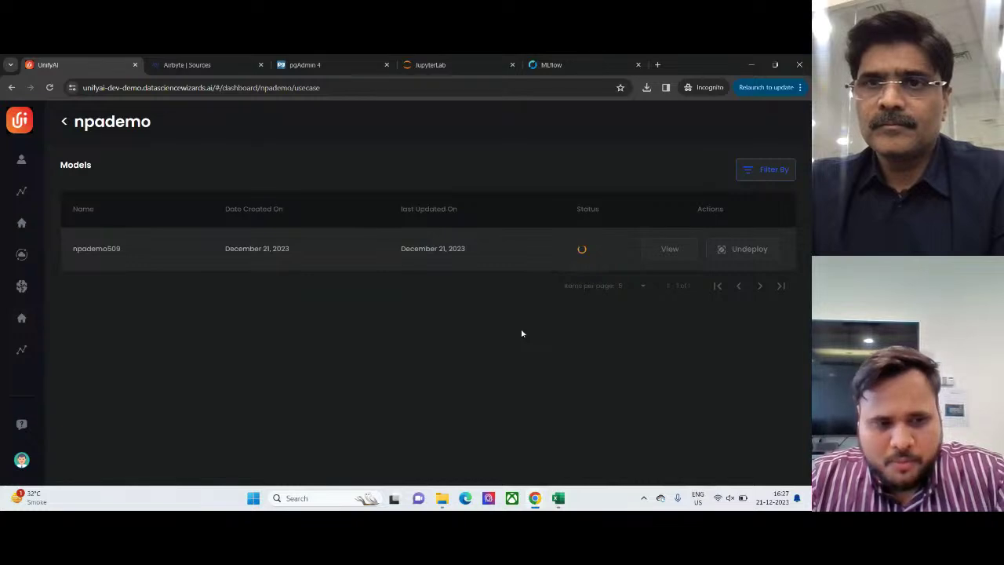
- Go to the Console and open the GenAI tile, which lists SsaGPT and UnifyAIGPT
mouse_move(41, 174)
left_click(44, 196)
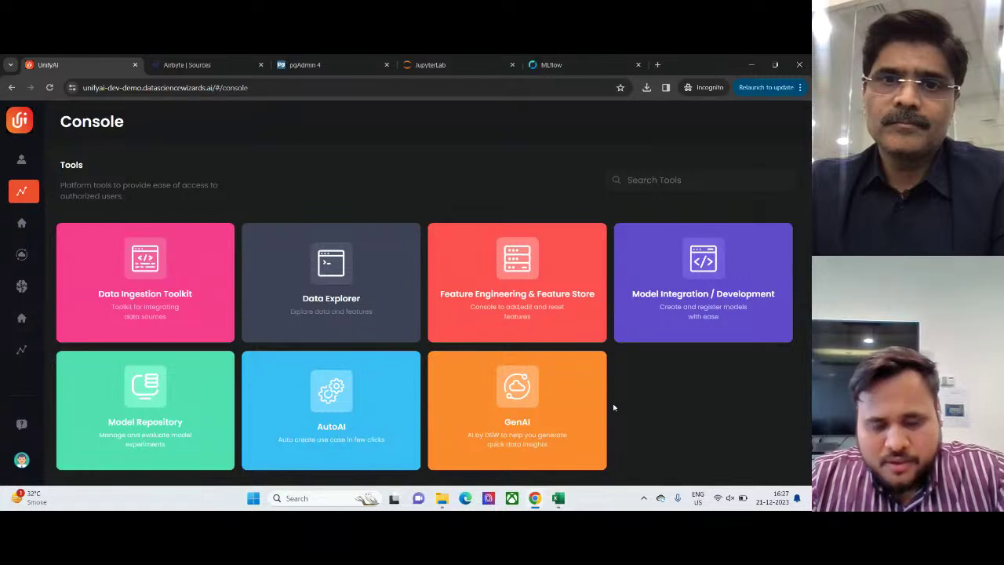
left_click(558, 405)
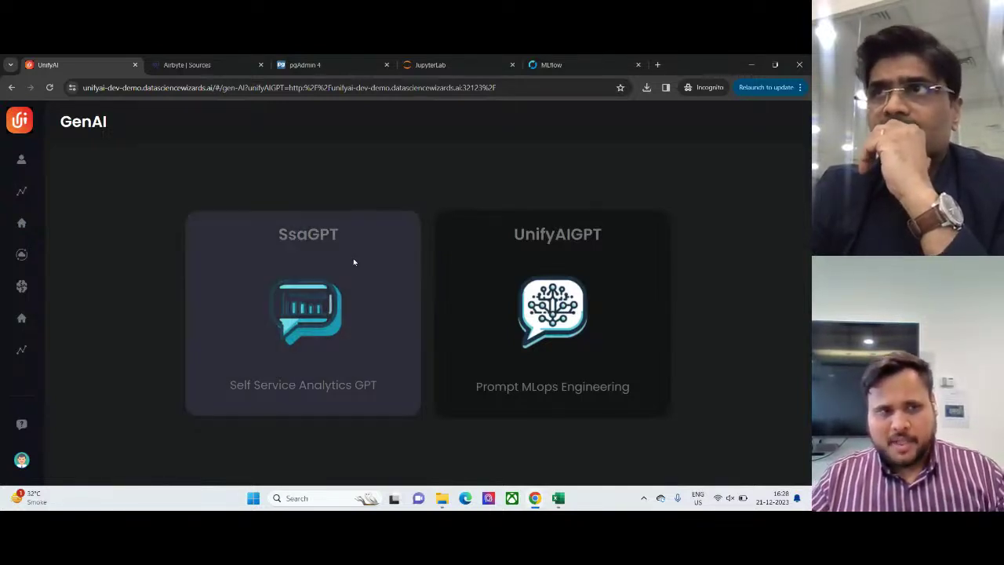
- Launch SsaGPT in a separate UnifyAI-GPT tab, then return to the GenAI page
left_click(354, 262)
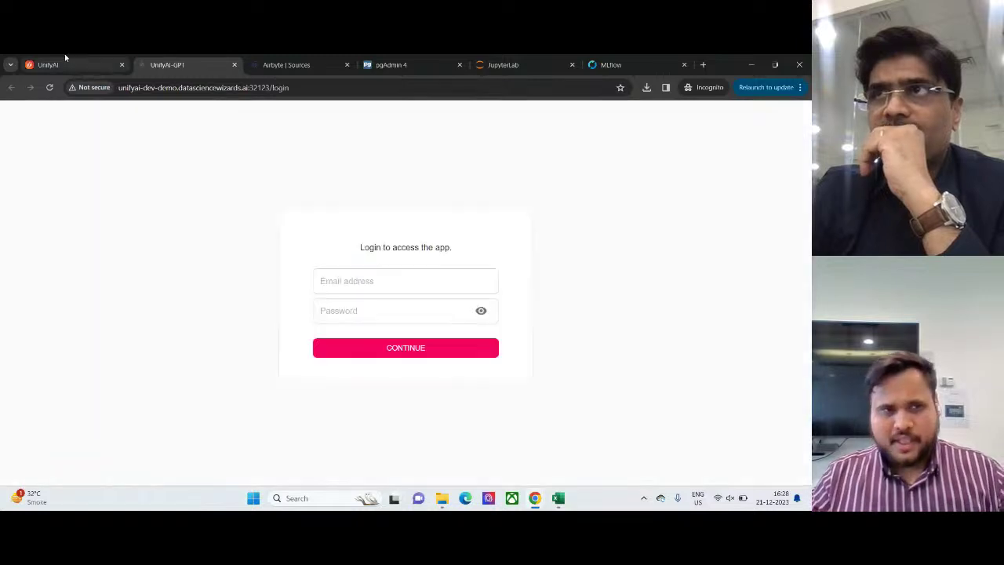
left_click(65, 56)
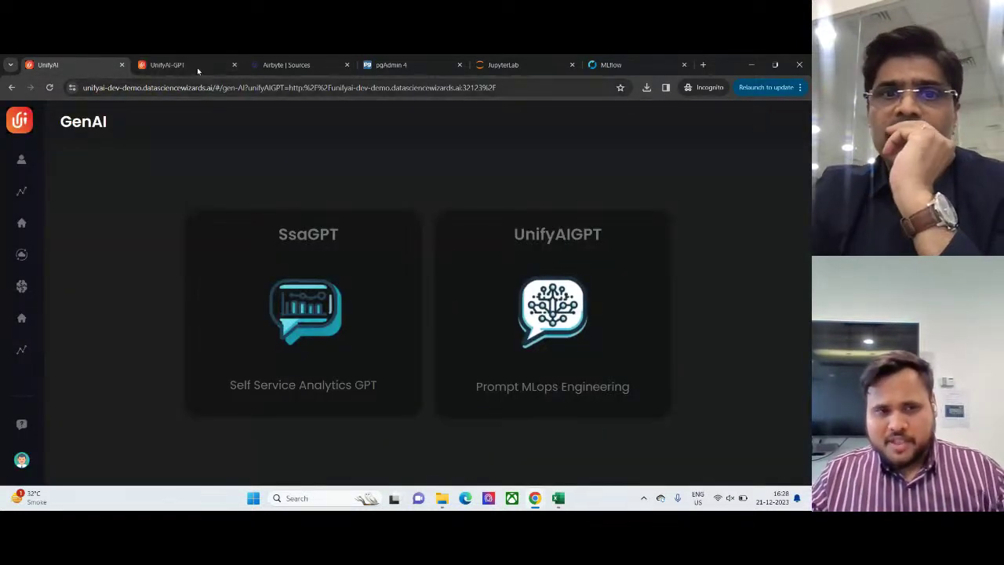
mouse_move(179, 60)
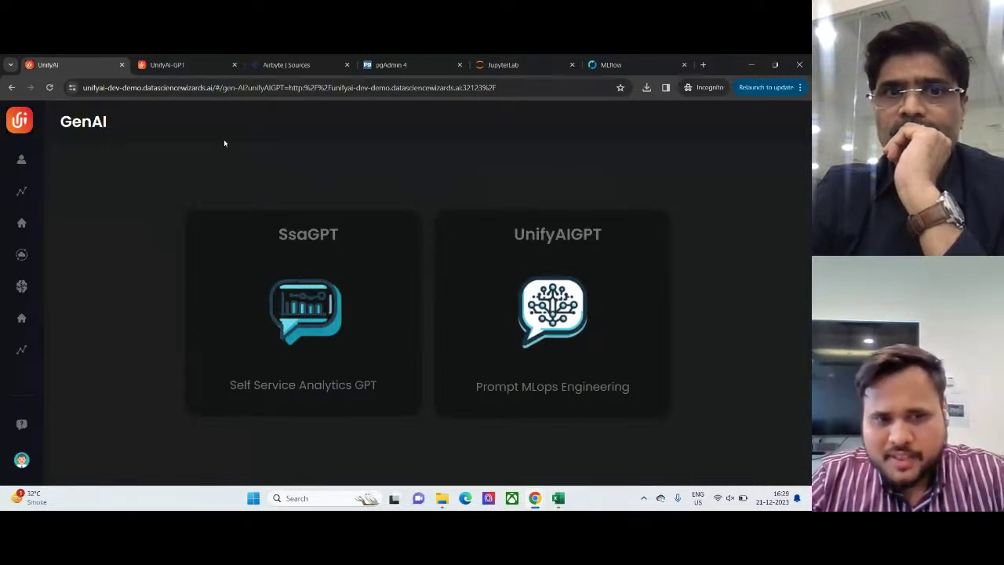
- On the UnifyAI-GPT login page, enter the username and password and submit
left_click(198, 73)
left_click(355, 302)
type("john.doe")
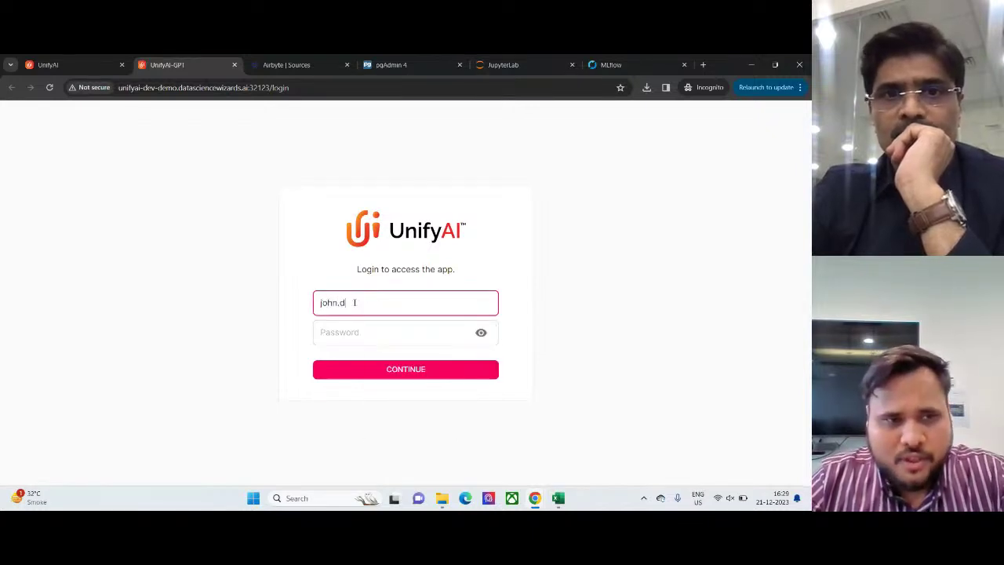
key("Tab")
type("*****")
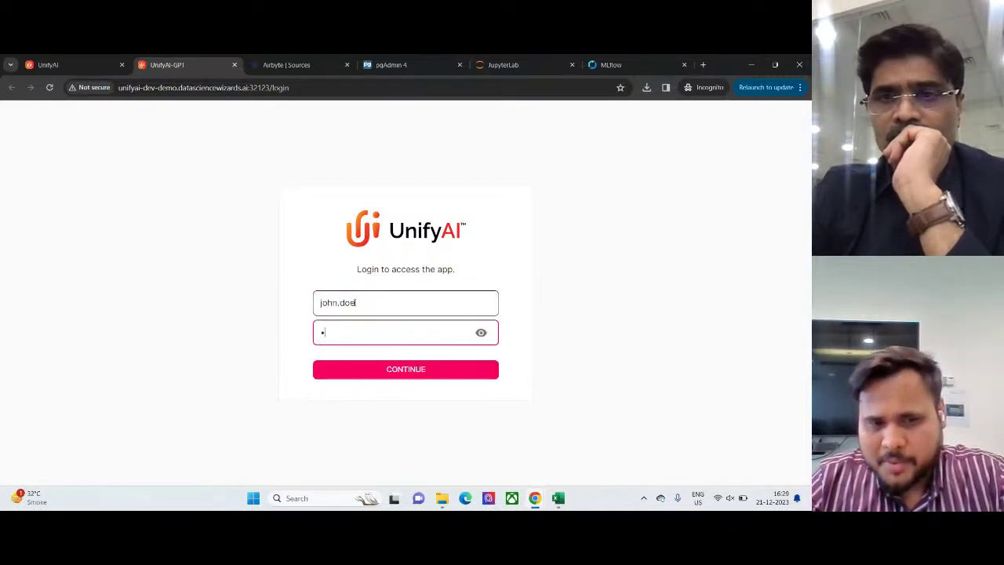
type("**")
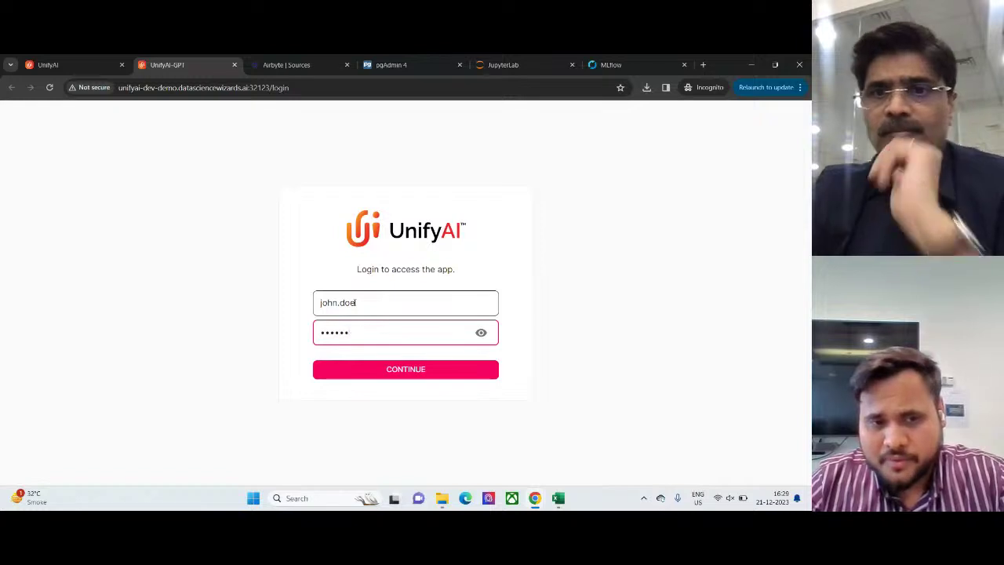
key("Return")
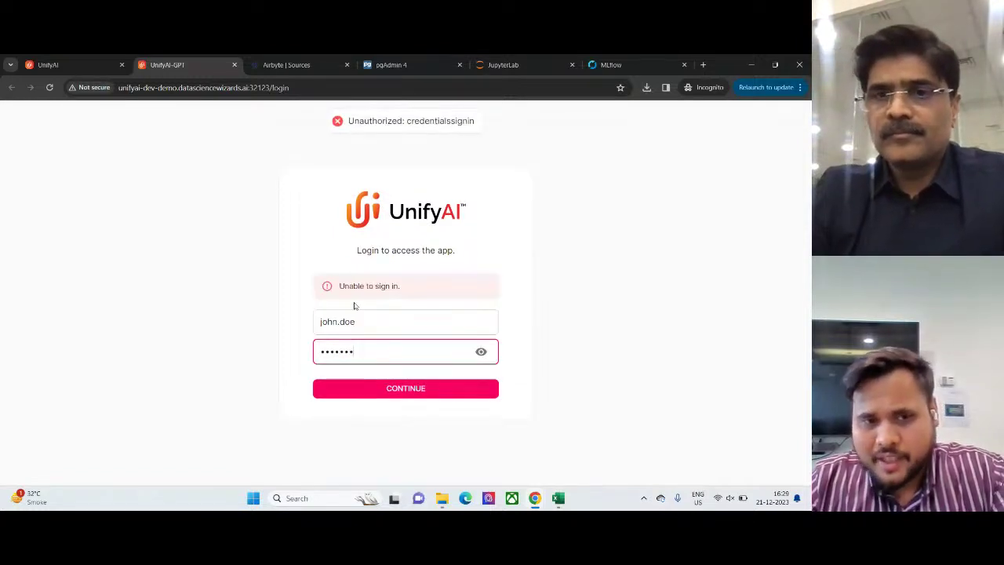
- Correct a letter in the username and retype the password, retrying the sign-in twice
left_click(327, 321)
key("BackSpace")
key("Right")
type("o")
key("Return")
key("Tab")
key("BackSpace")
type("••••••")
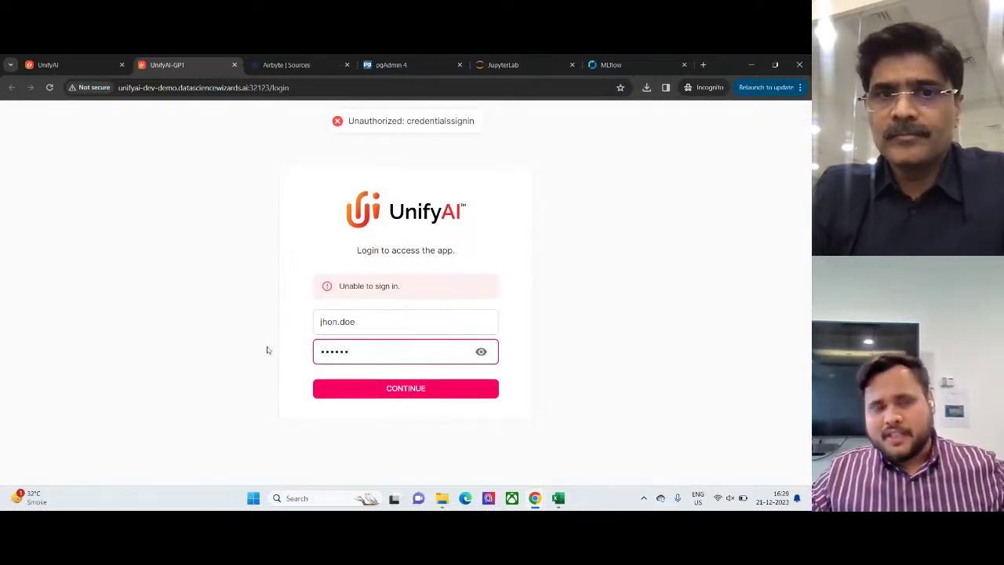
type("•")
key("Return")
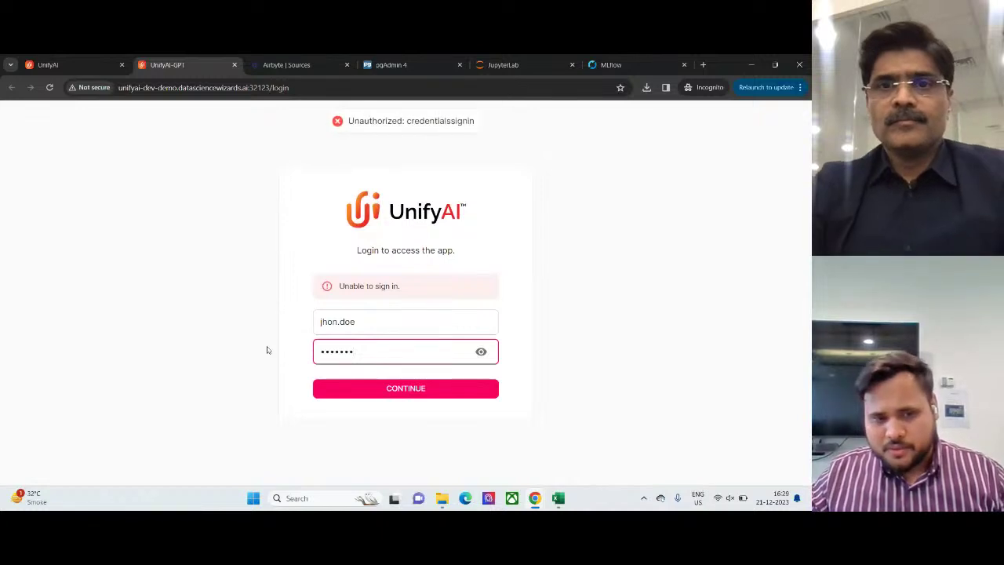
key("ctrl+a")
key("BackSpace")
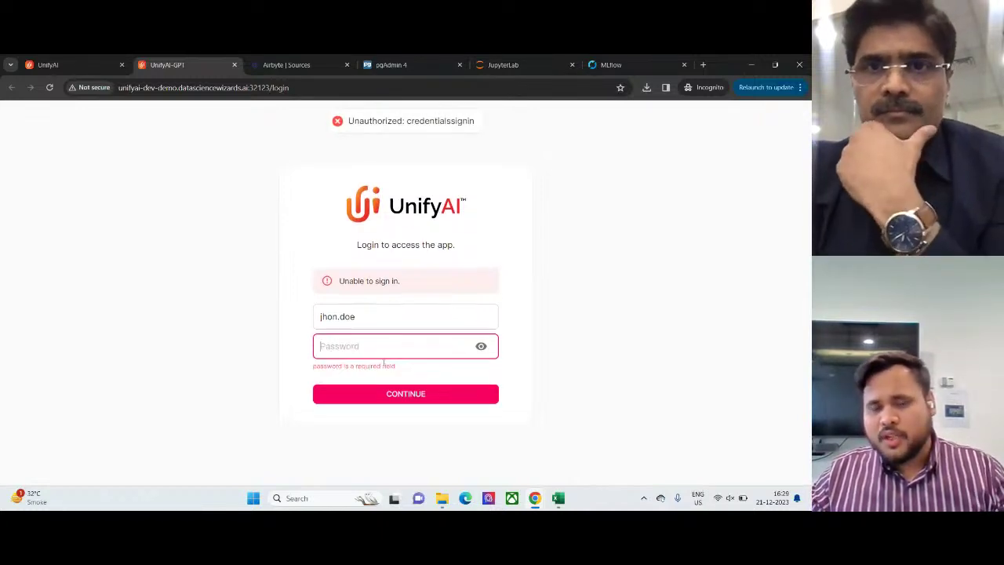
type("••••••")
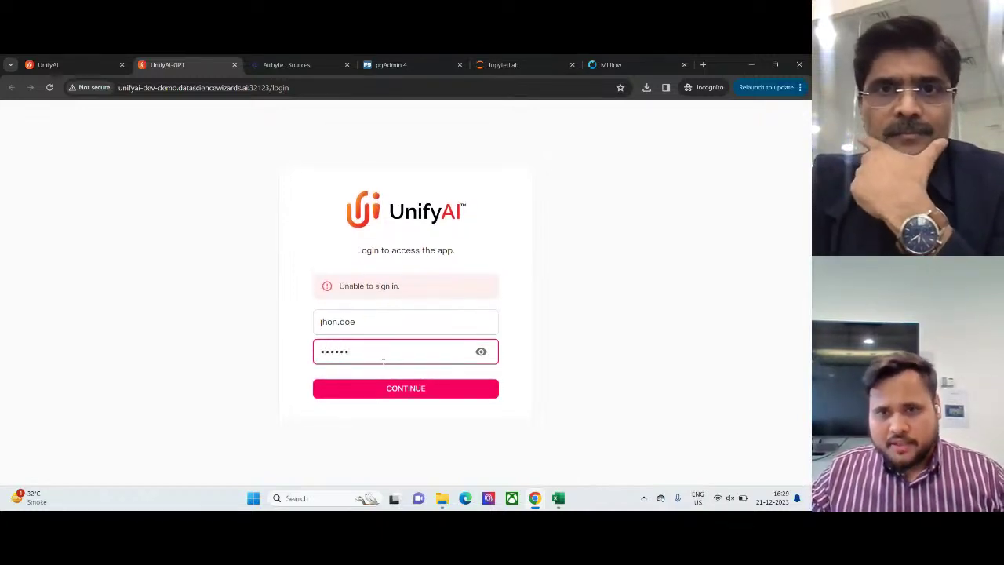
type("•")
key("Return")
- Fix the remaining username typo, re-enter the password and sign in to the chat
left_click(326, 322)
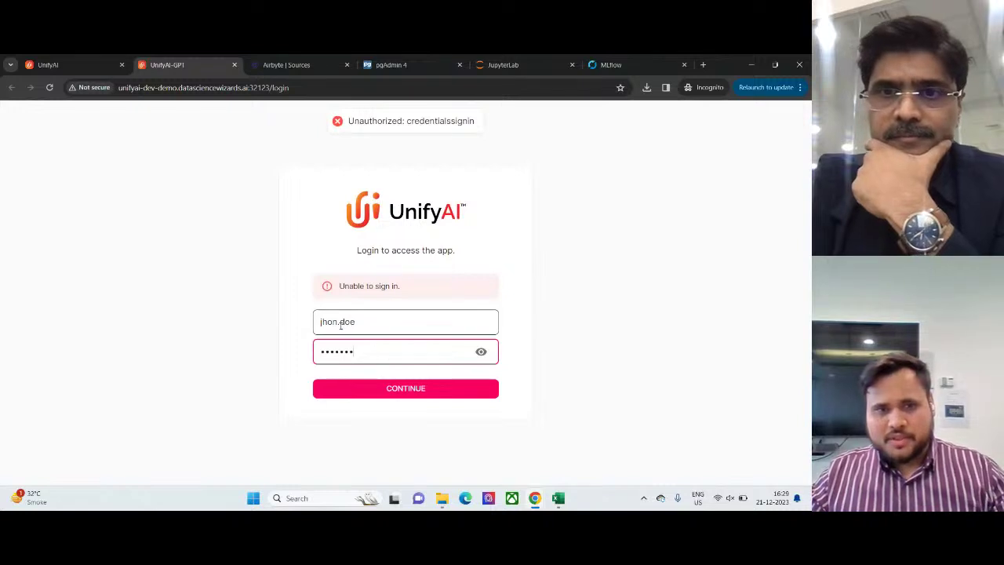
key("BackSpace")
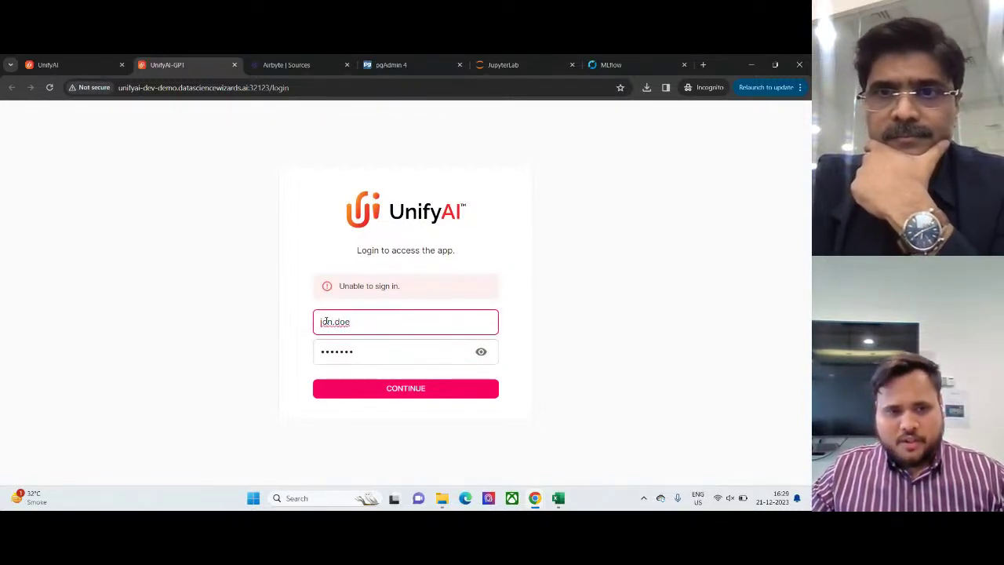
left_click(325, 322)
type("h")
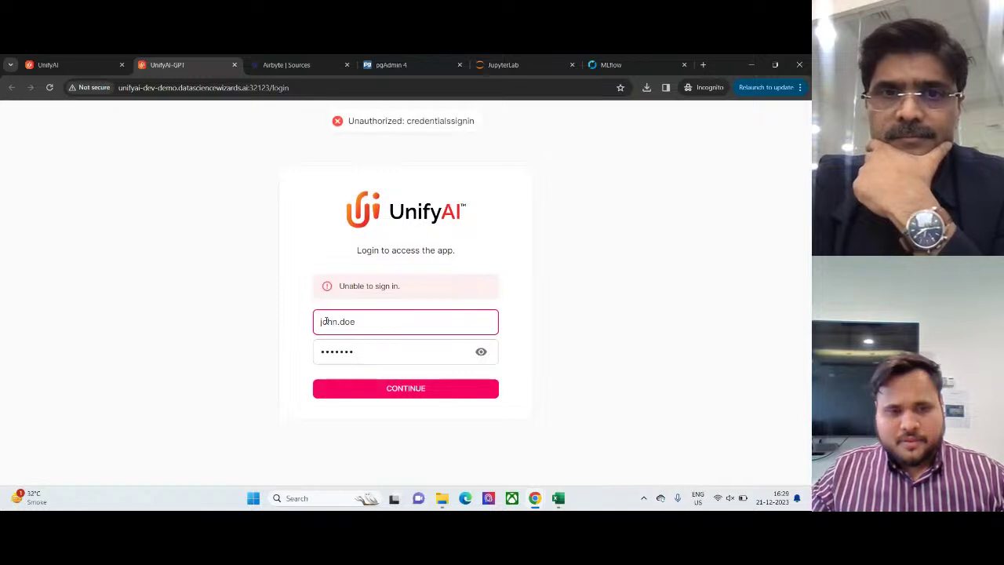
left_click(386, 339)
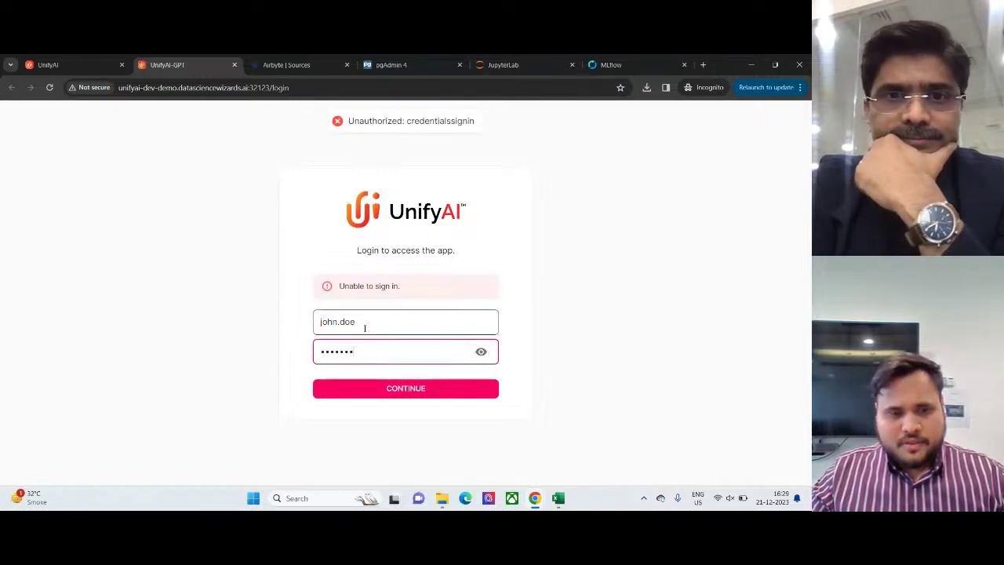
left_click_drag(361, 350, 279, 359)
type("•••••")
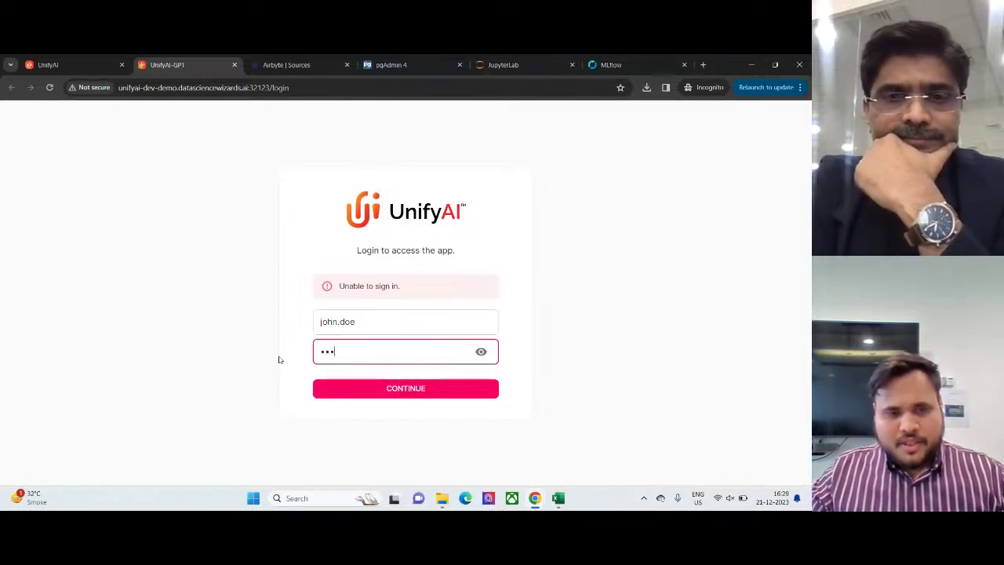
type("••")
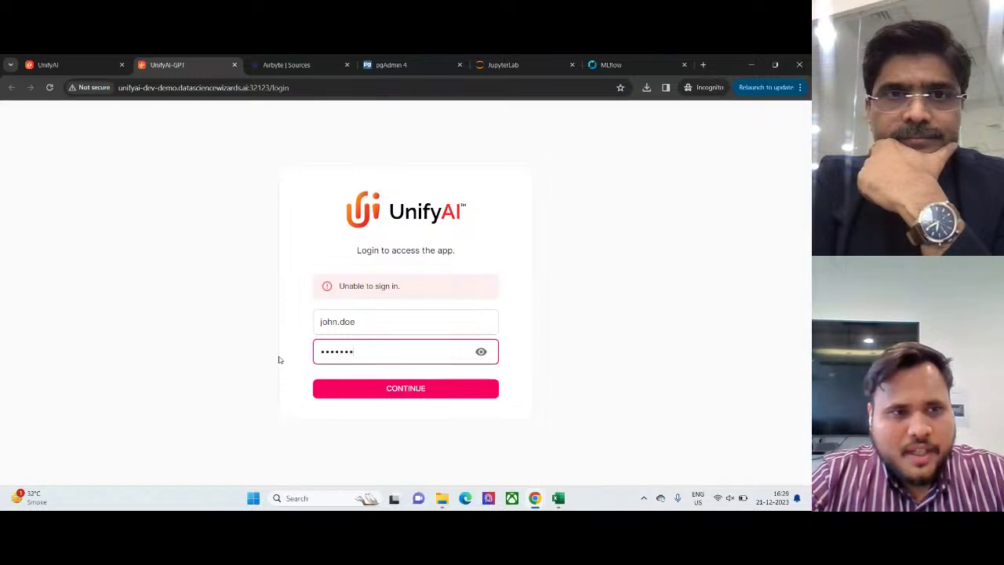
key("Return")
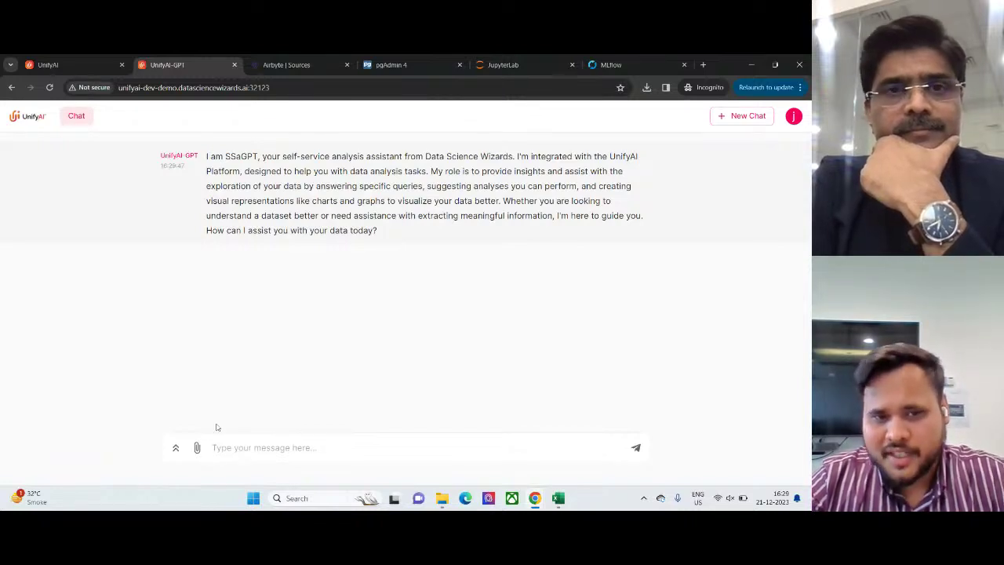
- With the SSaGPT welcome message loaded, bring up the open Excel workbook thumbnails
left_click(557, 498)
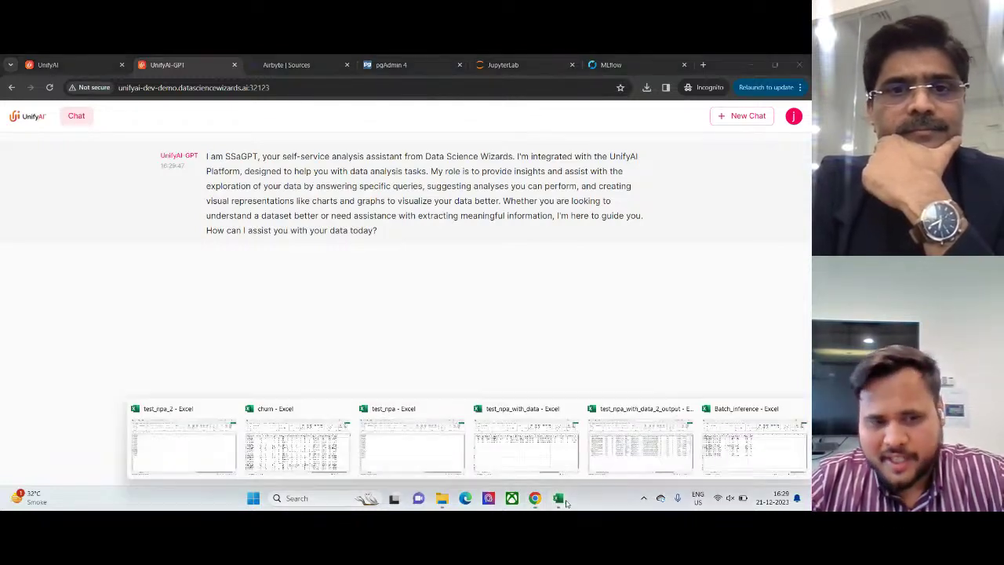
- Bring the churn workbook to the front in Excel and look over its data
left_click(346, 454)
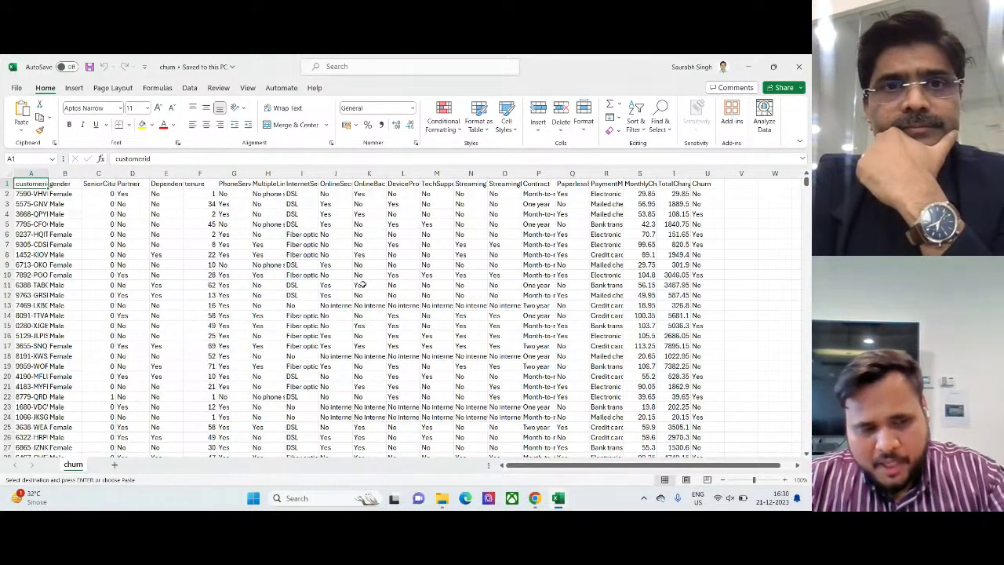
key("alt")
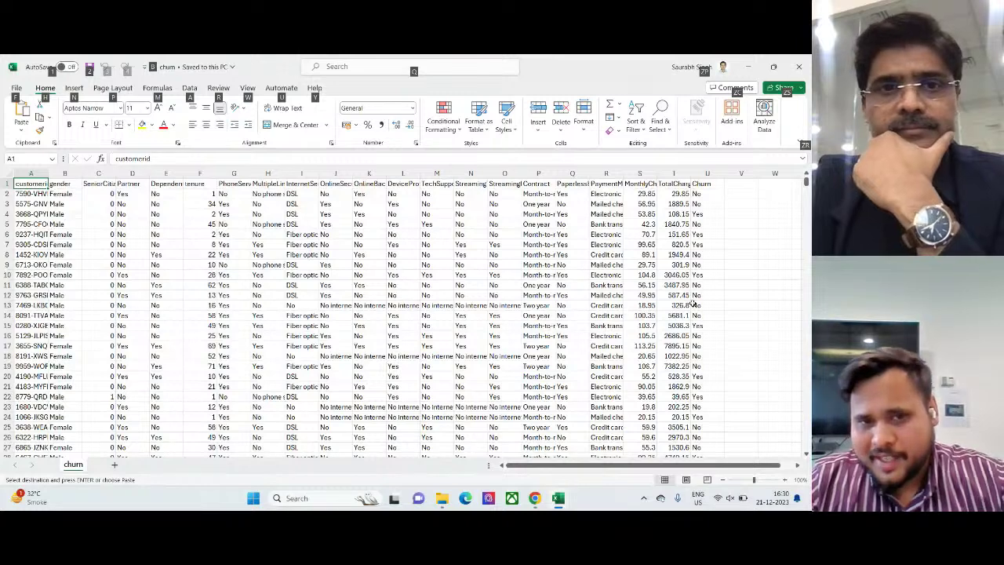
left_click(731, 305)
left_click(674, 306)
left_click(725, 328)
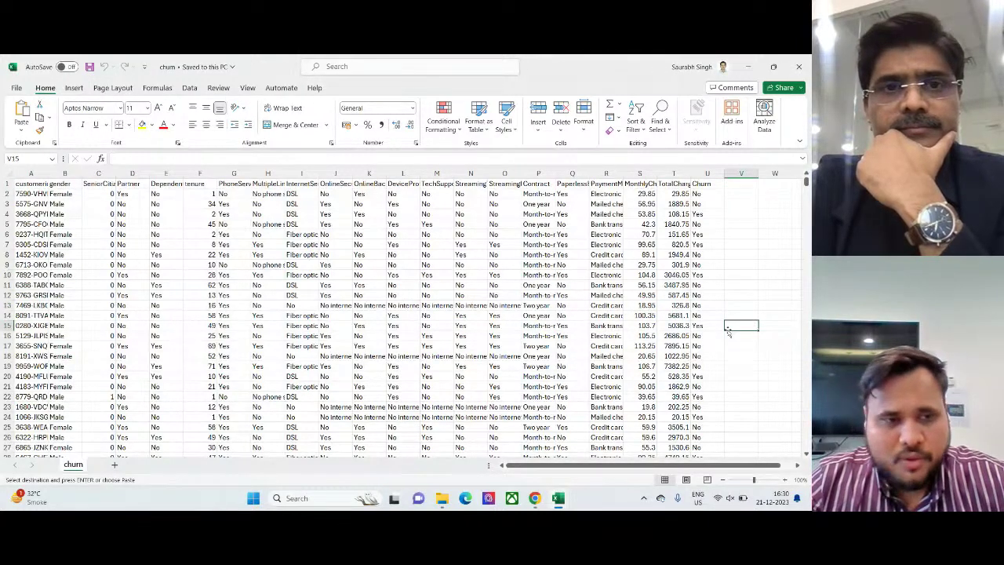
- Back in the SsaGPT chat, attach the churn.csv file to the message
key("alt+Tab")
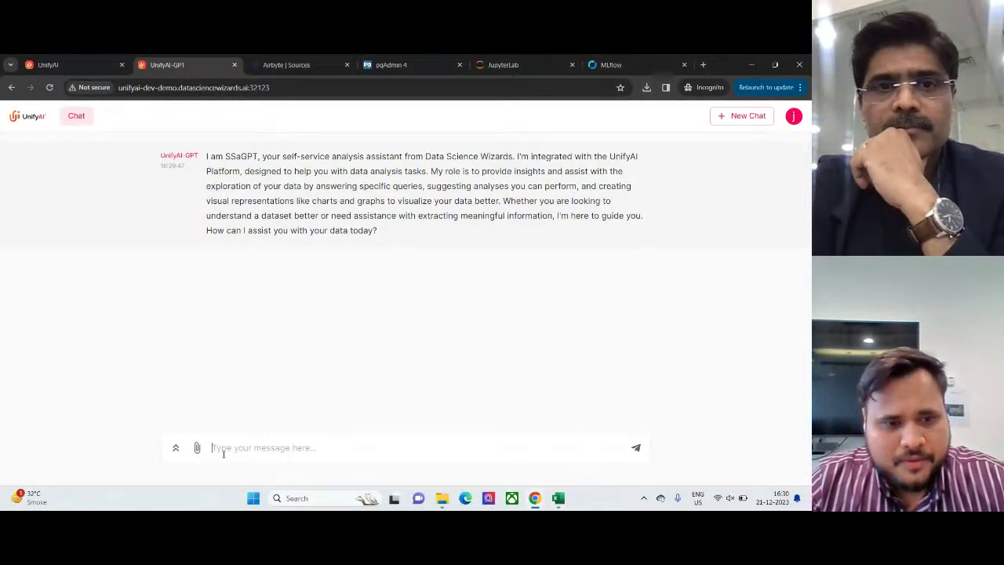
left_click(197, 447)
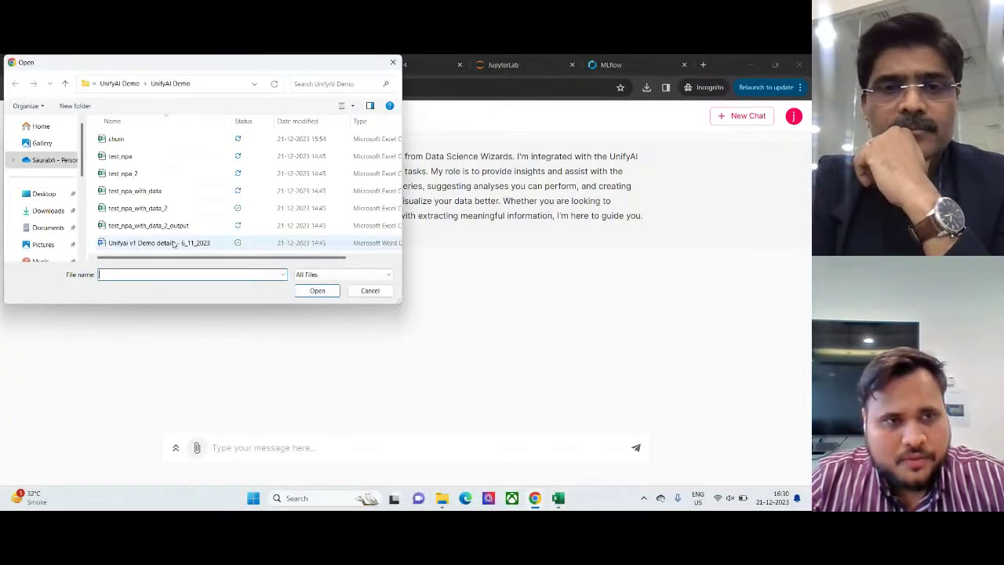
left_click(117, 139)
left_click(315, 290)
left_click(250, 447)
- Send SSaGPT a request for payment-mode distribution numbers among churned customers, plus a visual
type("provi")
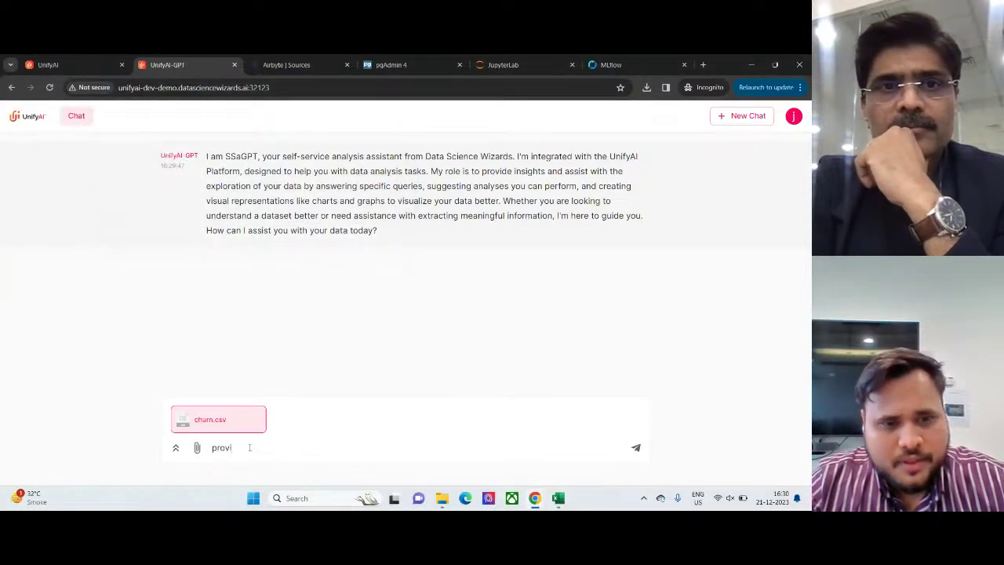
type("de me dis")
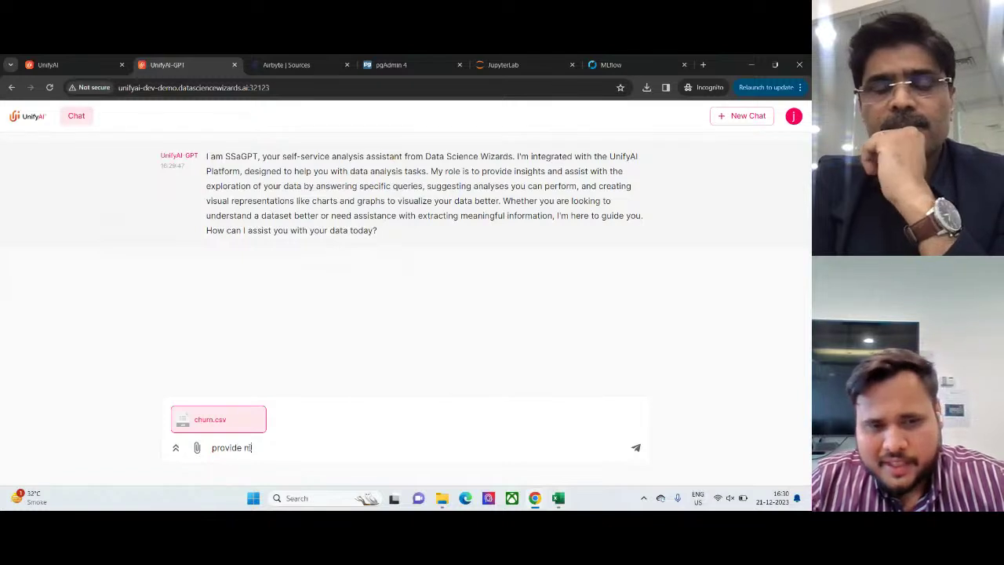
type("istri")
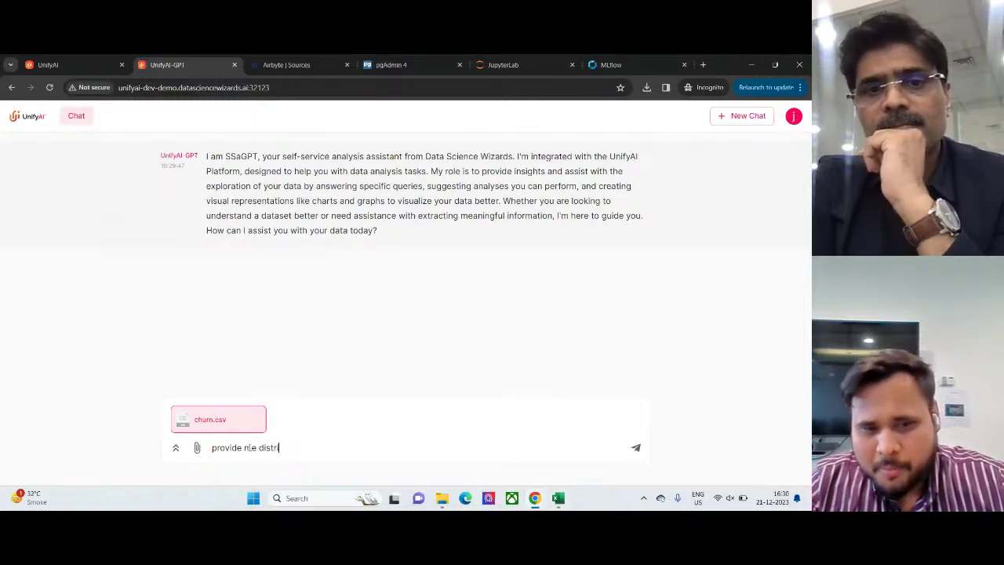
type("buti")
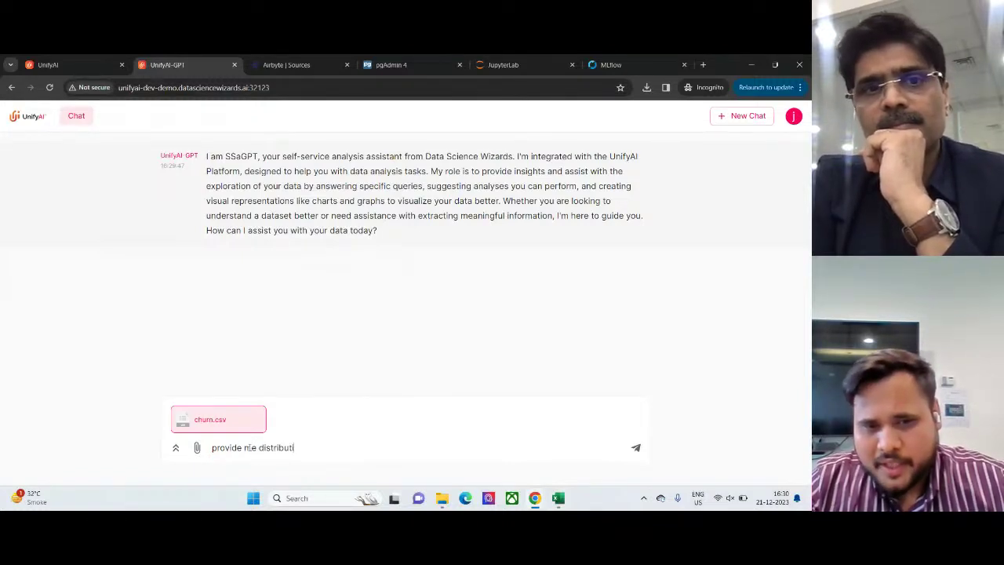
type("on of paym")
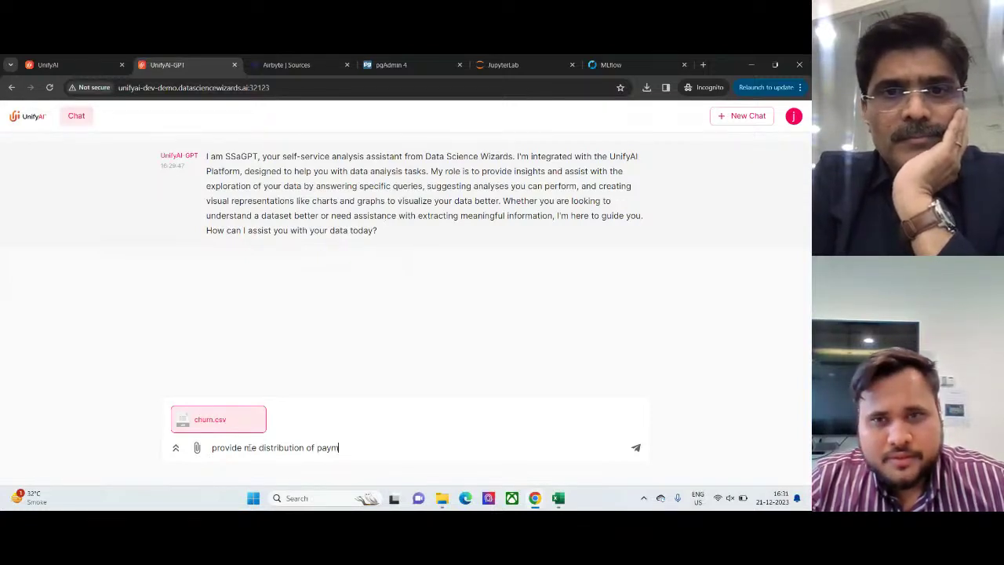
type("ent mode w")
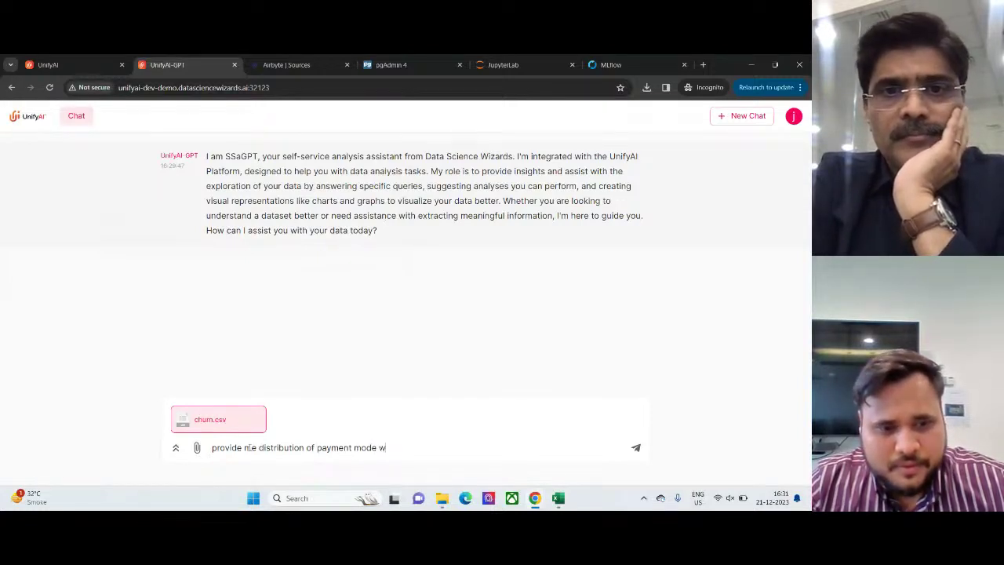
type("here the i")
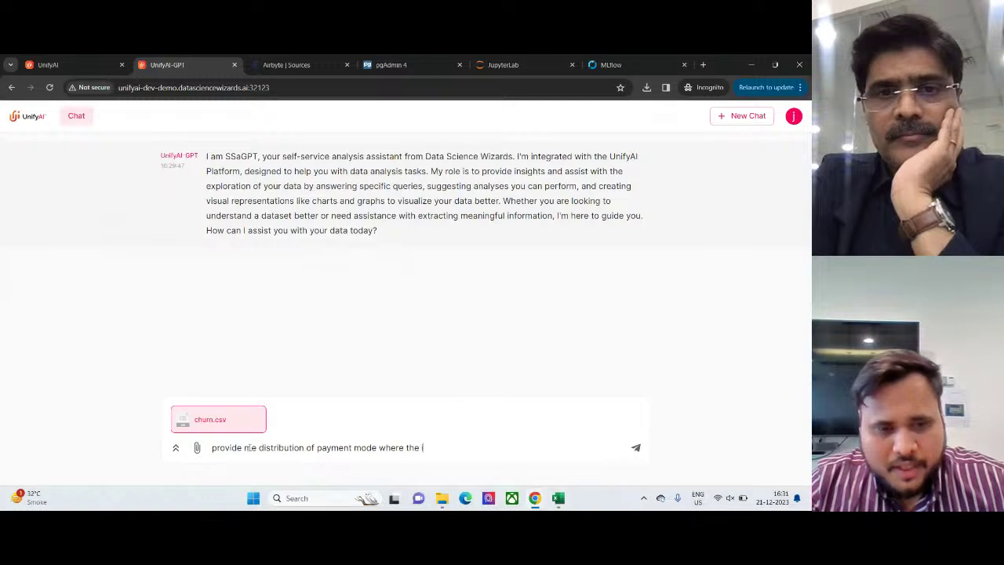
type("ndividua")
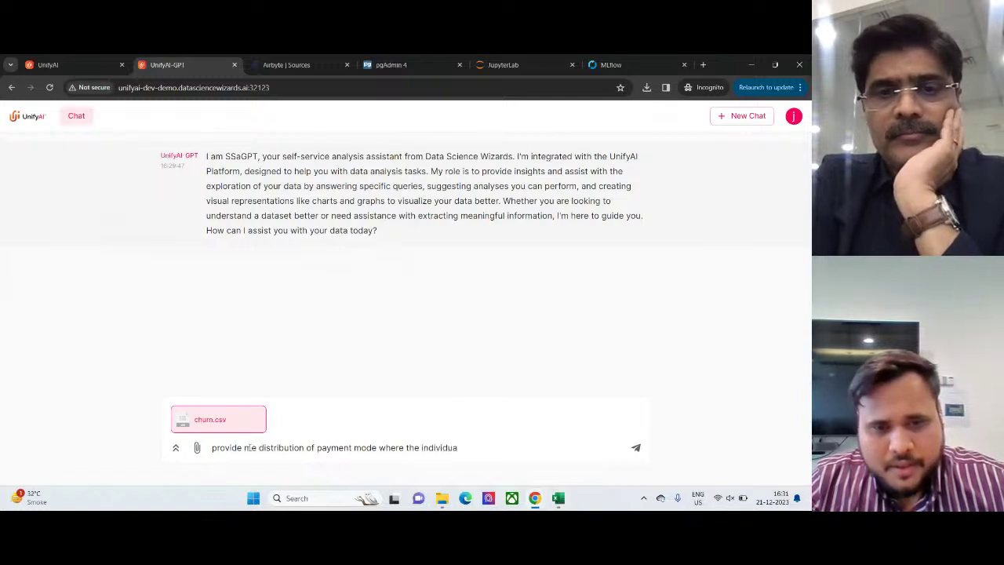
type("l actuall")
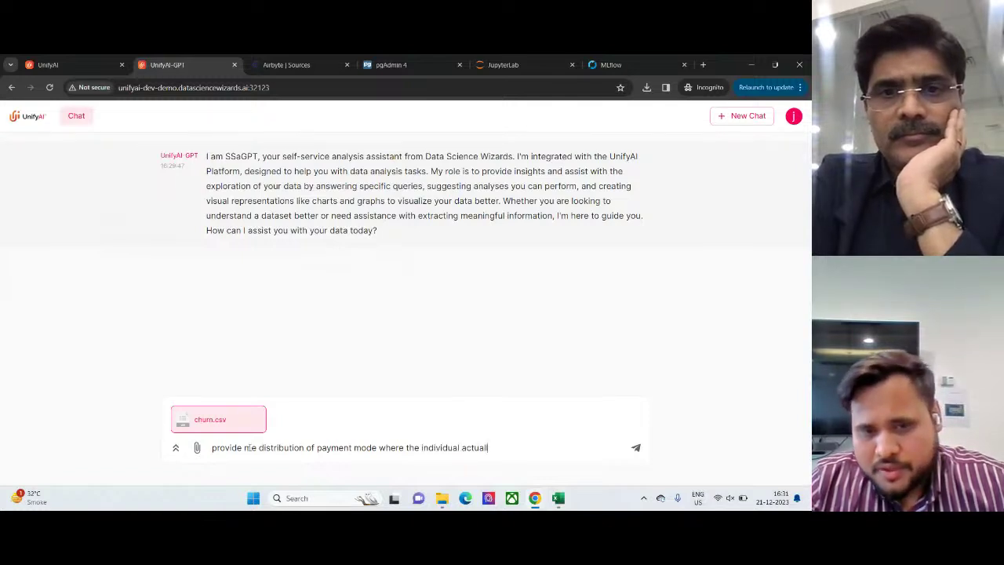
type("y go ch")
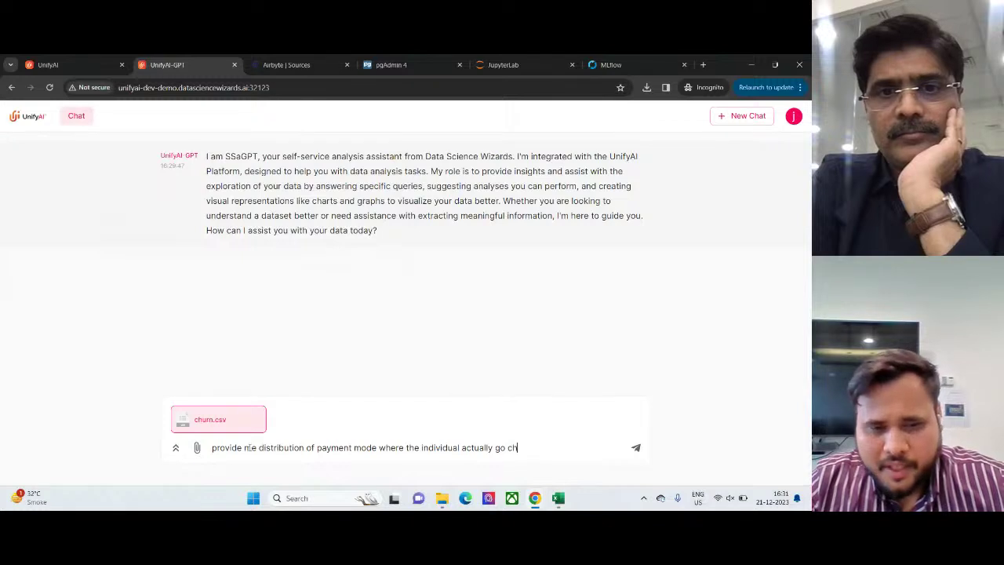
type("urned")
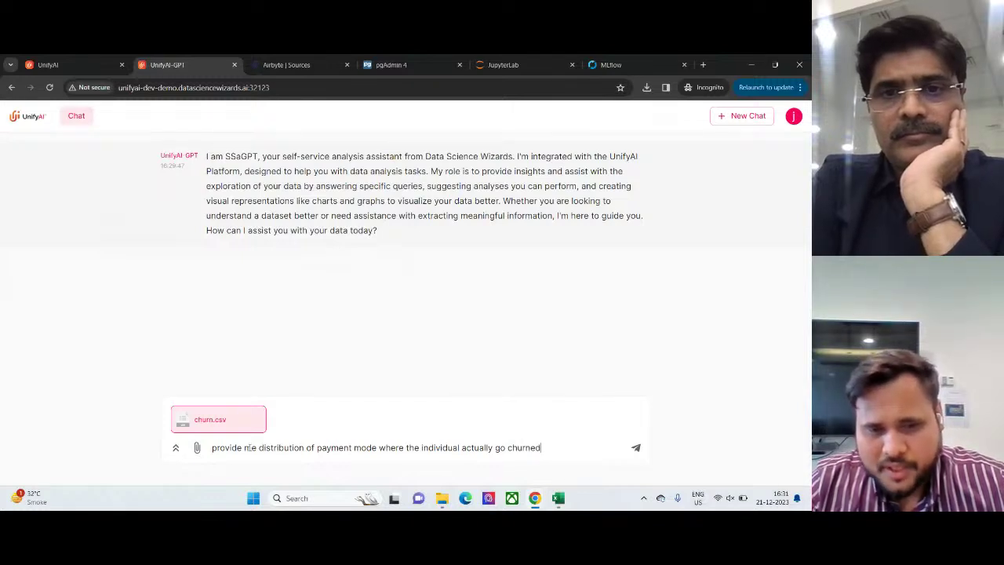
type(" and")
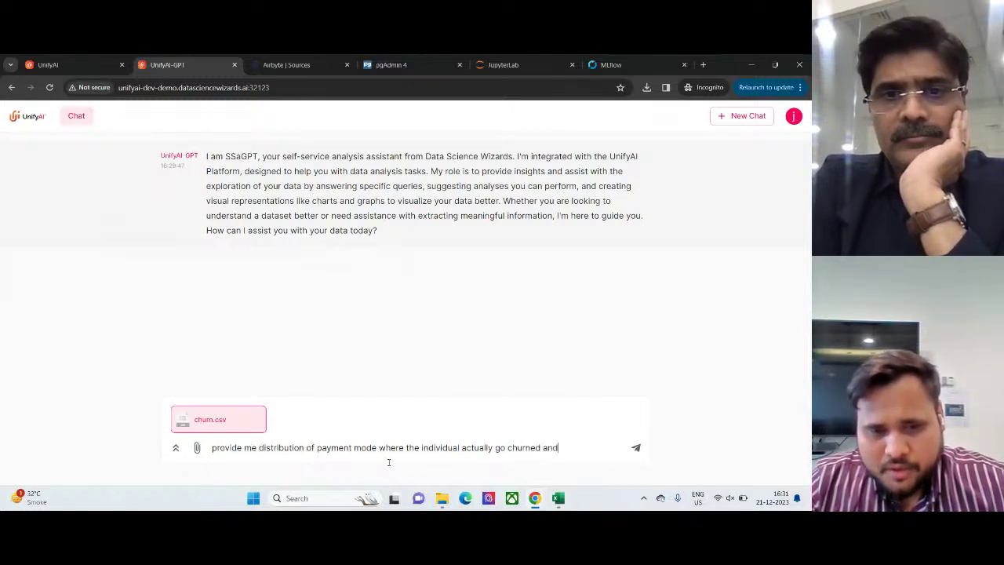
type(" provide")
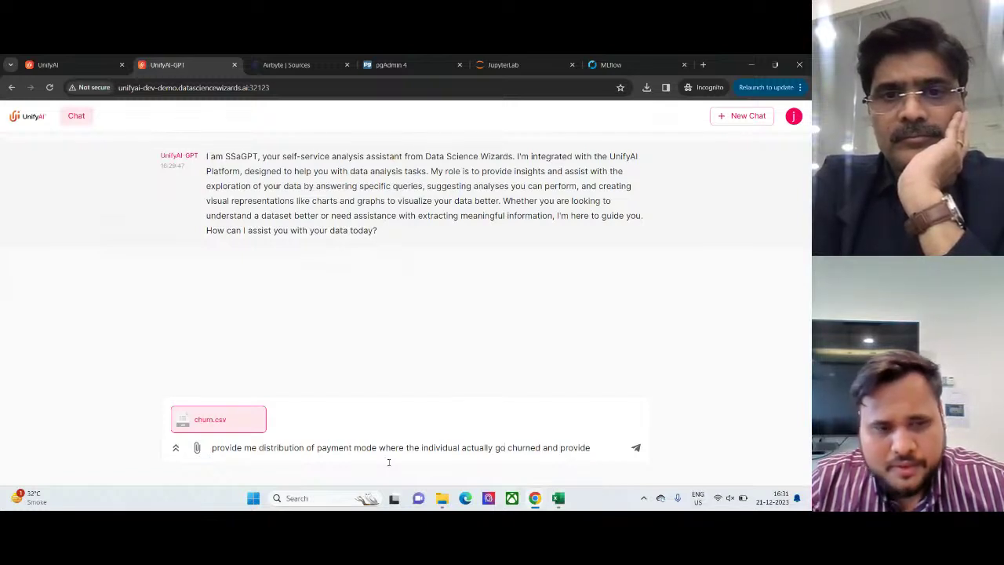
type("t vizual")
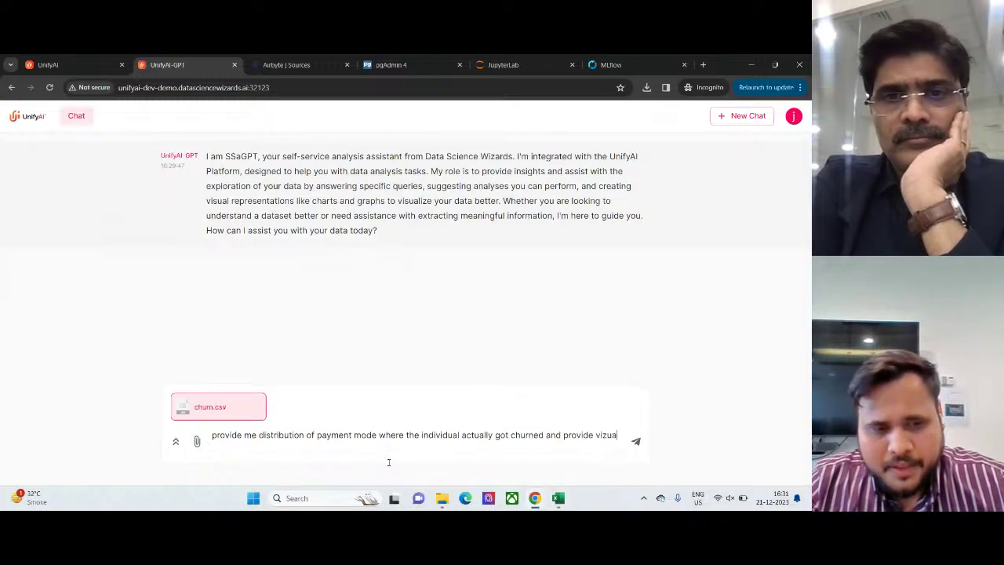
key("BackSpace")
key("BackSpace")
key("BackSpace")
key("BackSpace")
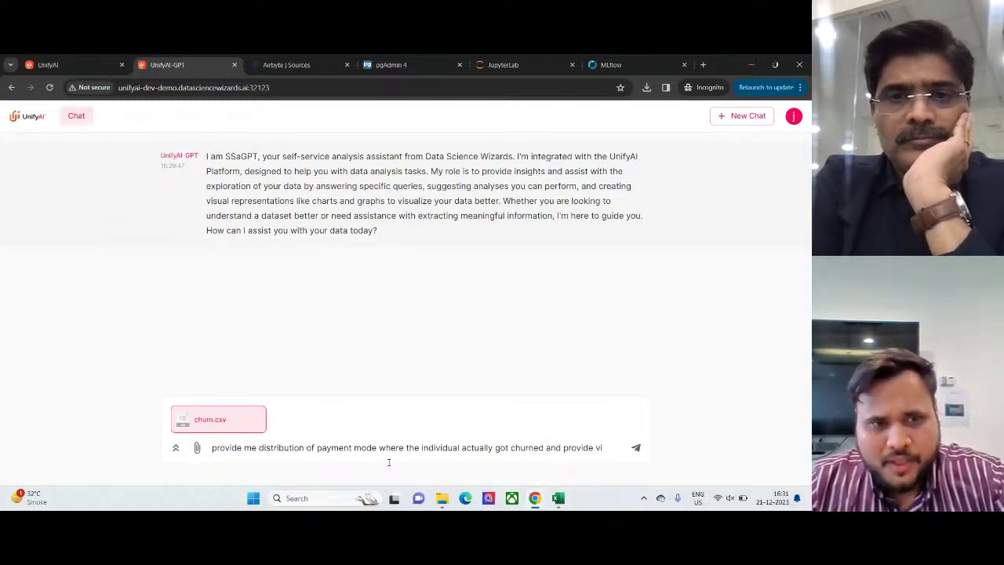
type("sual fo")
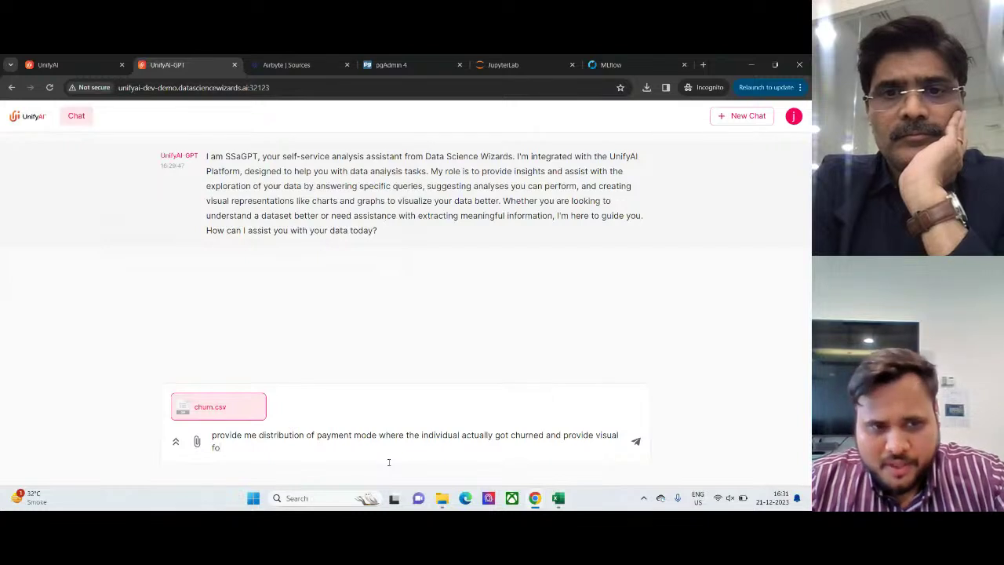
type("r the same a")
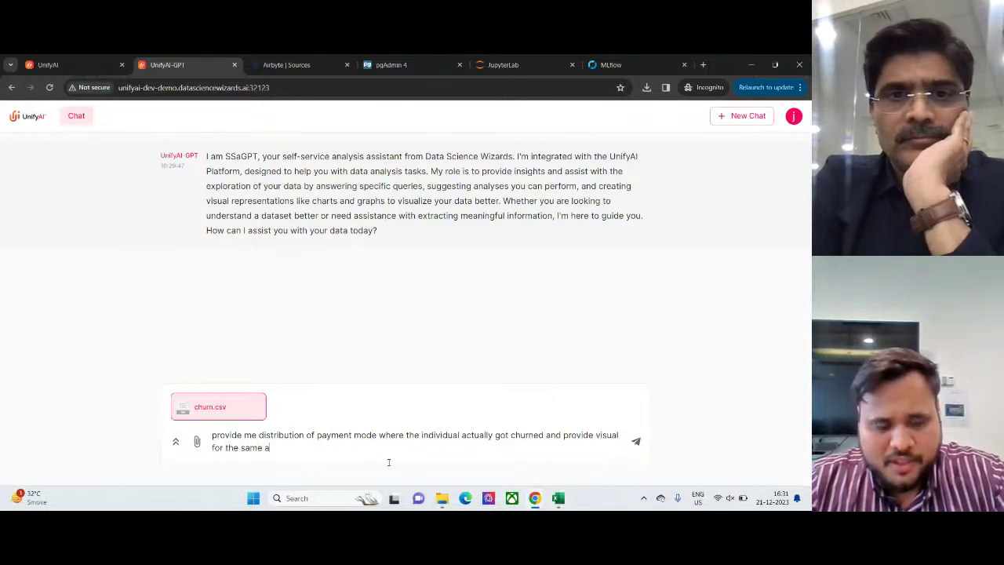
type("s well")
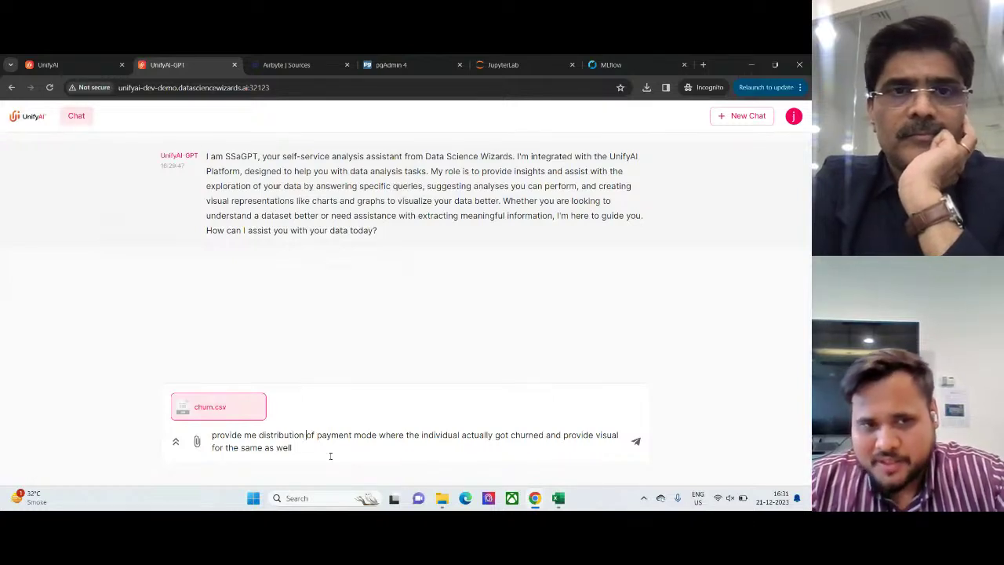
type("numbers")
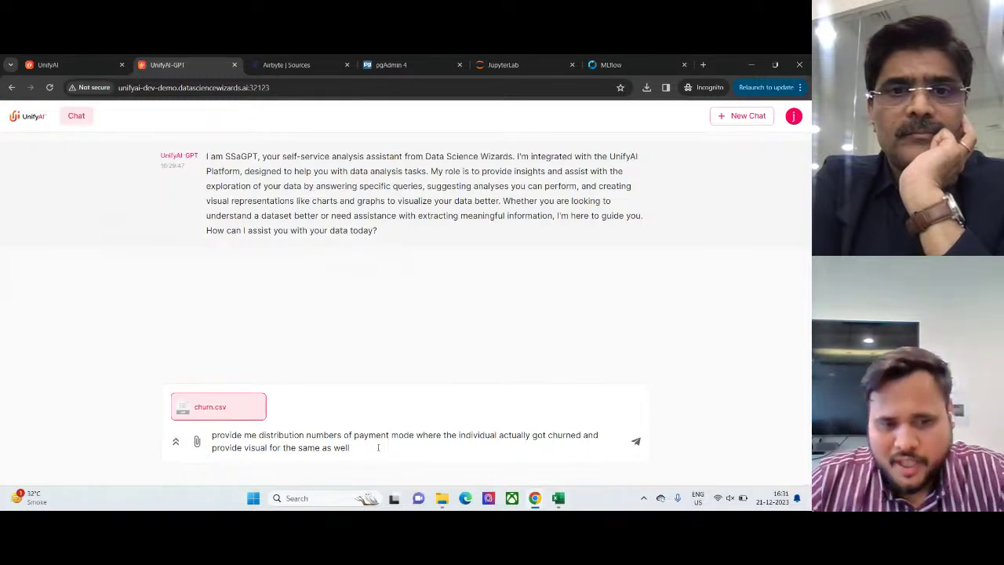
key("Return")
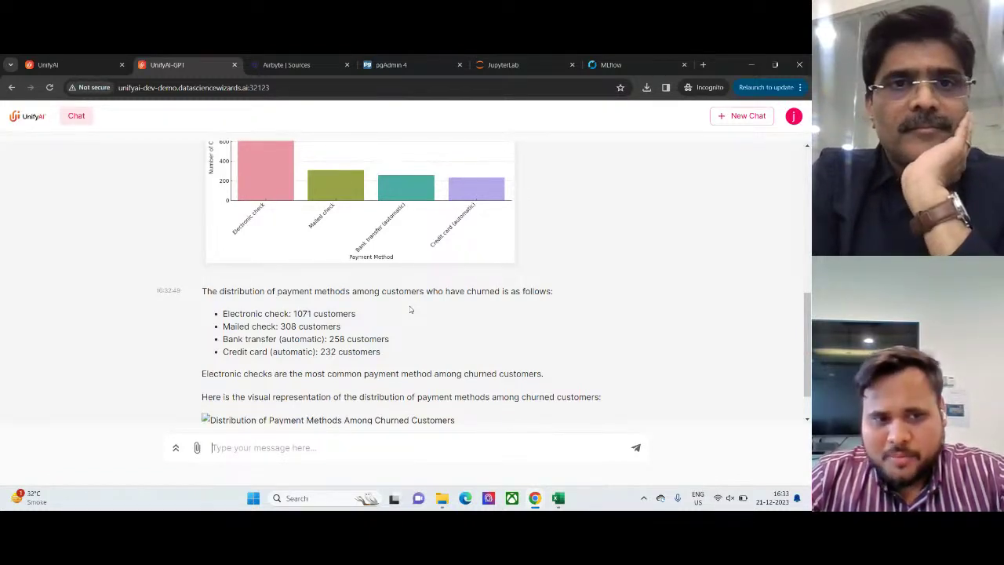
- Review the payment-method counts (Electronic check 1071) and bar chart, switch to the churn sheet, and stop sharing
key("alt+Tab")
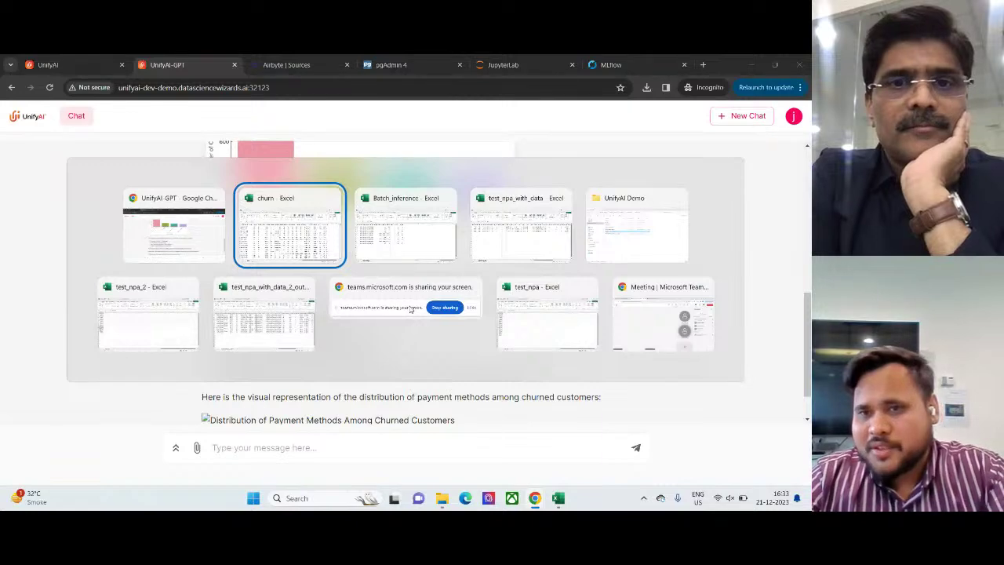
key("alt+Tab")
key("alt+Tab")
key("alt+Tab")
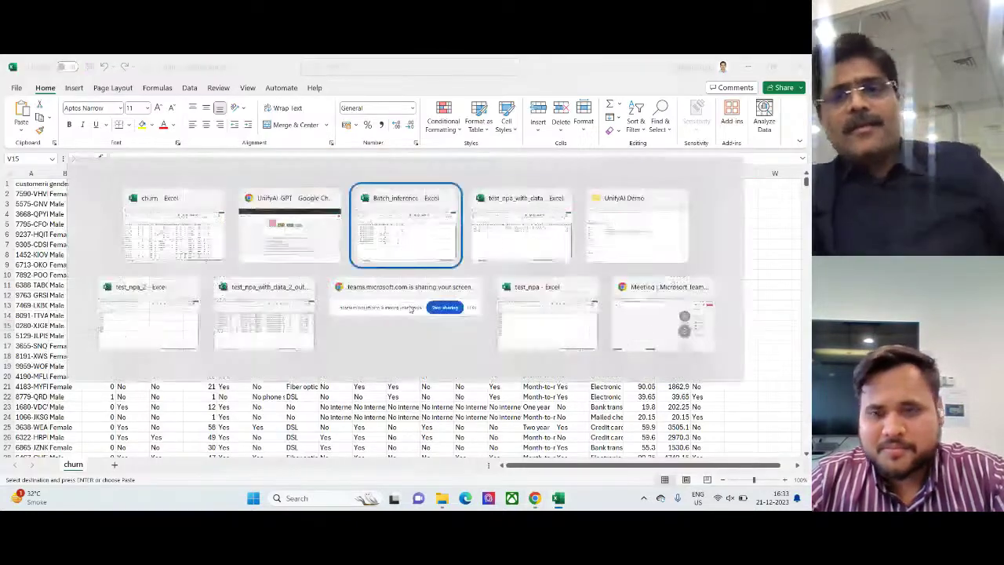
left_click(411, 309)
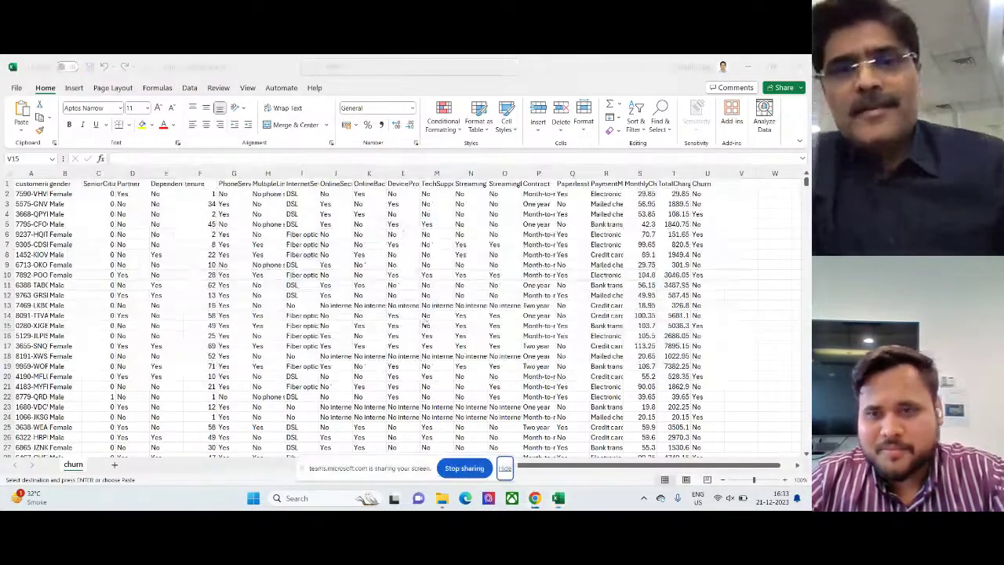
left_click(465, 468)
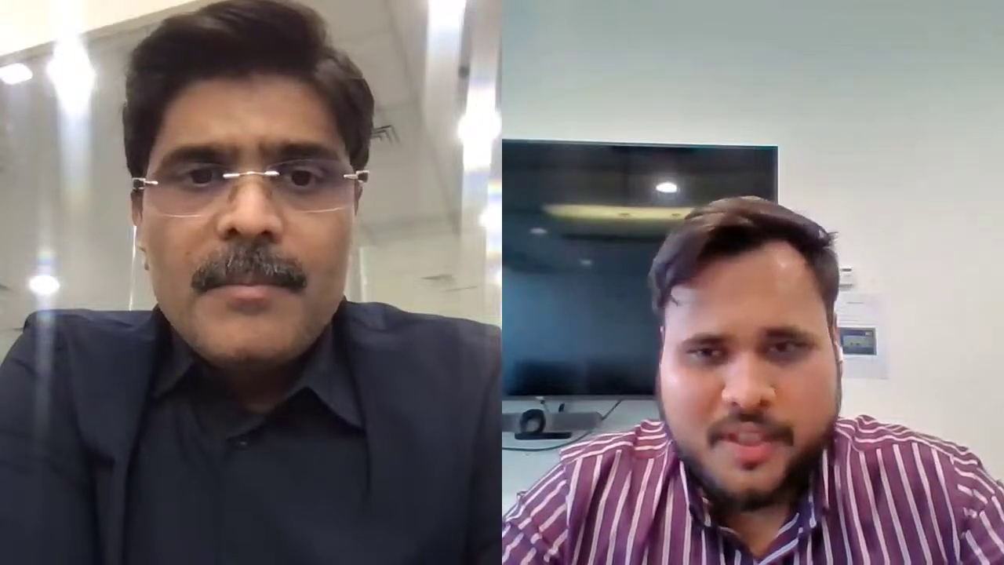